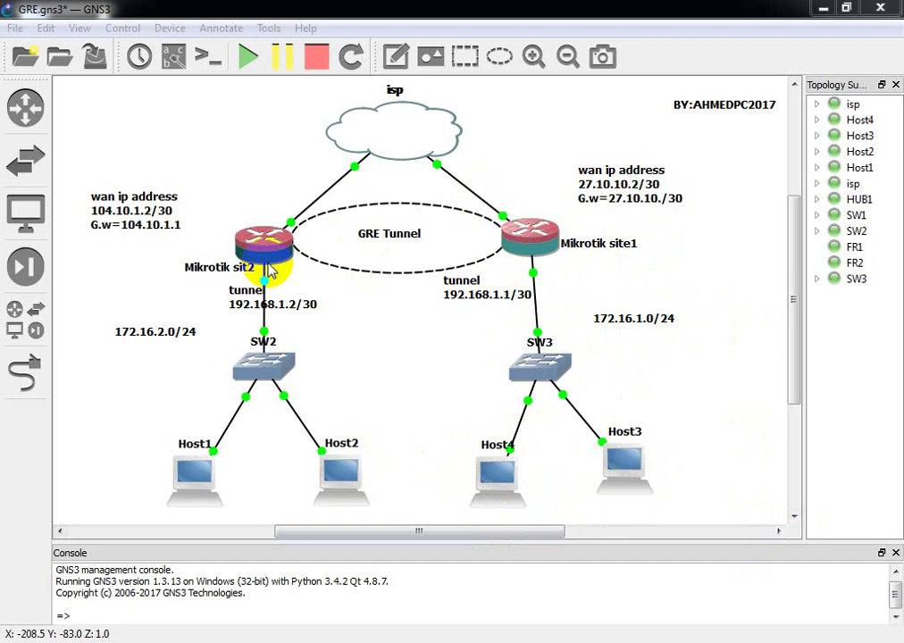
Switch to WinBox and connect to the discovered RB750GL neighbor by its MAC address as admin
click(847, 9)
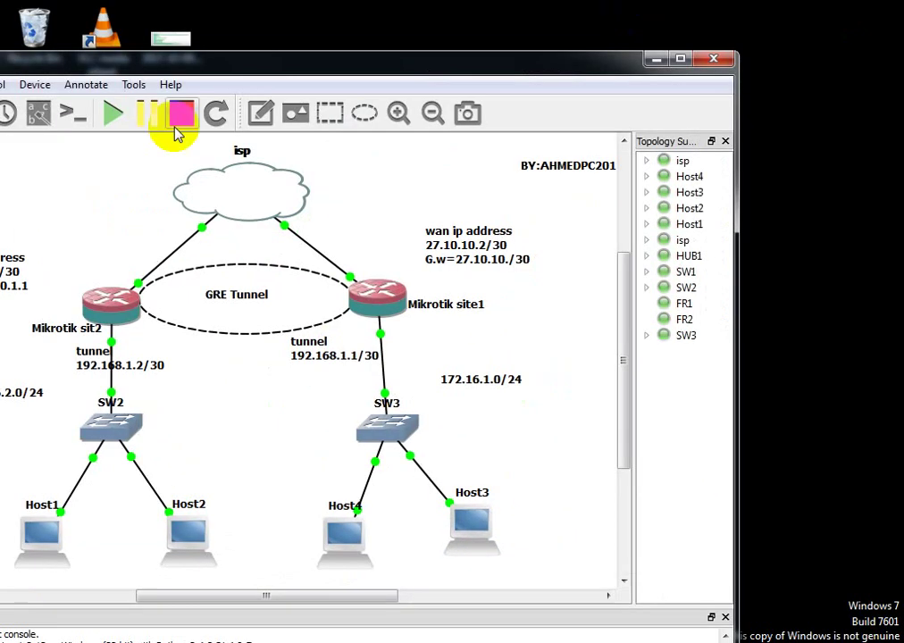
drag(260, 72, 555, 18)
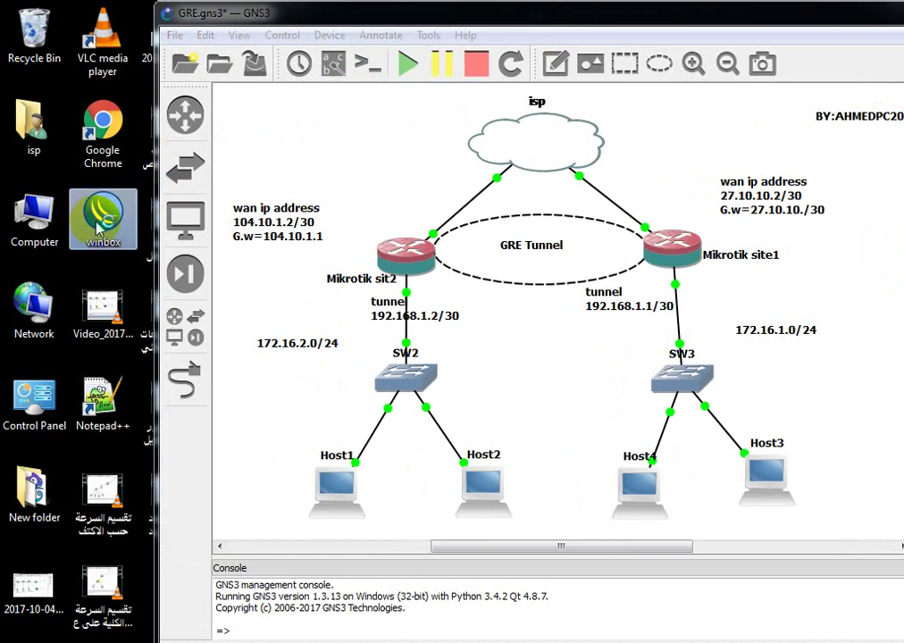
double_click(99, 226)
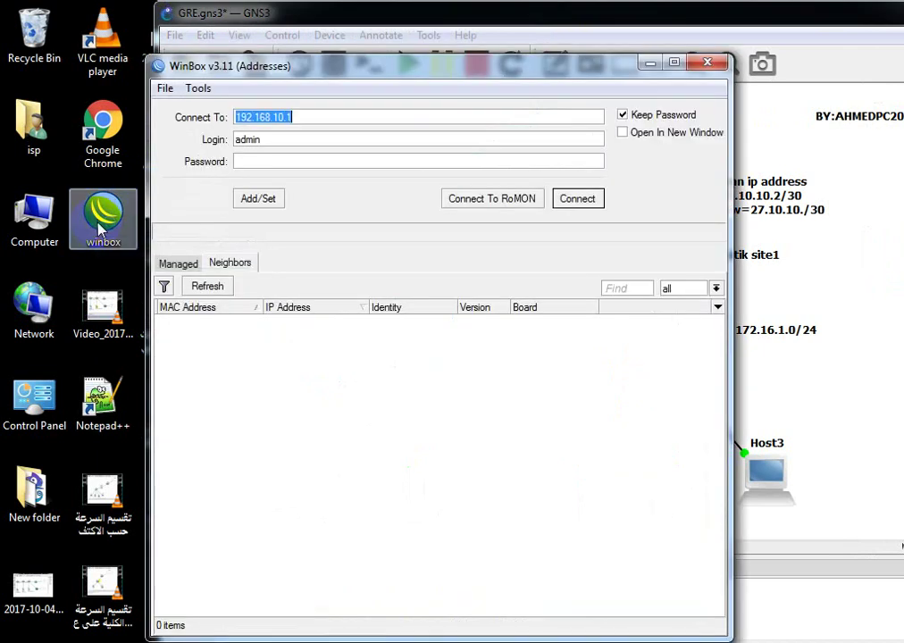
click(179, 261)
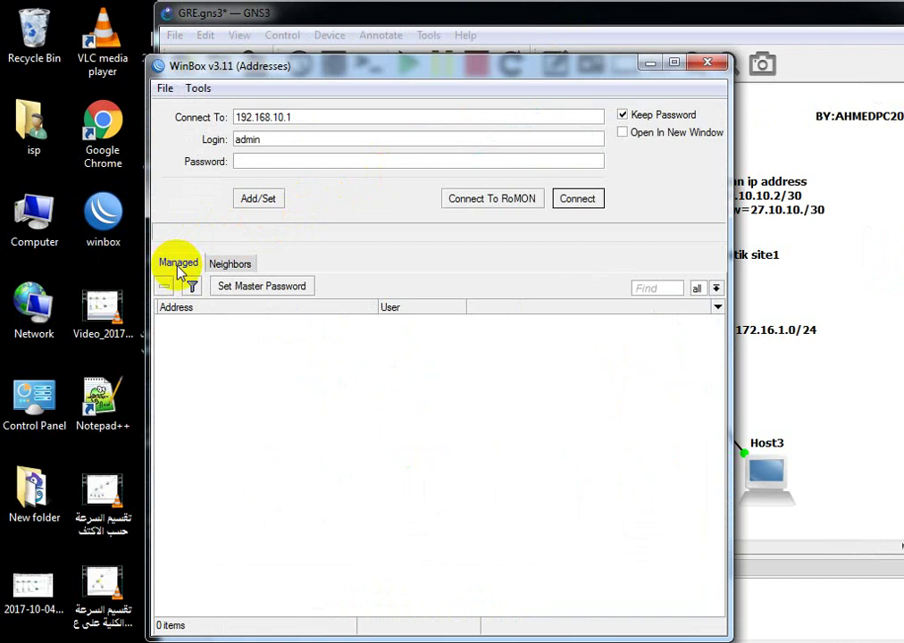
click(234, 266)
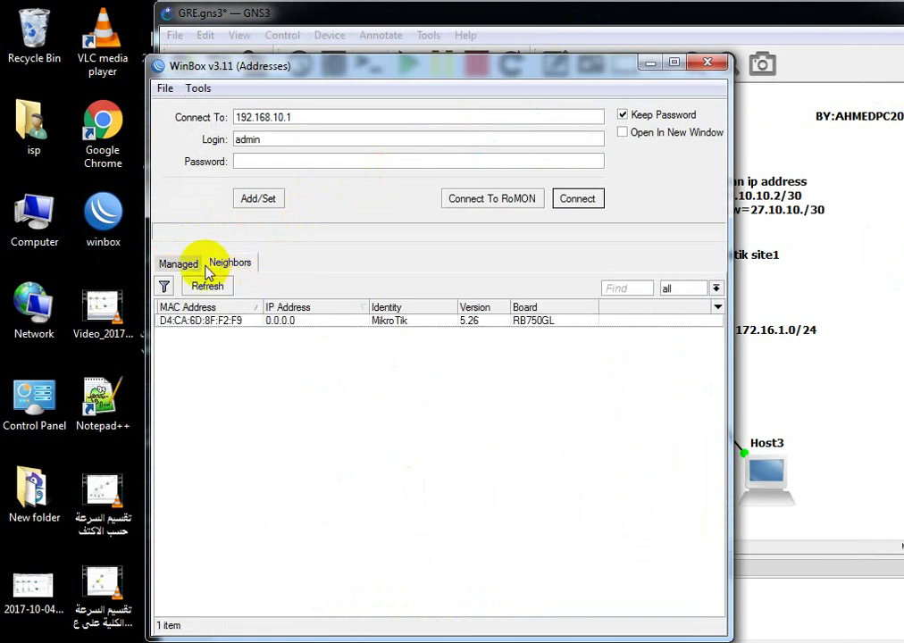
click(237, 322)
click(576, 198)
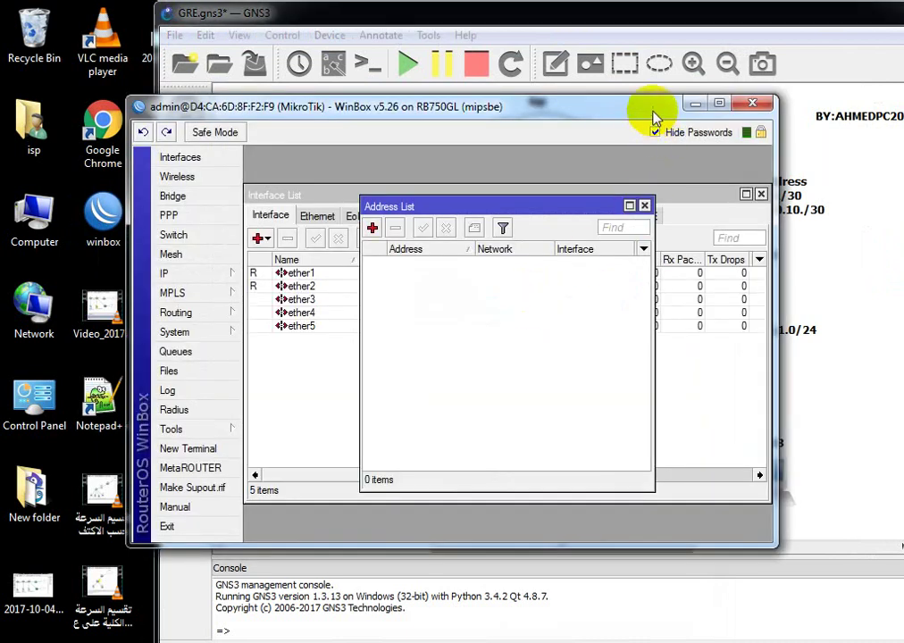
Rename the ether1 interface as WAN
drag(655, 119, 477, 130)
click(121, 286)
double_click(121, 287)
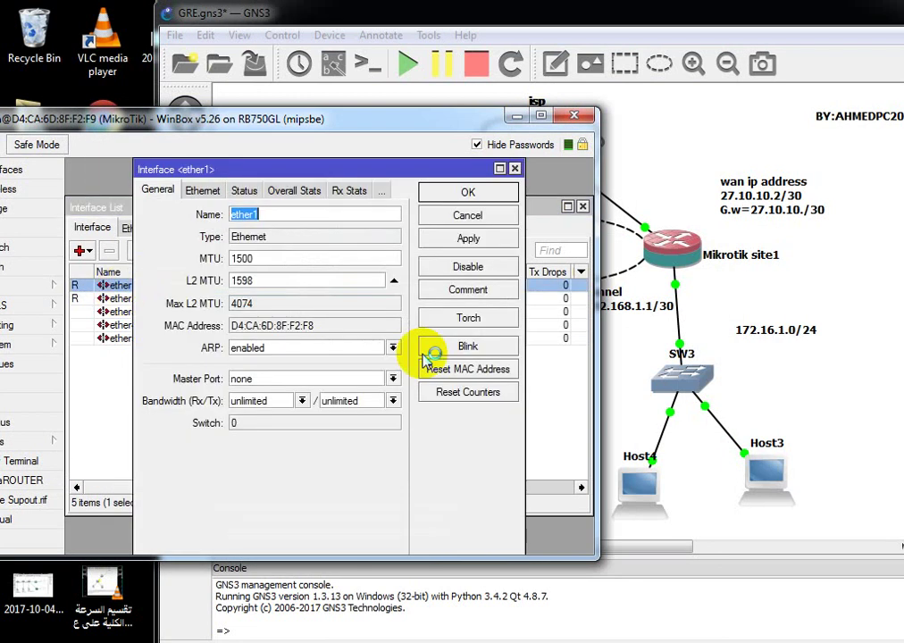
text(w)
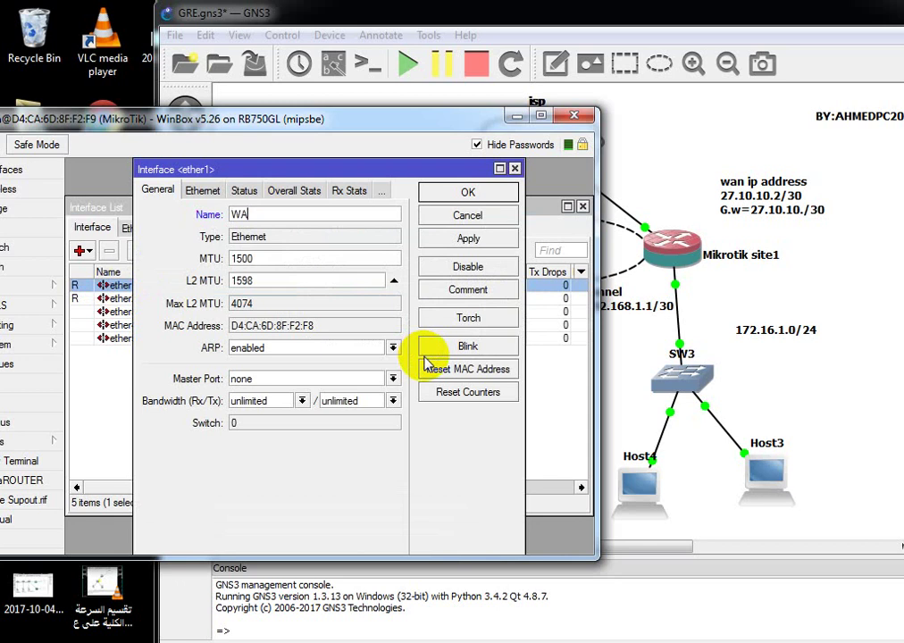
click(467, 192)
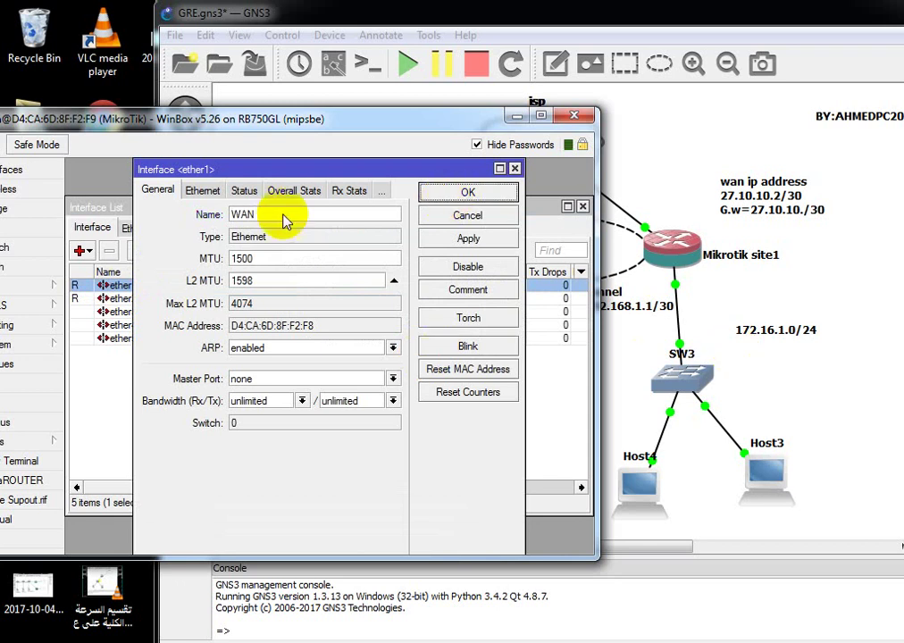
Rename the ether2 interface as LAN
double_click(114, 300)
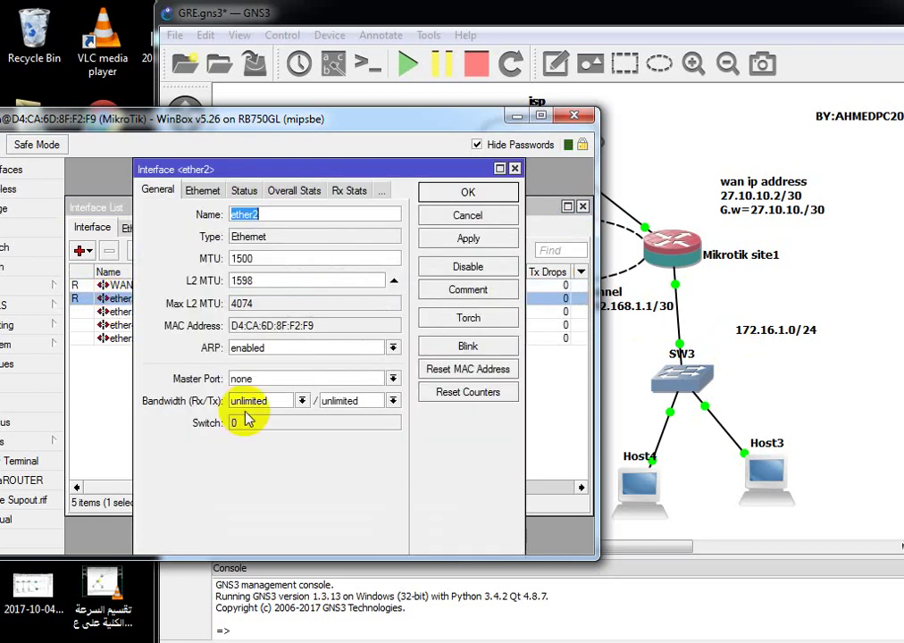
text(LAN)
click(442, 195)
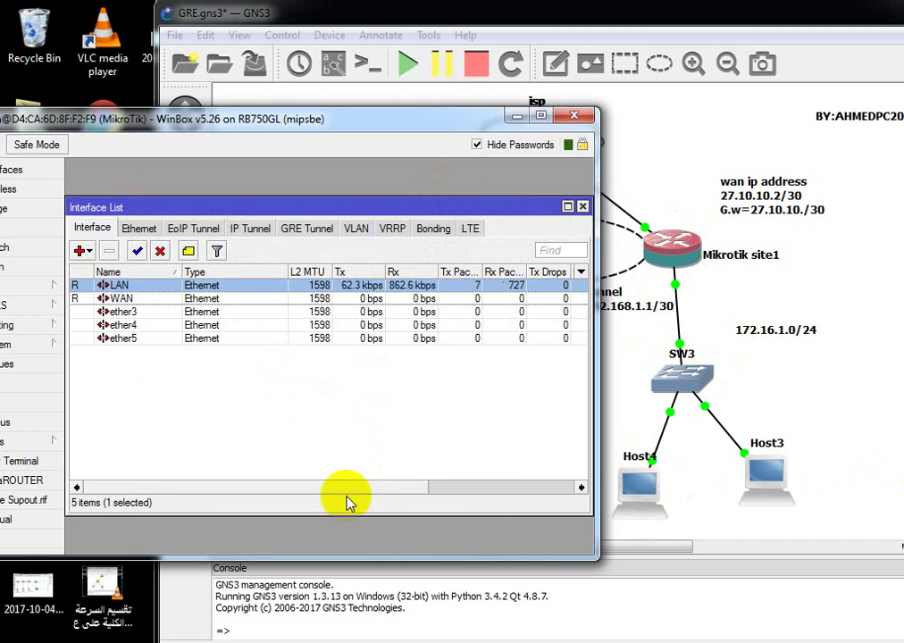
Add the IP address 27.10.10.2/30 to the WAN interface in the router's address list
click(47, 285)
click(96, 262)
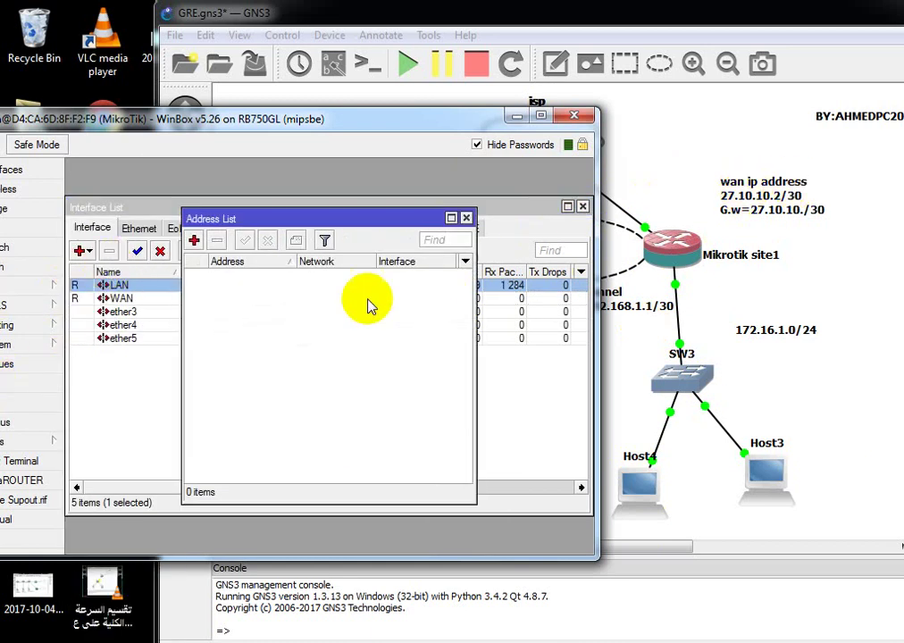
click(195, 240)
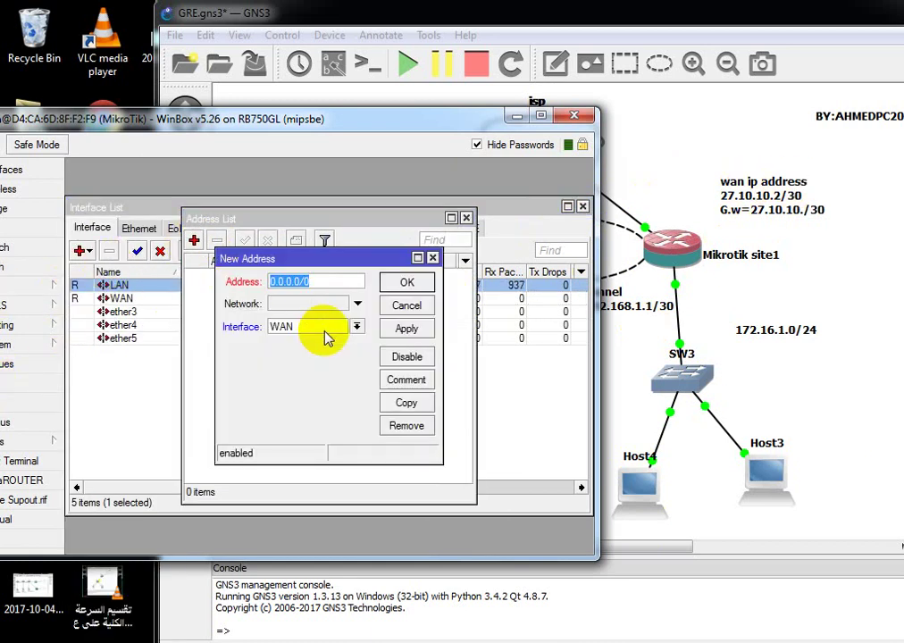
text(27.10.10)
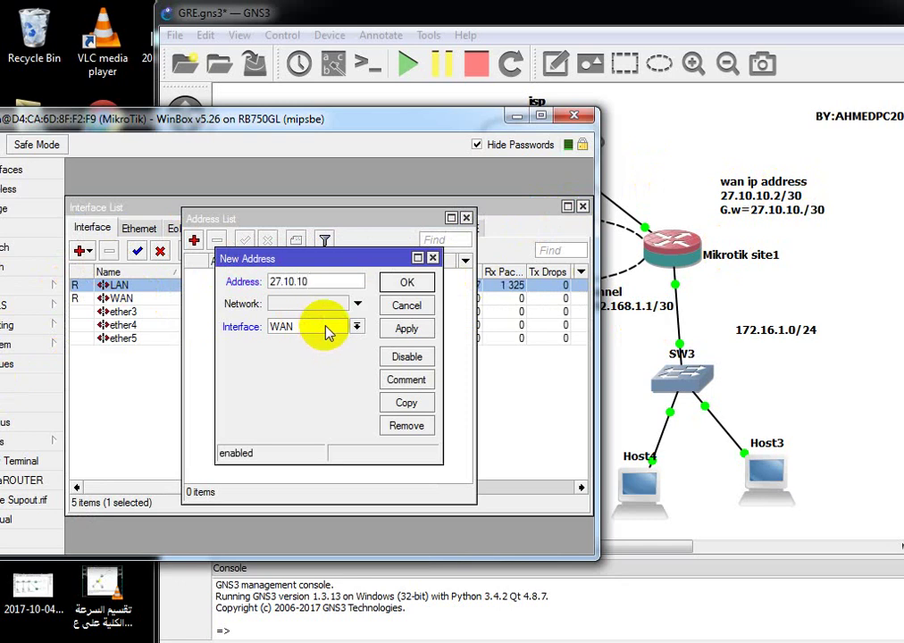
text(.2/30)
click(355, 326)
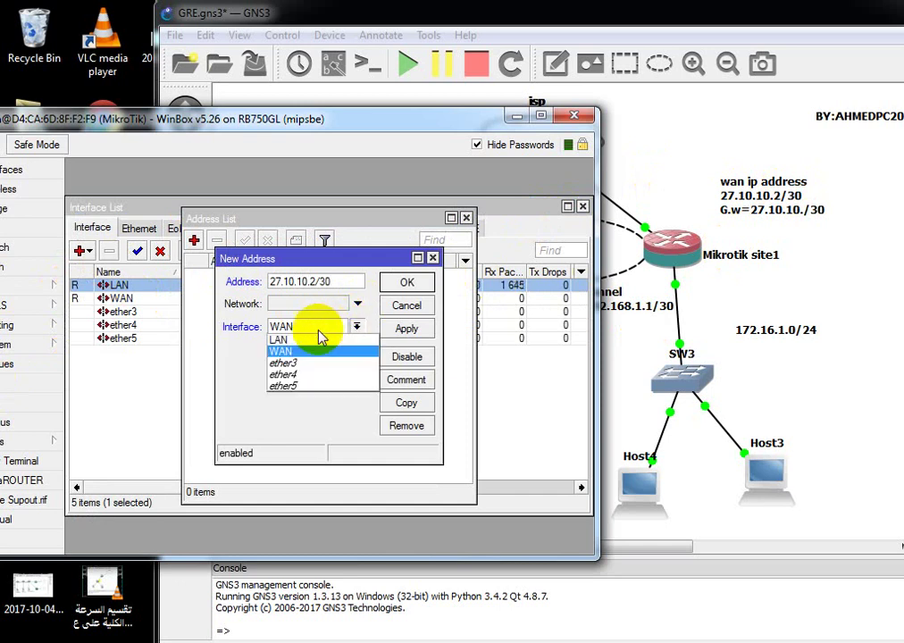
click(277, 351)
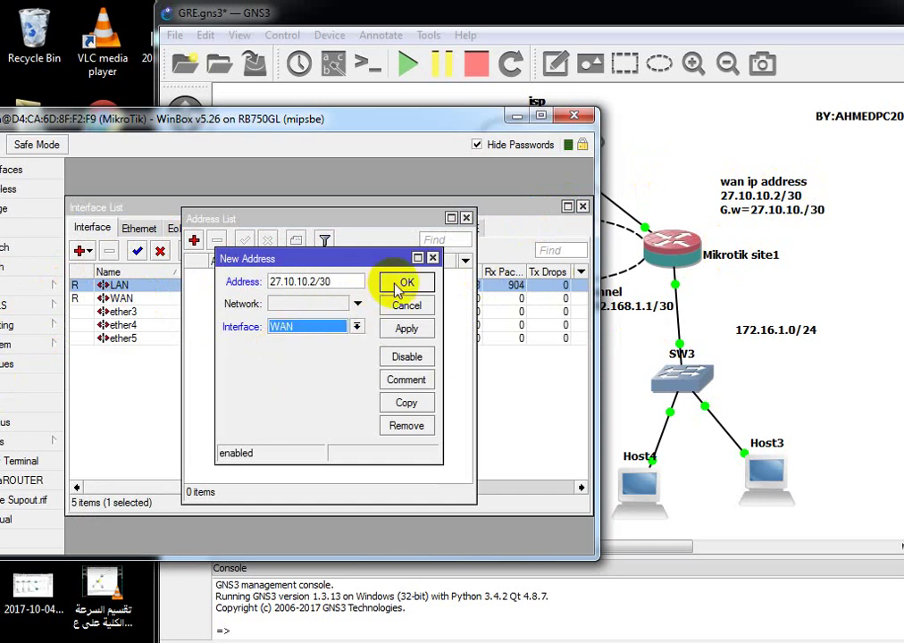
click(398, 284)
Add the IP address 172.16.1.1/24 to the LAN interface
click(194, 239)
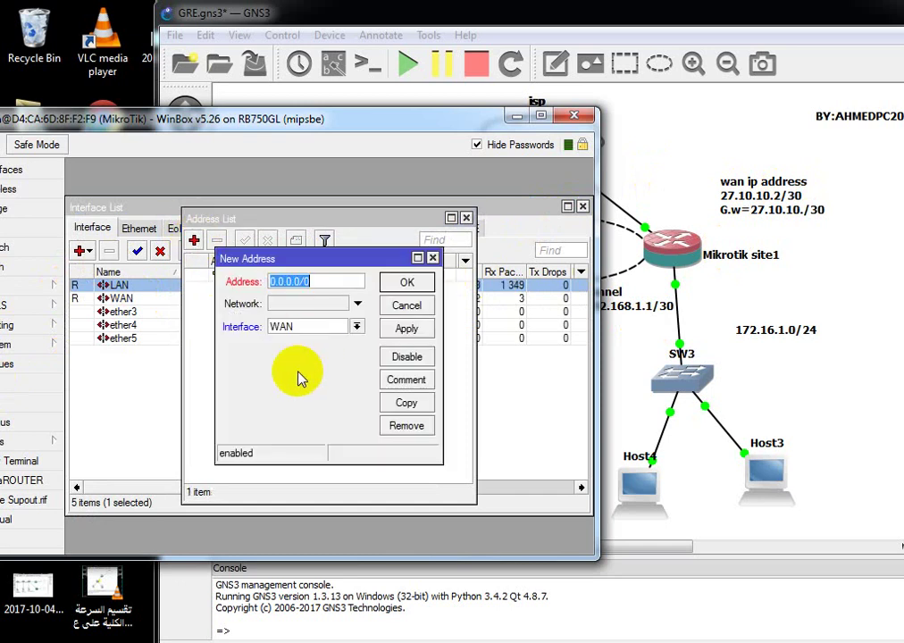
text(172.21)
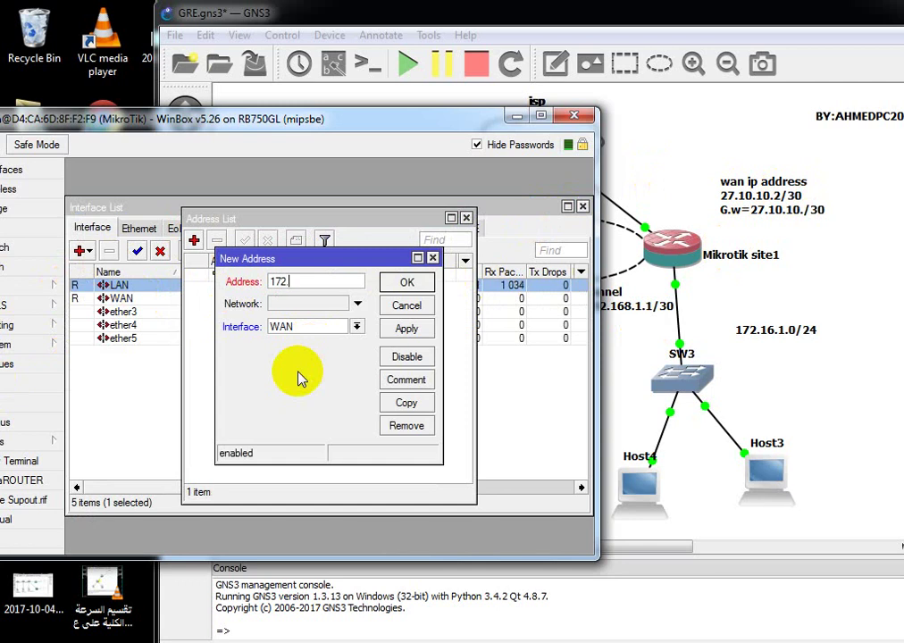
key(BackSpace)
key(BackSpace)
text(16.1.1/24)
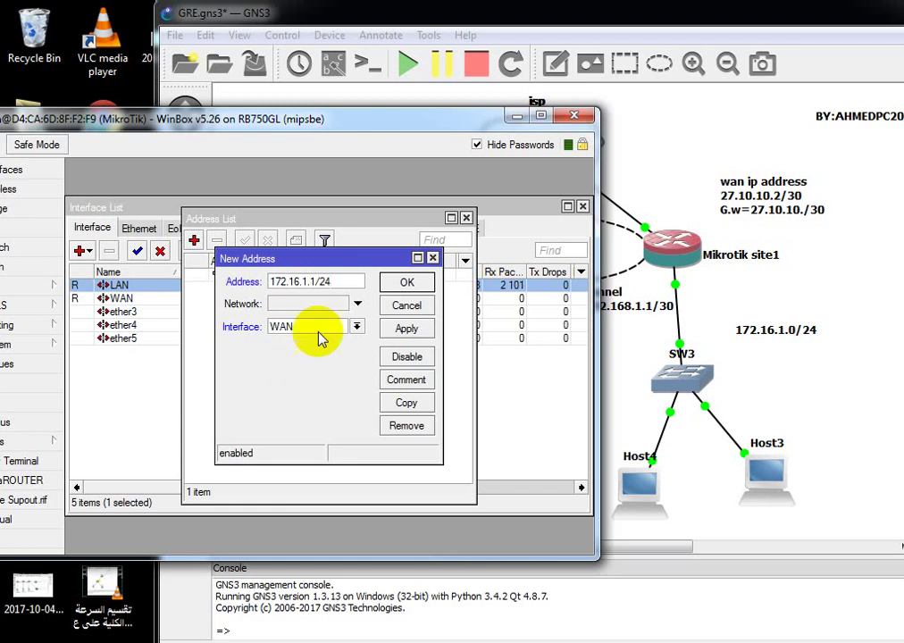
click(356, 327)
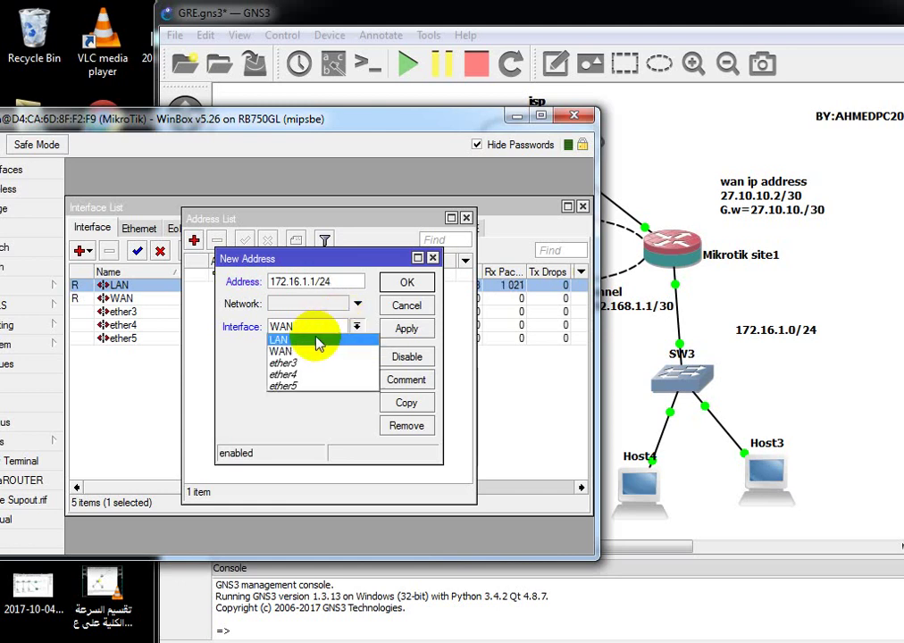
click(317, 345)
click(406, 282)
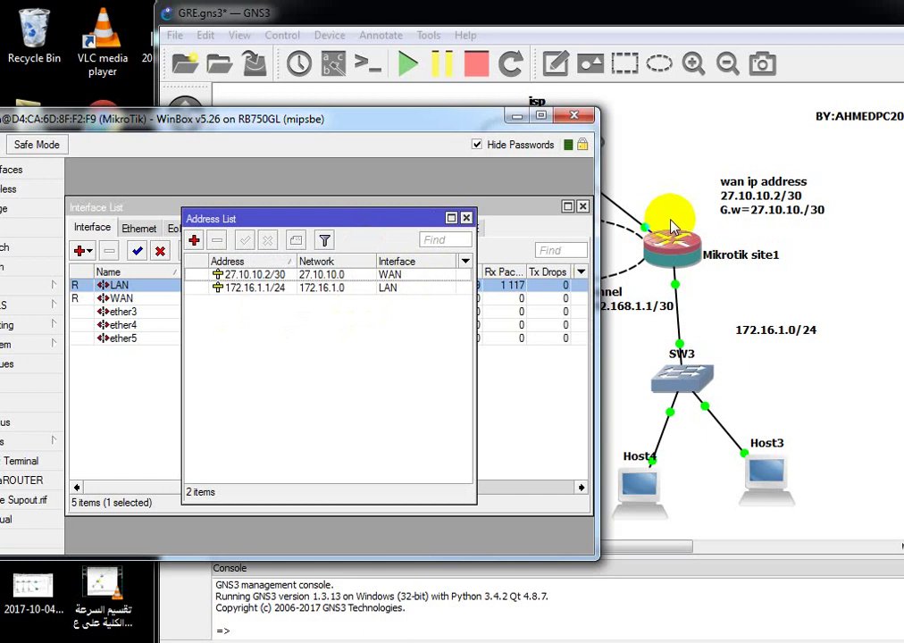
Add a default route for destination 0.0.0.0/0 through gateway 27.10.10.1
click(36, 286)
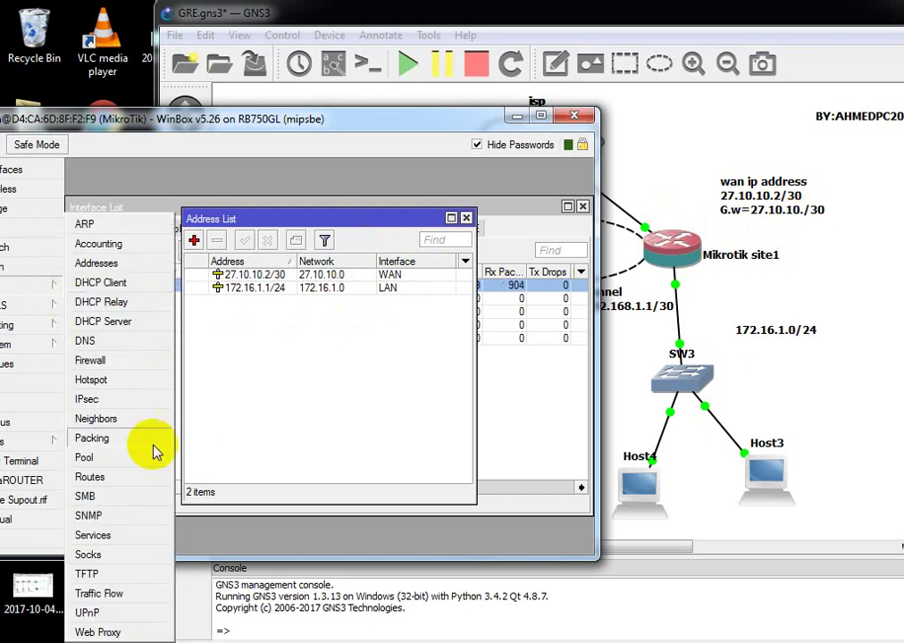
click(148, 478)
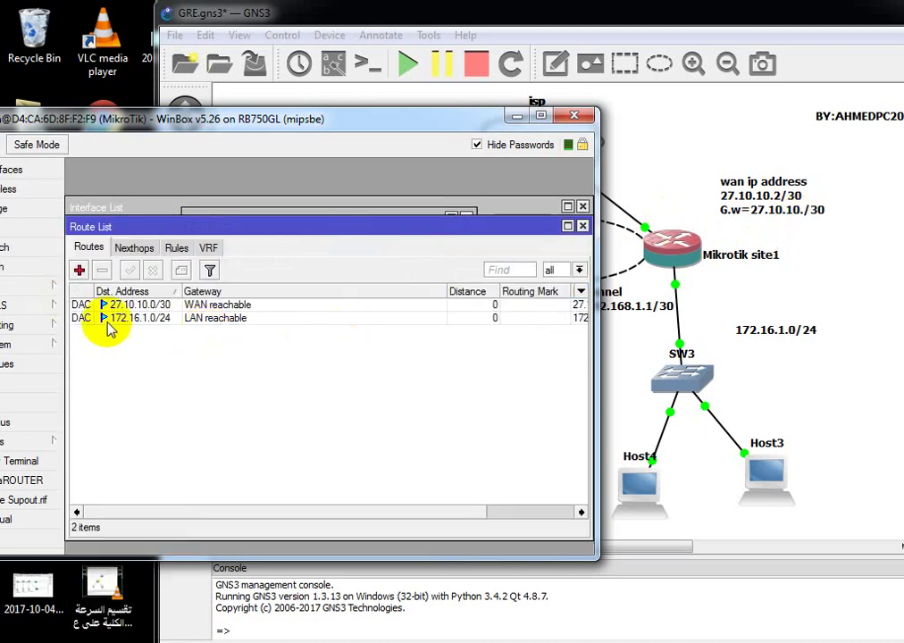
click(80, 269)
click(330, 268)
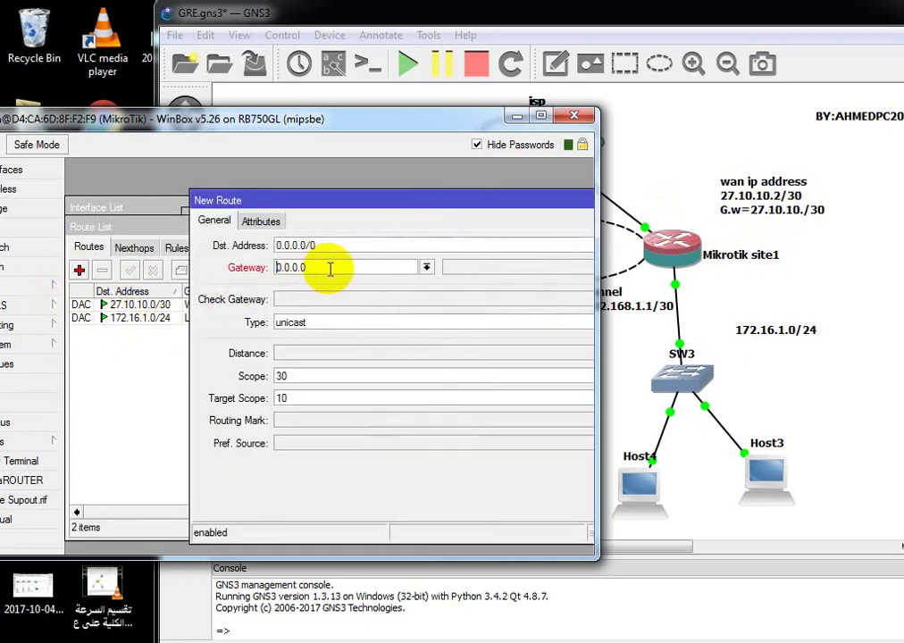
double_click(330, 268)
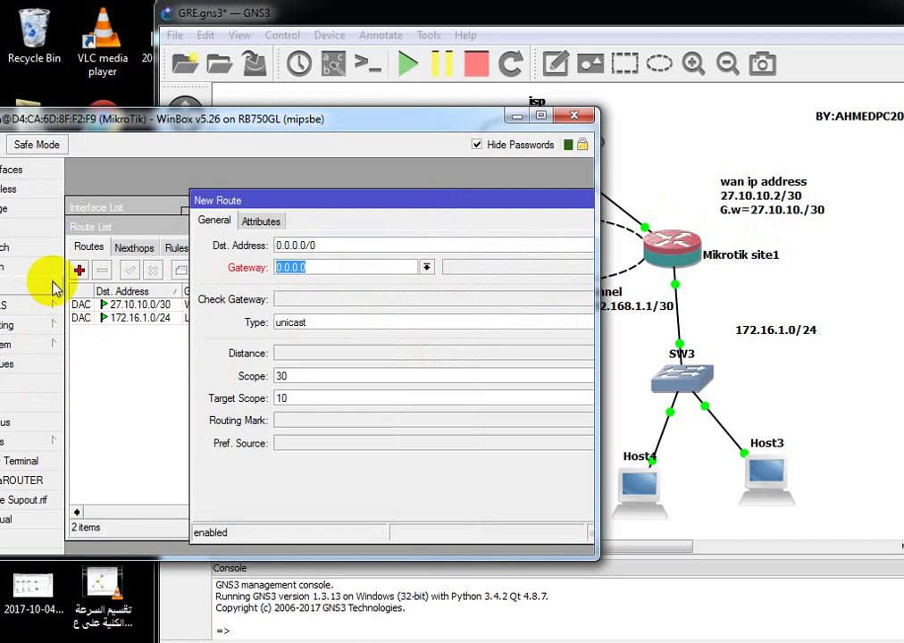
text(27.1)
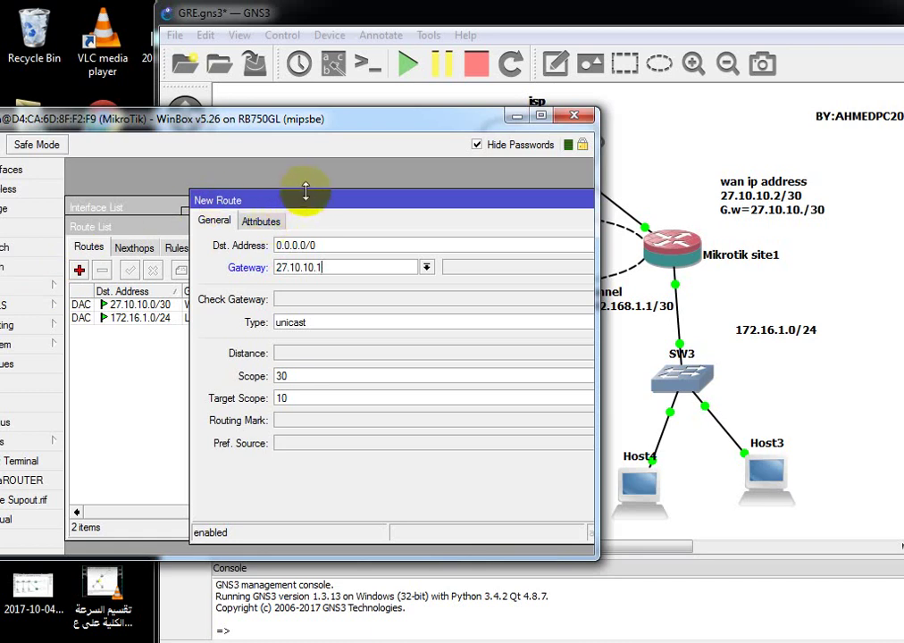
drag(318, 202, 151, 246)
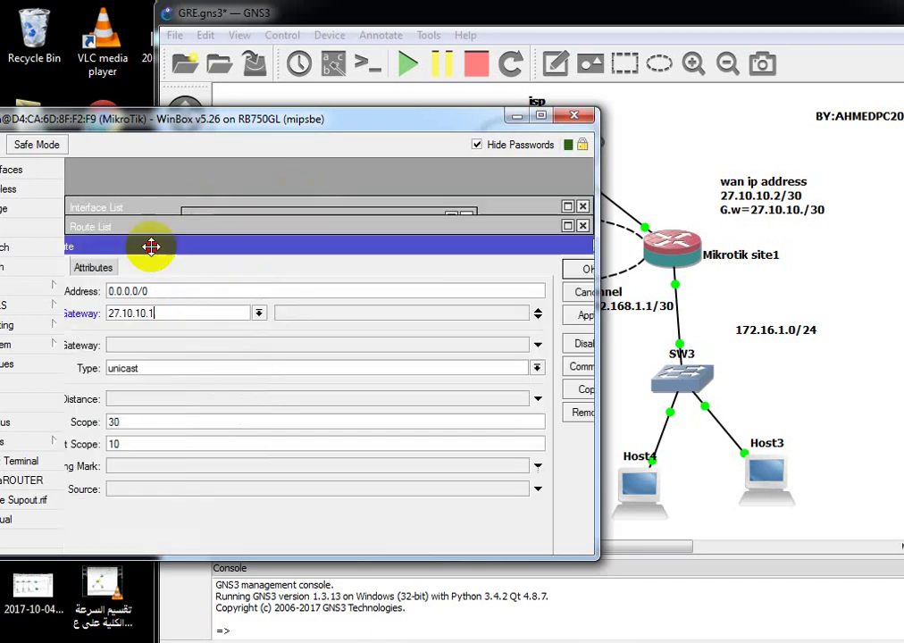
click(582, 316)
click(576, 270)
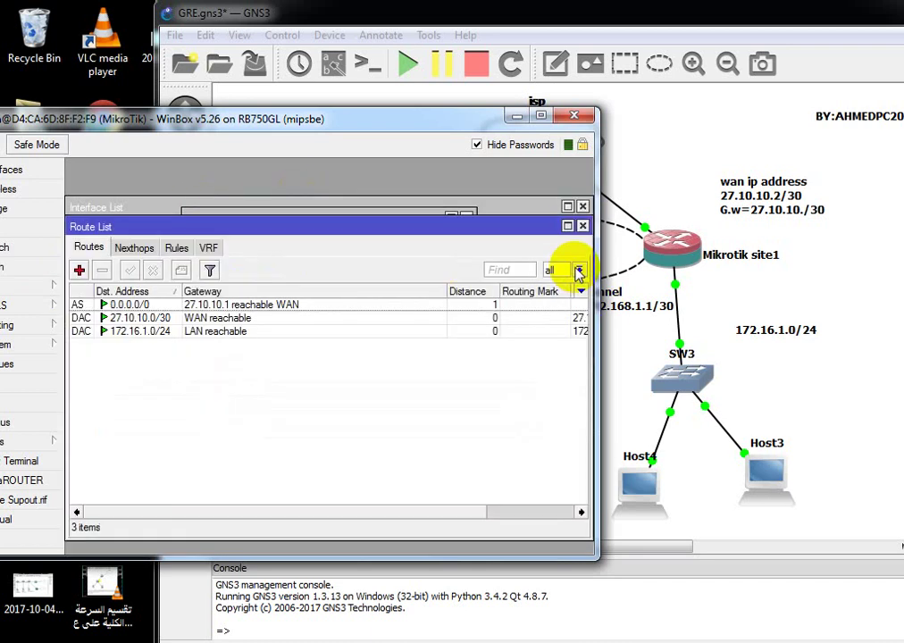
Test internet connectivity from the router's terminal by pinging 8.8.8.8, then stop the ping and close the terminal
click(40, 461)
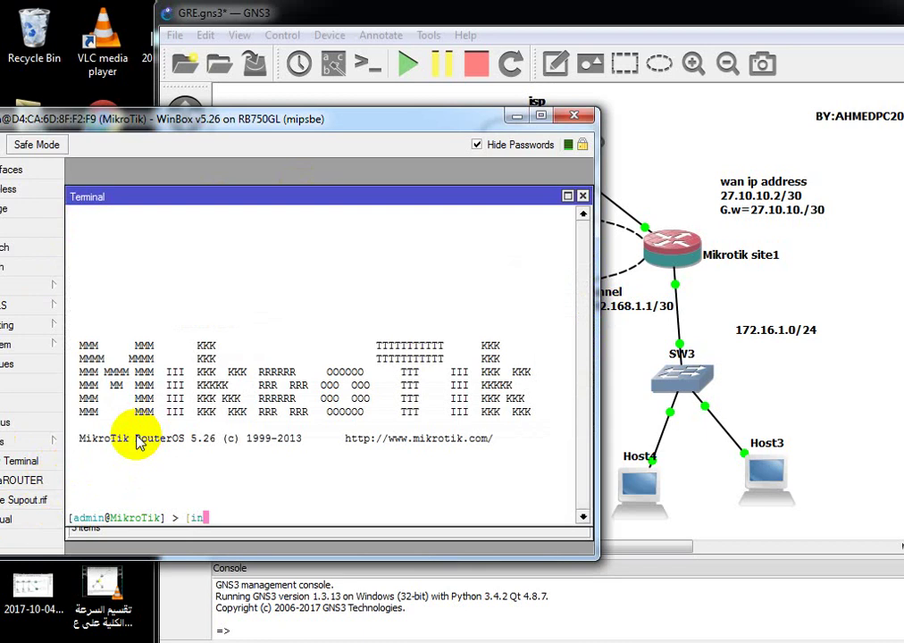
key(BackSpace)
key(BackSpace)
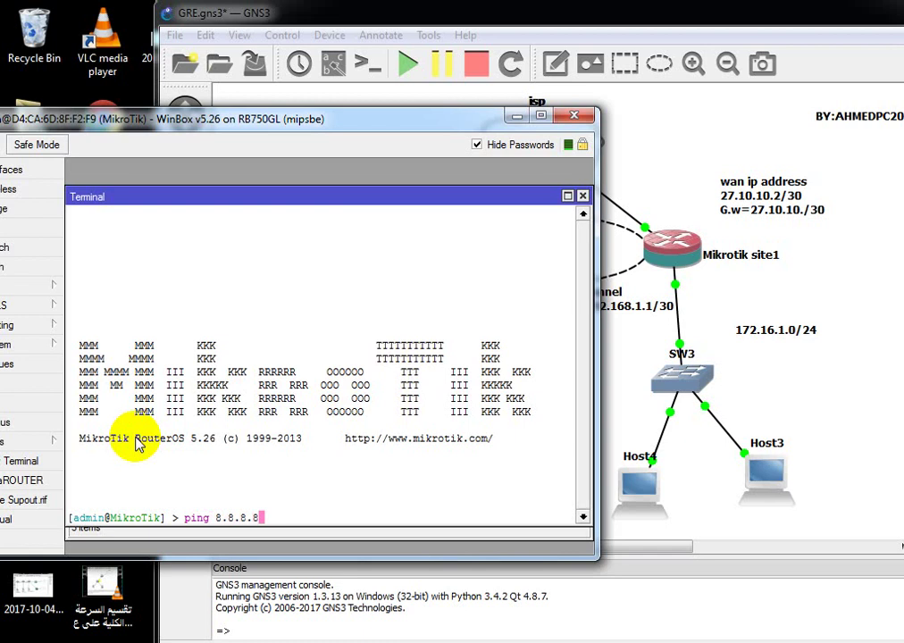
key(Return)
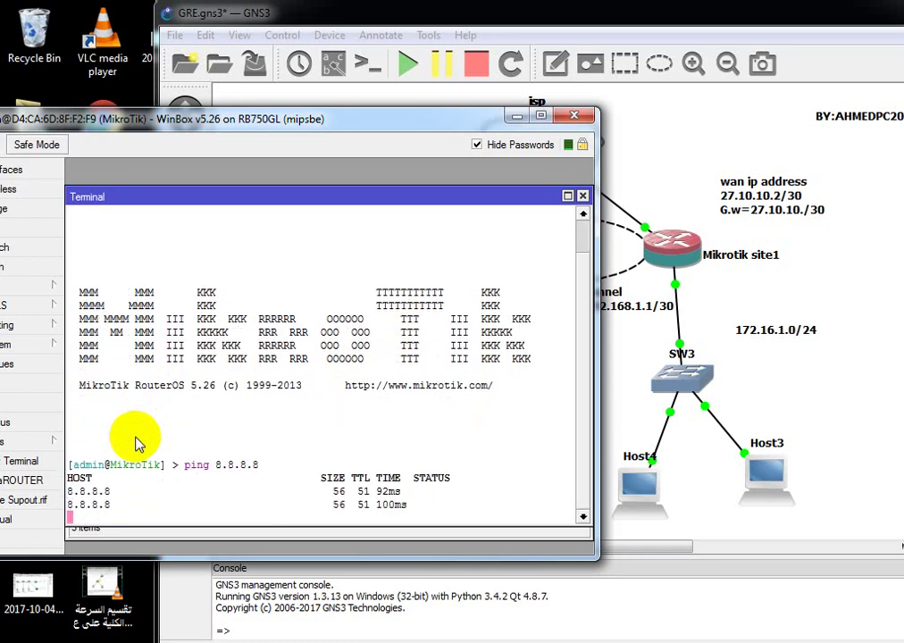
key(ctrl+c)
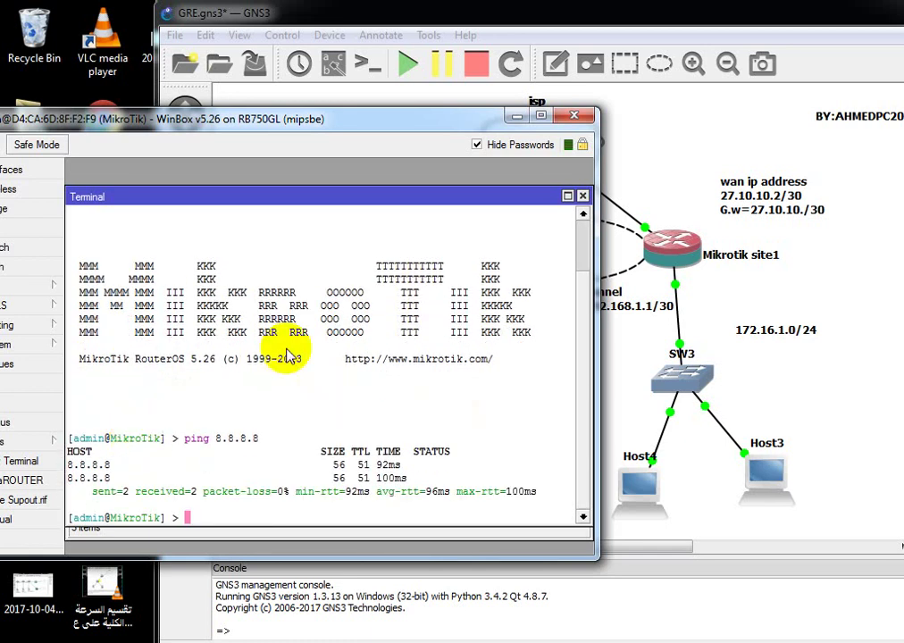
click(583, 196)
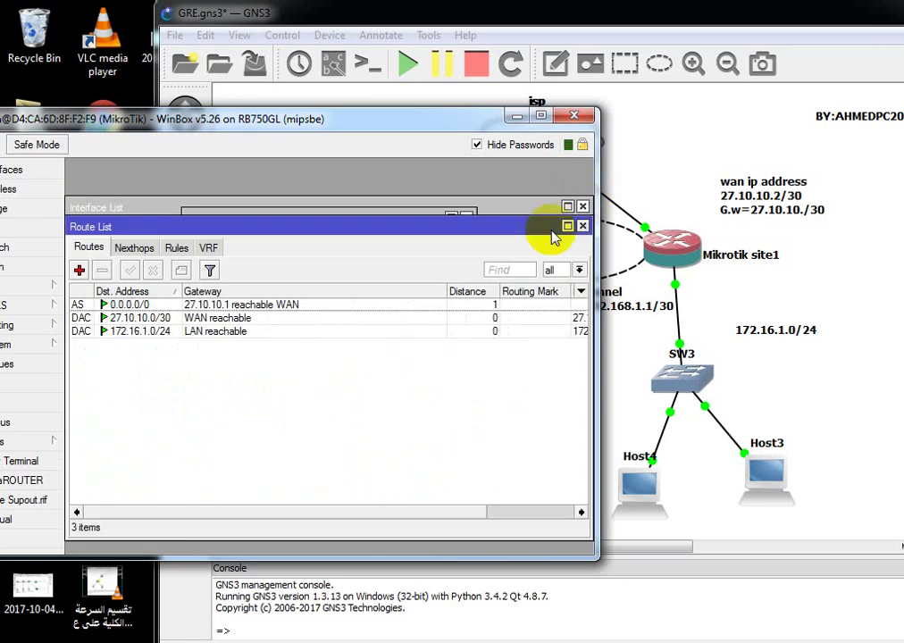
Set the site 1 router's identity to Site1 and minimize its WinBox window
click(51, 349)
click(124, 284)
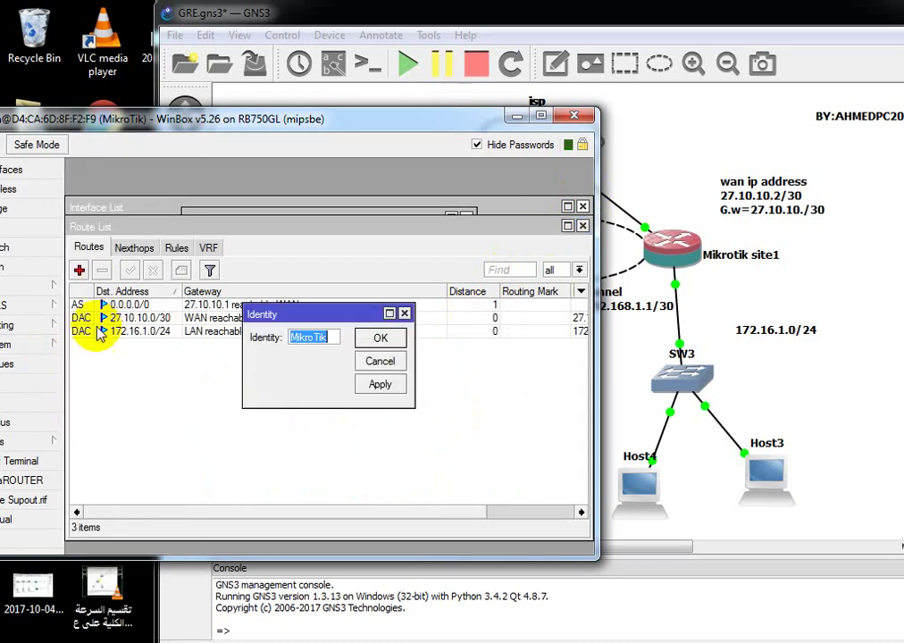
text(Site1)
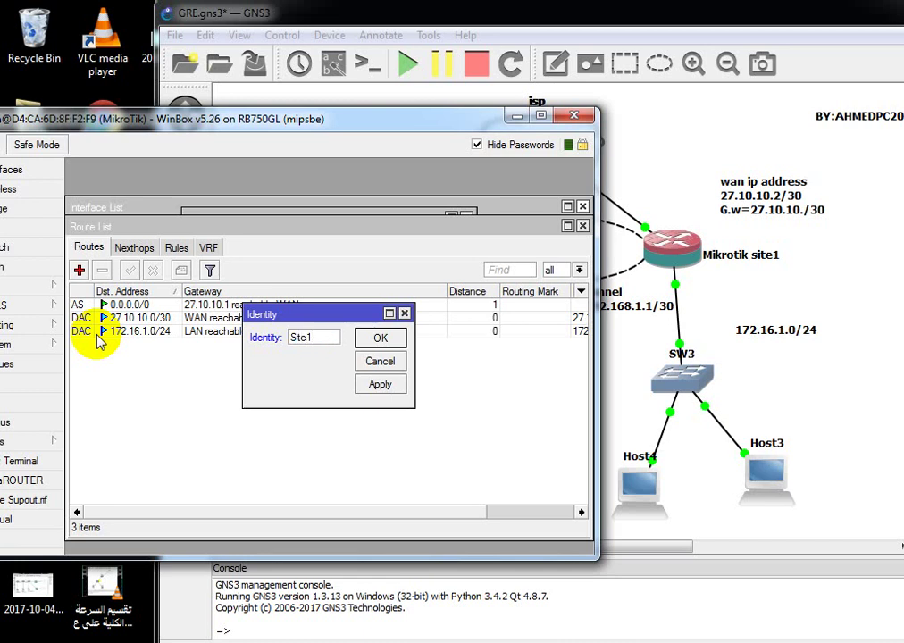
click(380, 338)
click(516, 119)
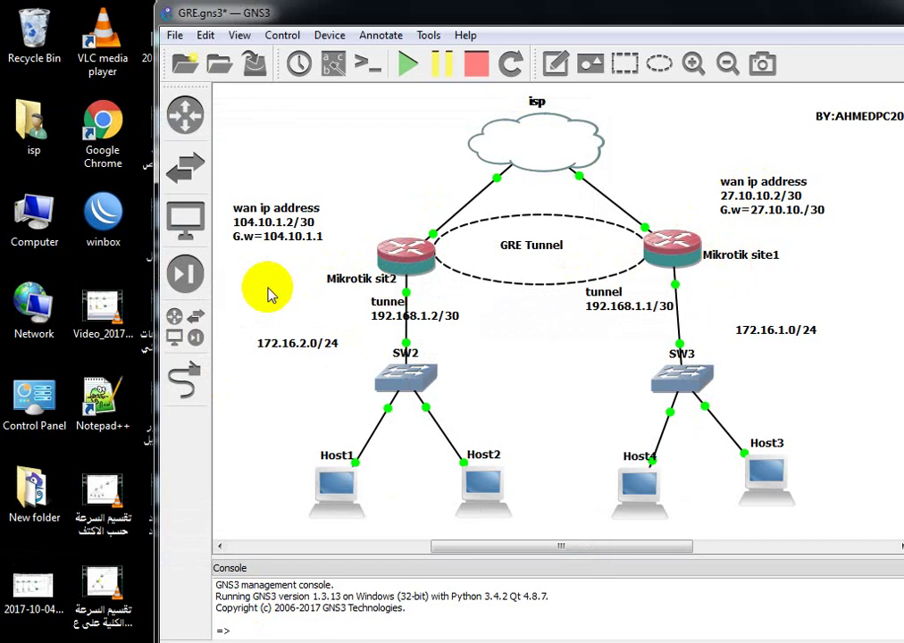
Switch to the Site2 router's WinBox session and add the IP address 10.10.1.2/30 to its WAN interface
key(alt+Tab)
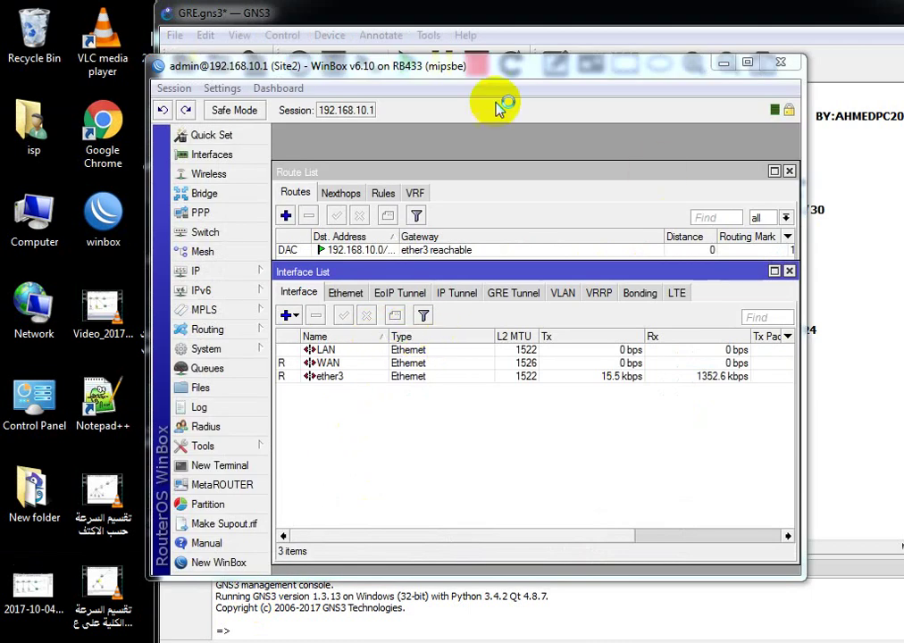
drag(480, 80, 666, 111)
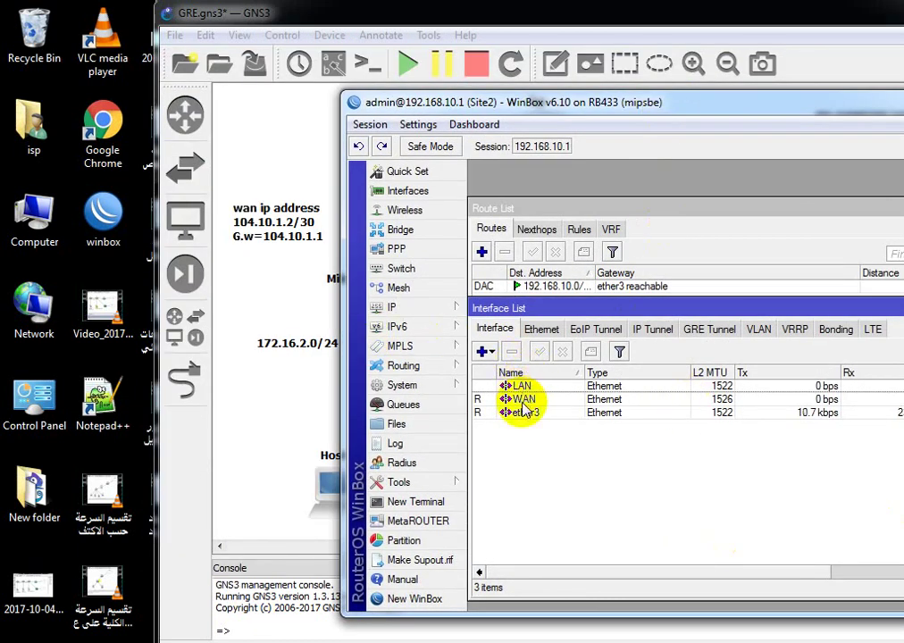
click(450, 308)
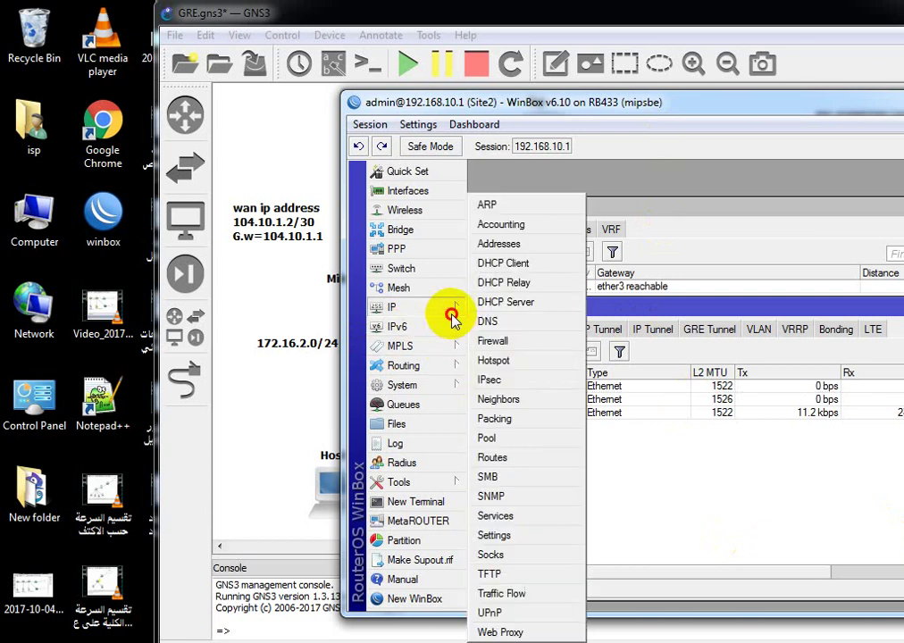
click(502, 243)
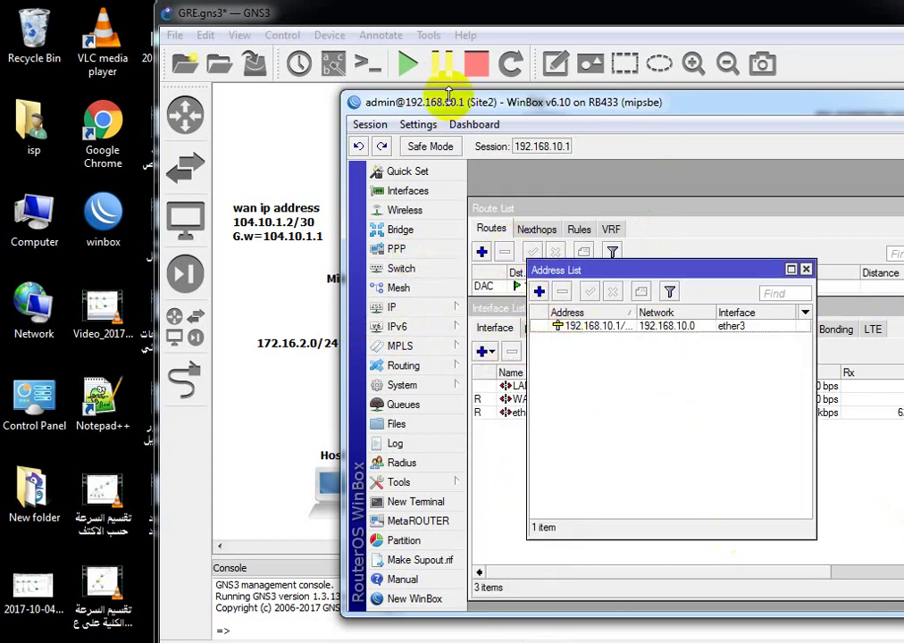
drag(451, 106, 505, 102)
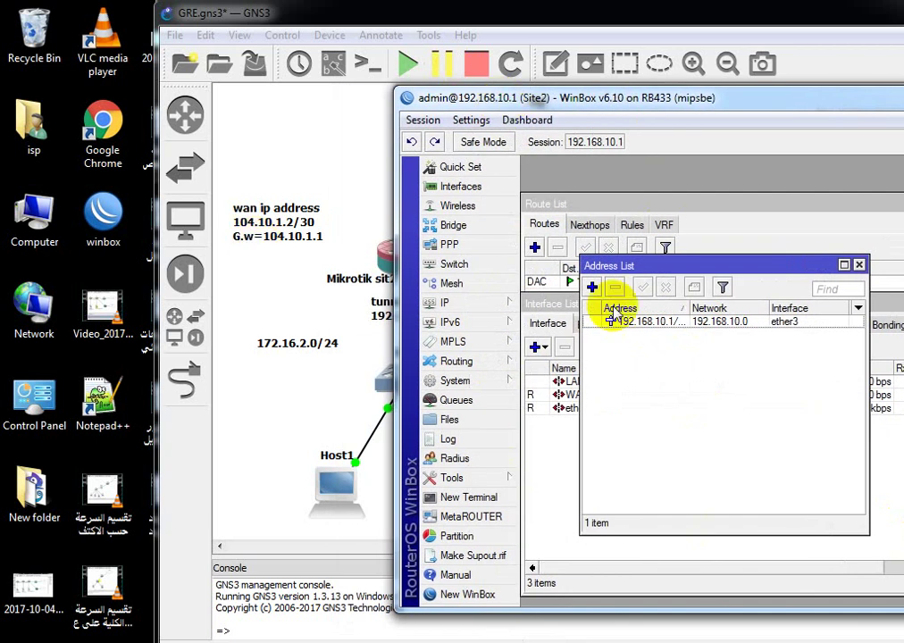
click(595, 287)
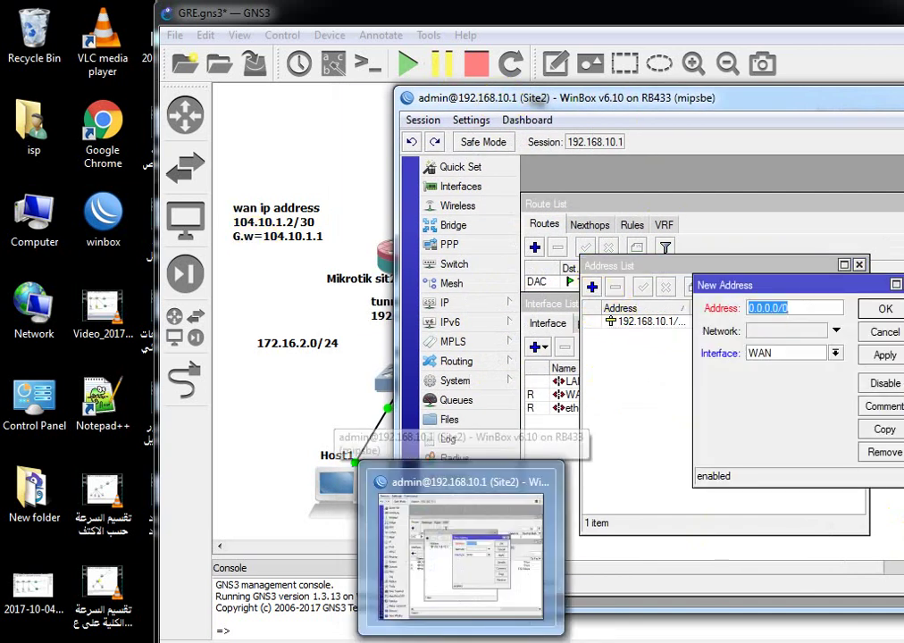
text(1)
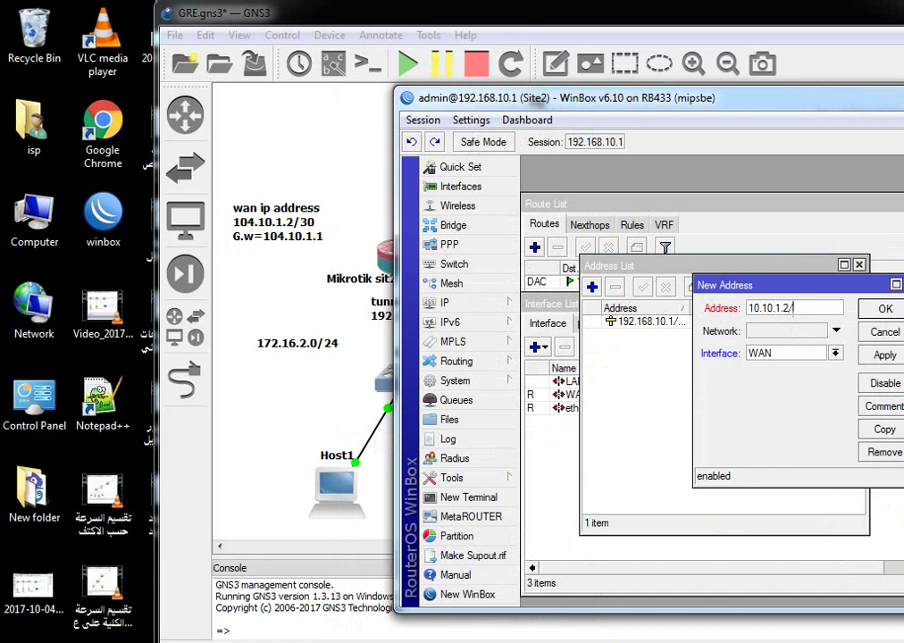
click(884, 355)
click(883, 324)
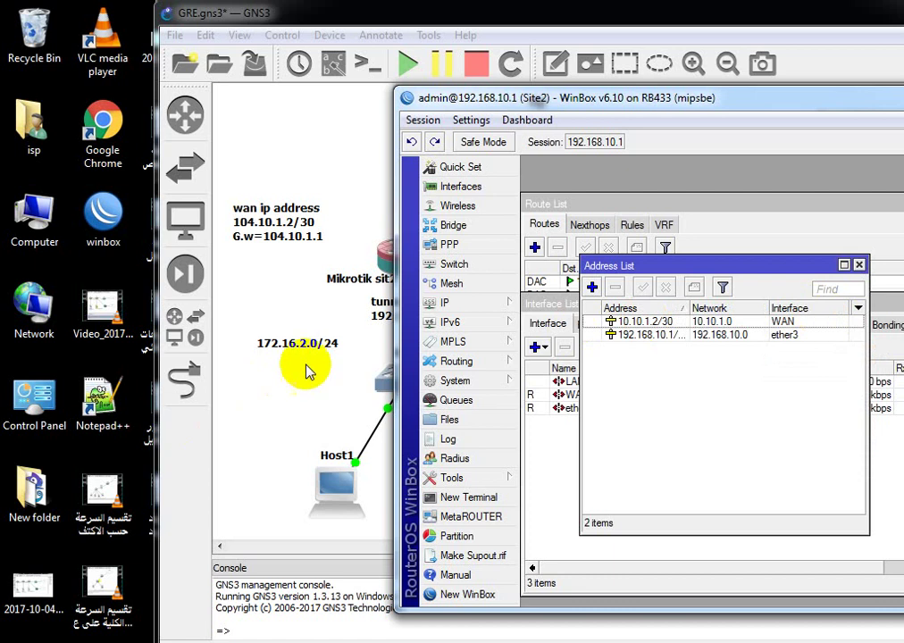
Add the IP address 172.16.2.1/24 to the Site2 router's LAN interface
click(592, 288)
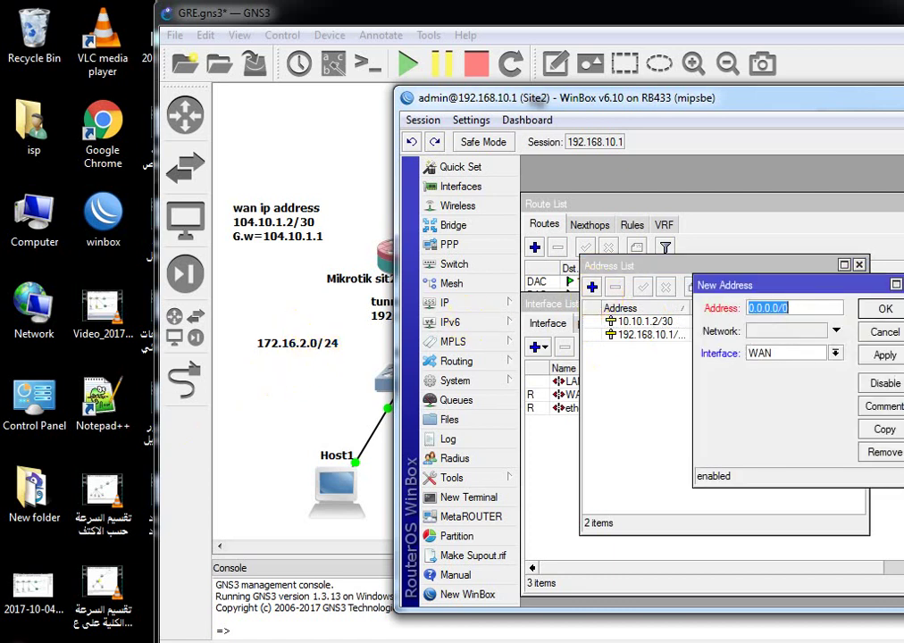
text(1)
text(.16.2.1/24)
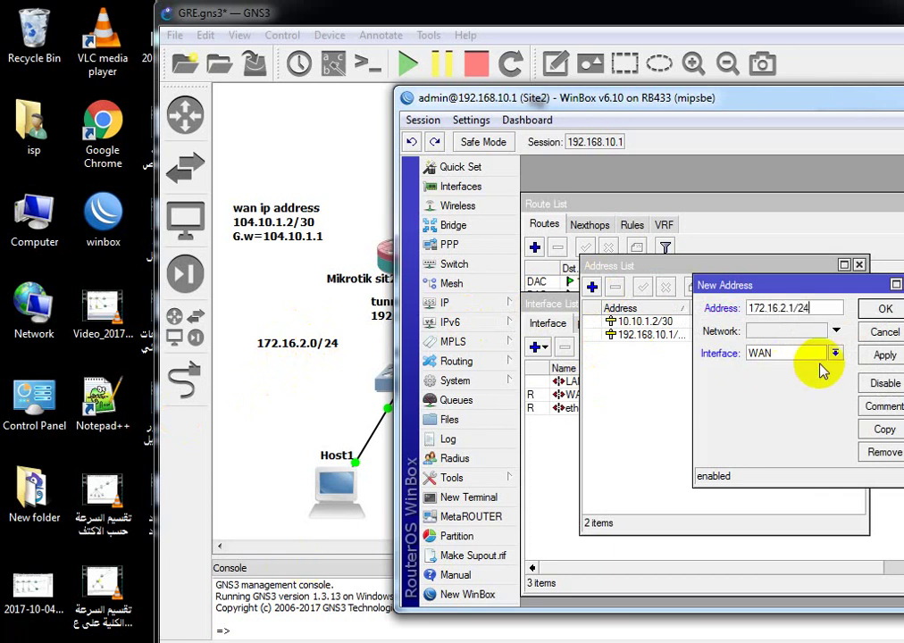
click(830, 354)
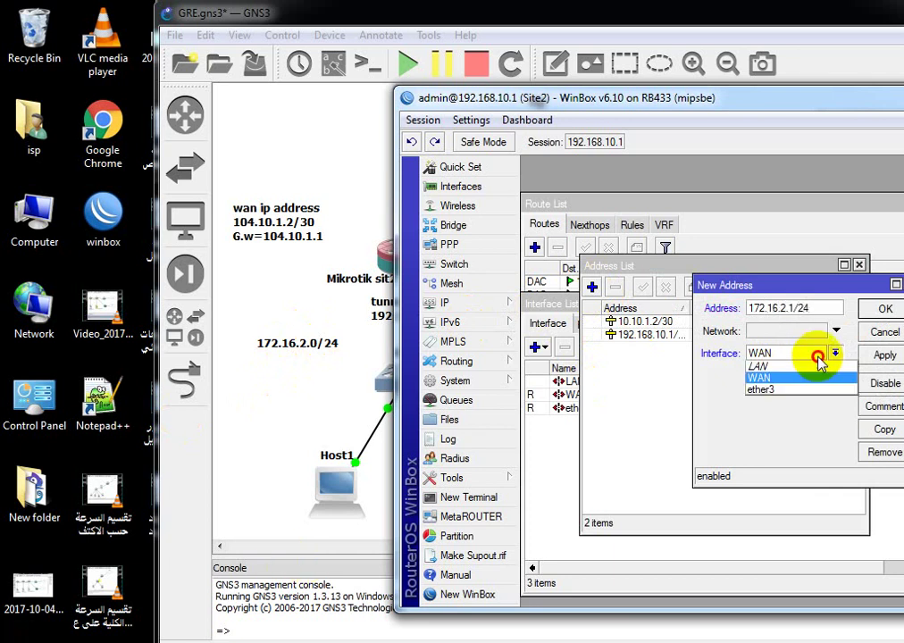
click(769, 367)
click(886, 308)
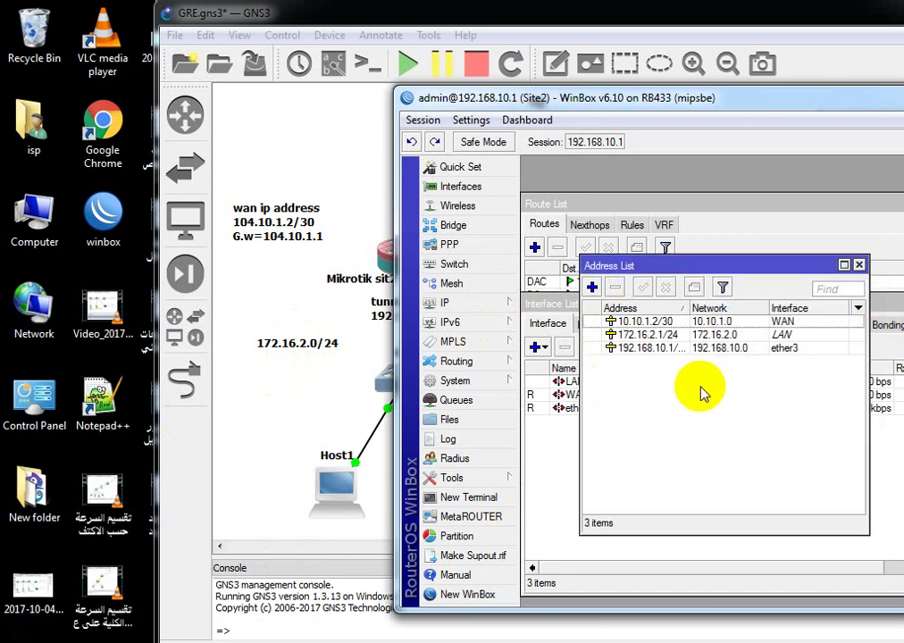
Add a default route on Site2 for destination 0.0.0.0/0 through gateway 104.10.1.1
click(505, 302)
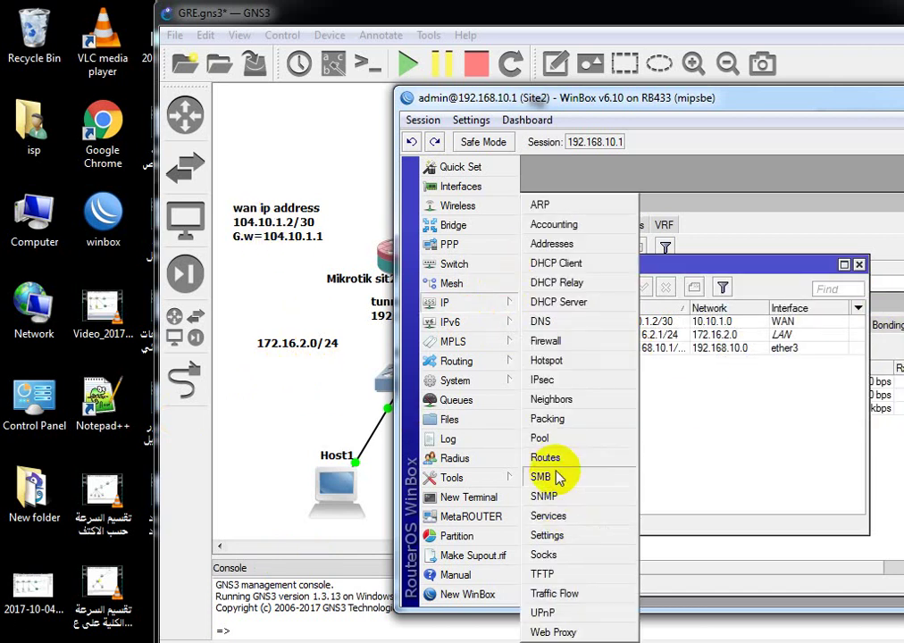
click(545, 457)
click(546, 266)
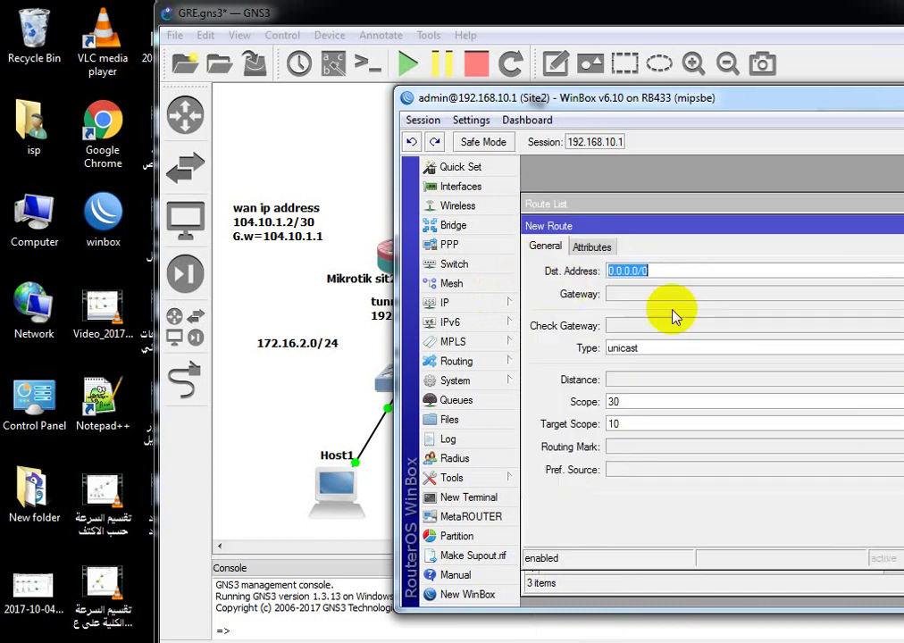
click(682, 294)
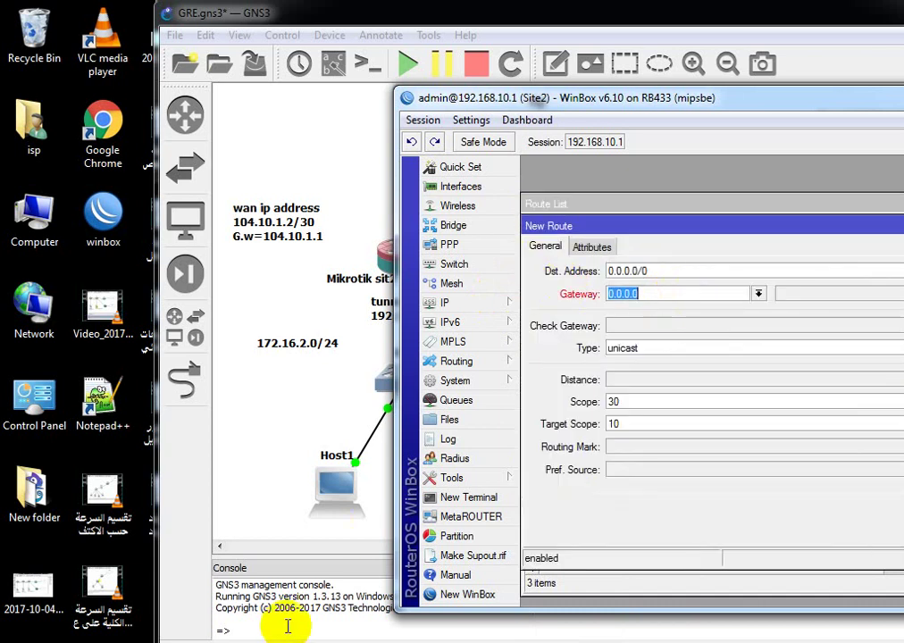
text(104.)
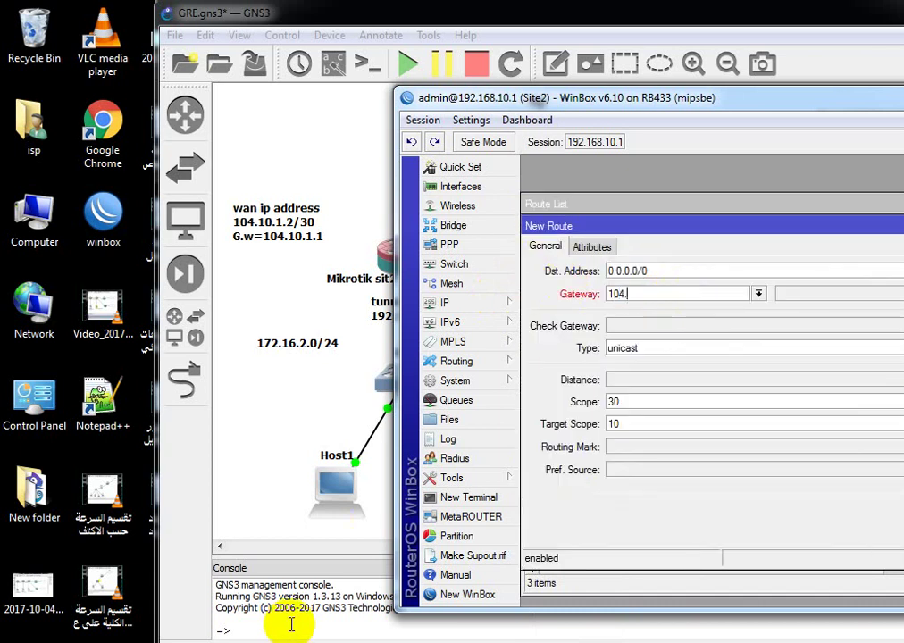
text(10)
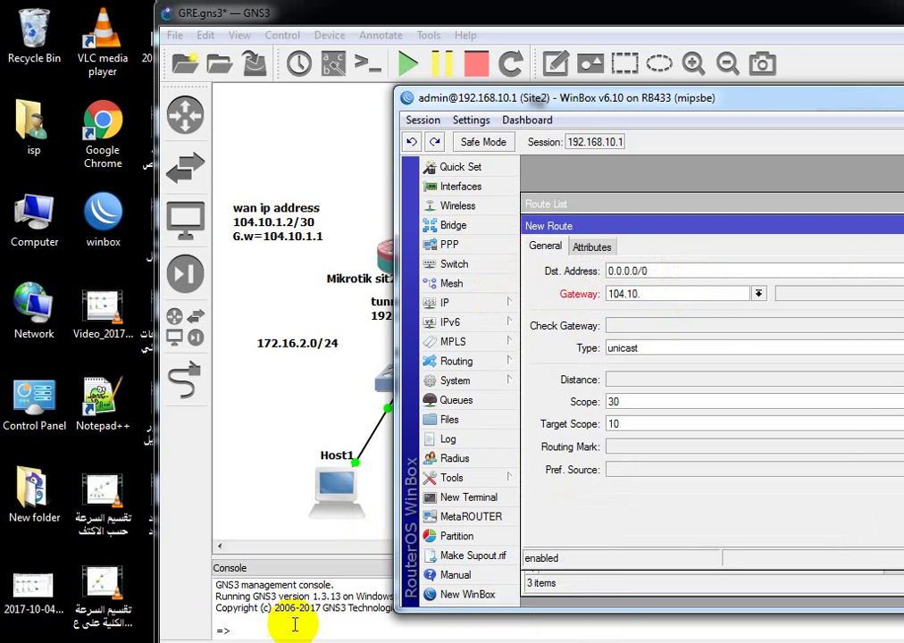
text(.1.1)
drag(590, 108, 388, 170)
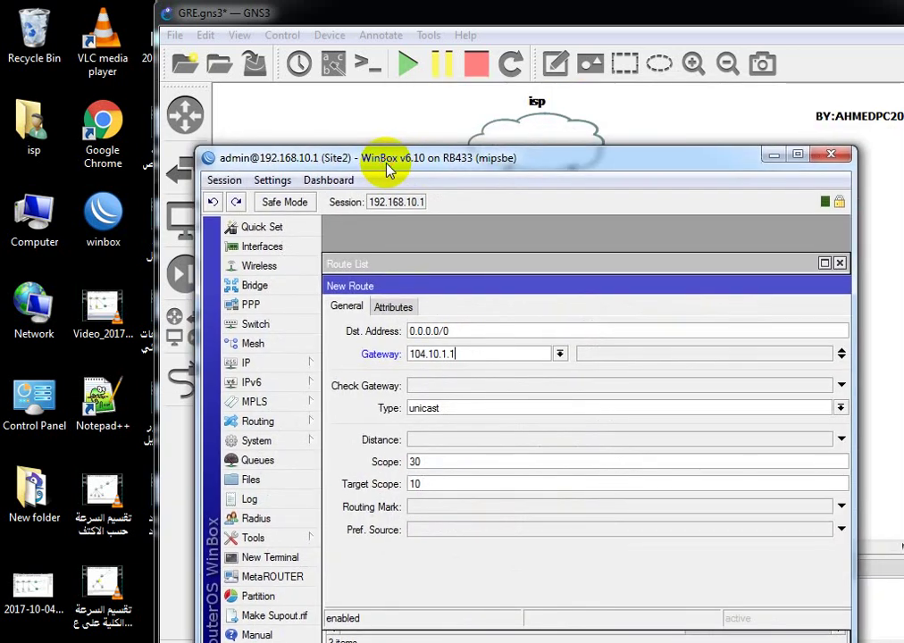
drag(566, 294, 438, 324)
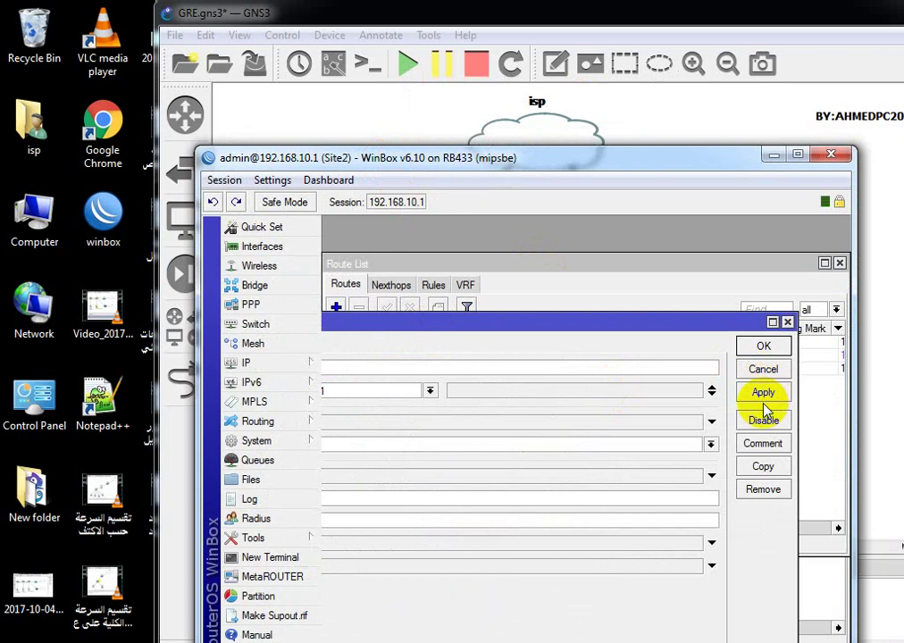
click(763, 392)
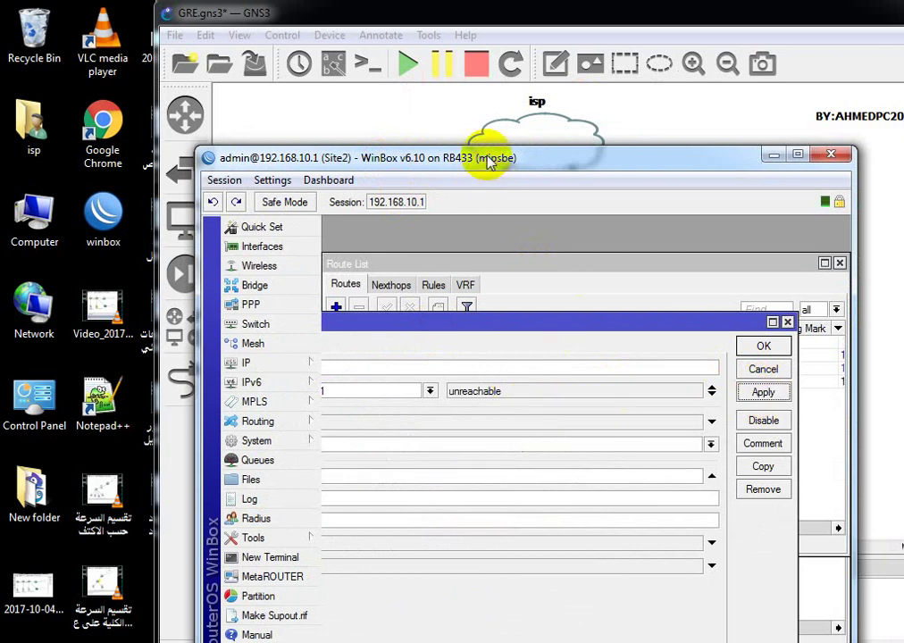
Correct the Site2 WAN interface's IP address to 104.10.1.2/30, then recheck the default route's gateway status and close the route
drag(491, 161, 626, 139)
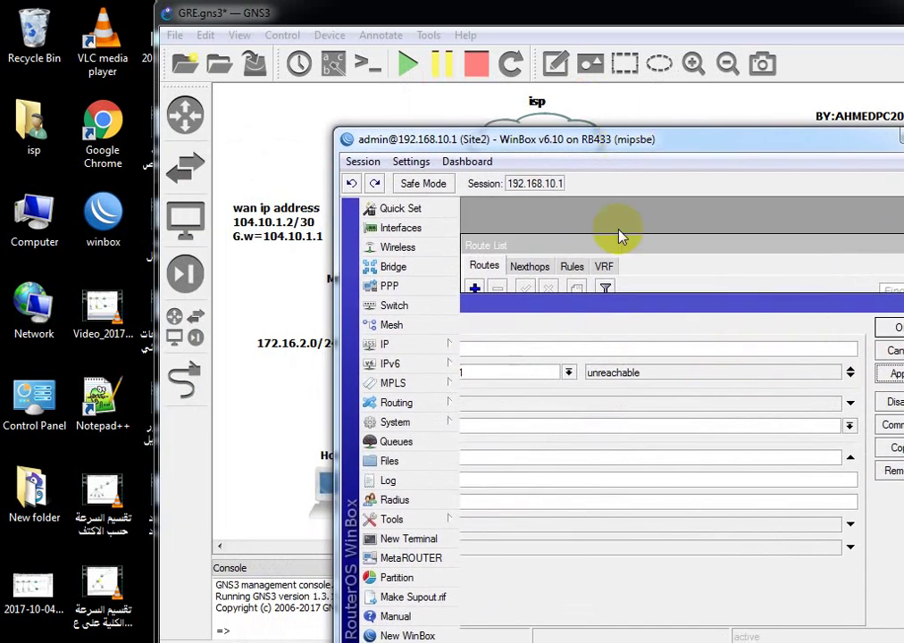
drag(605, 330, 662, 280)
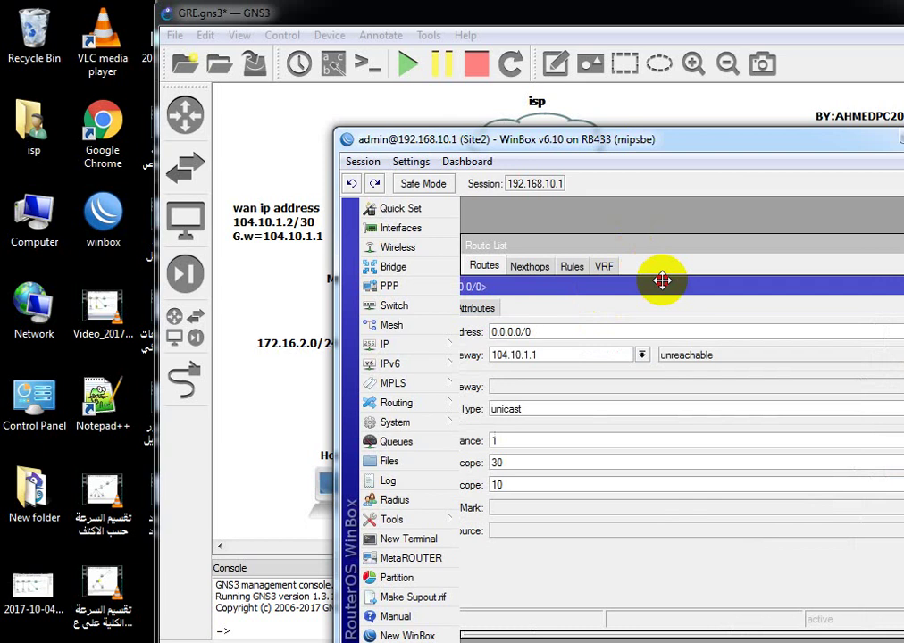
drag(572, 145, 474, 128)
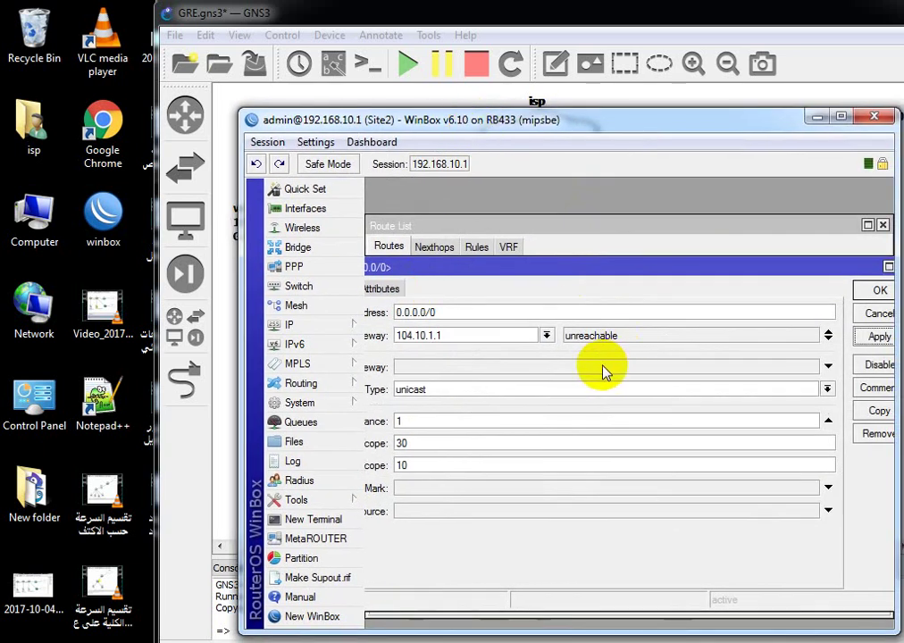
click(343, 325)
click(397, 244)
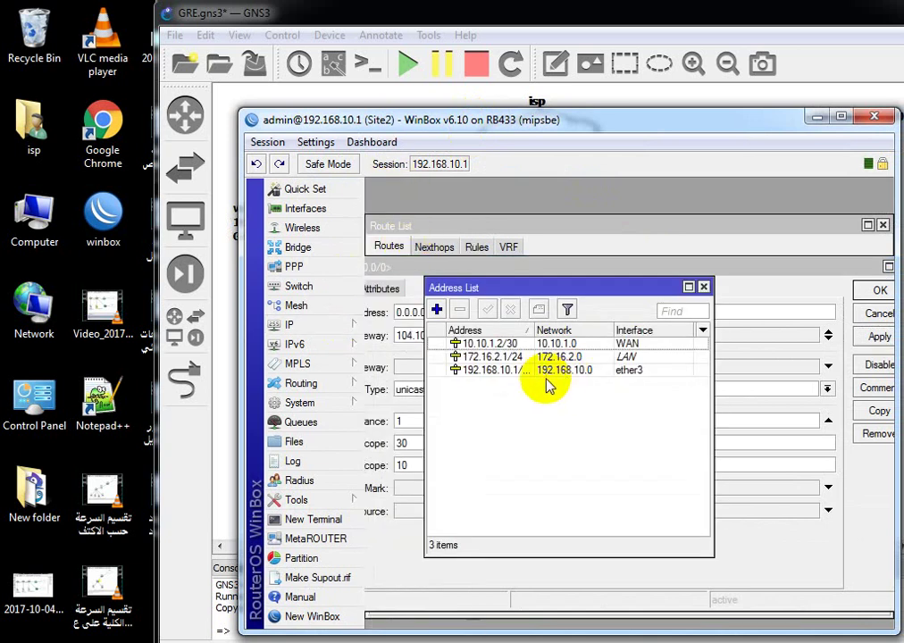
double_click(513, 344)
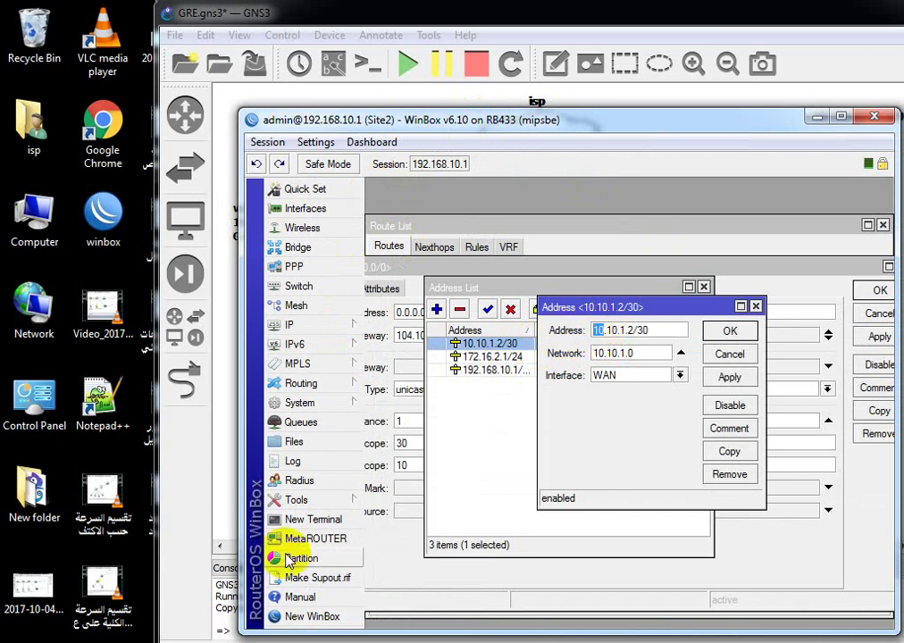
text(104)
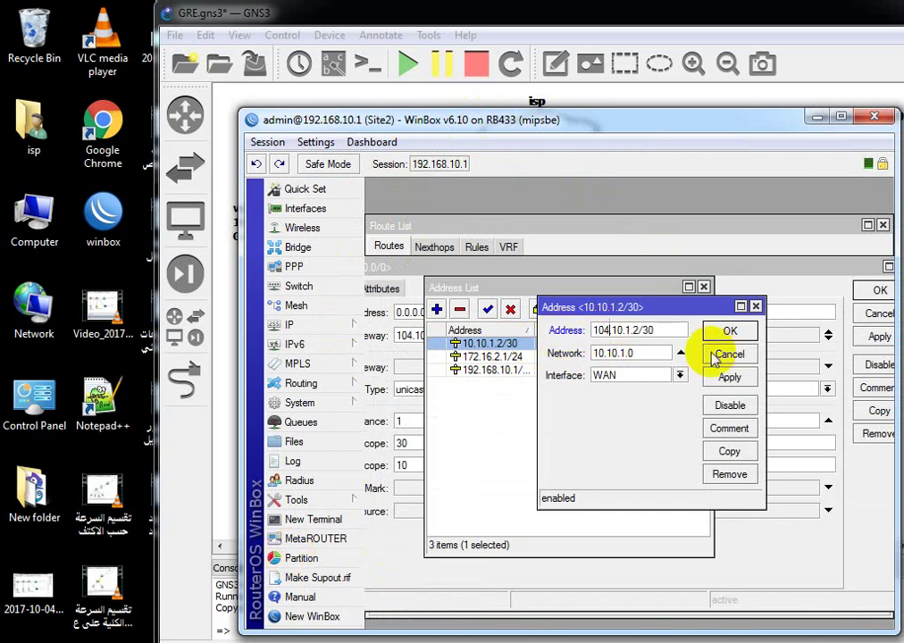
click(730, 377)
click(730, 331)
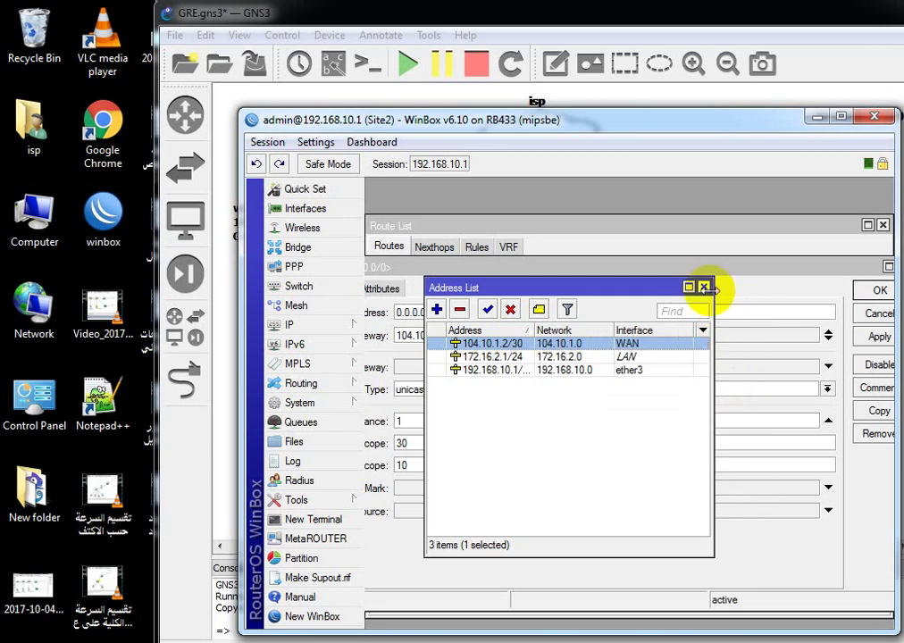
click(704, 288)
drag(636, 337, 566, 338)
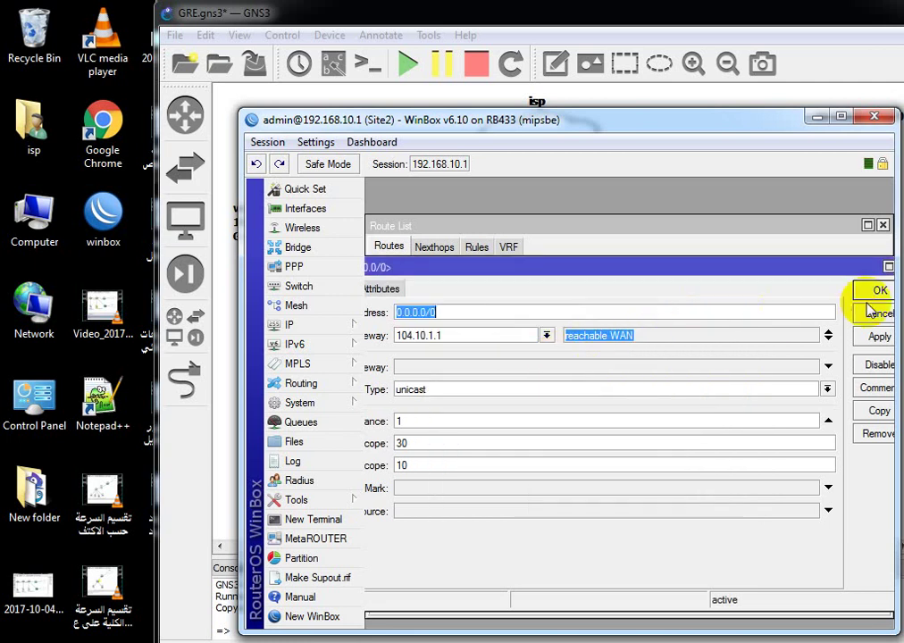
click(870, 308)
Test internet connectivity from the Site2 router's terminal by pinging 8.8.8.8, then stop the ping
click(313, 519)
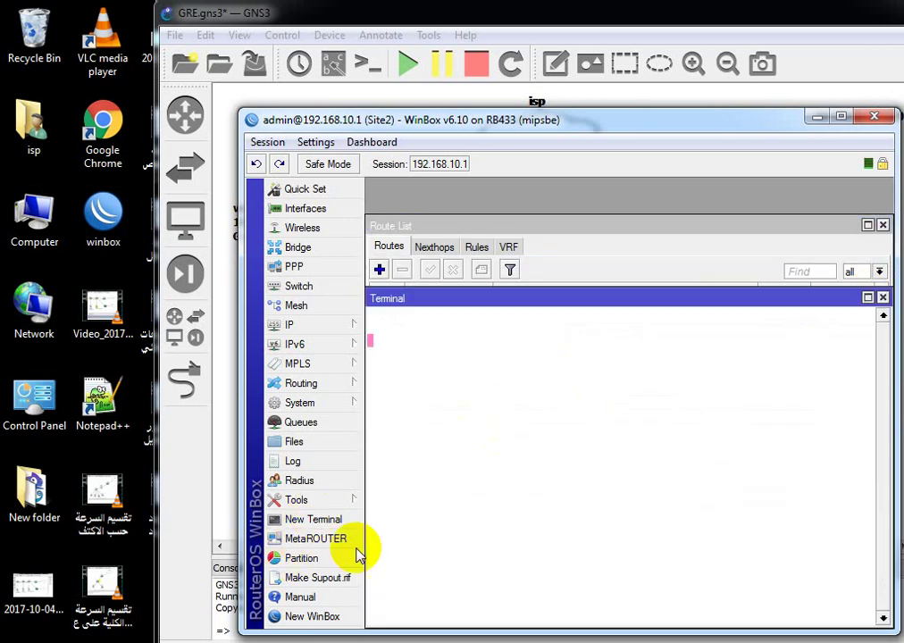
text(pin)
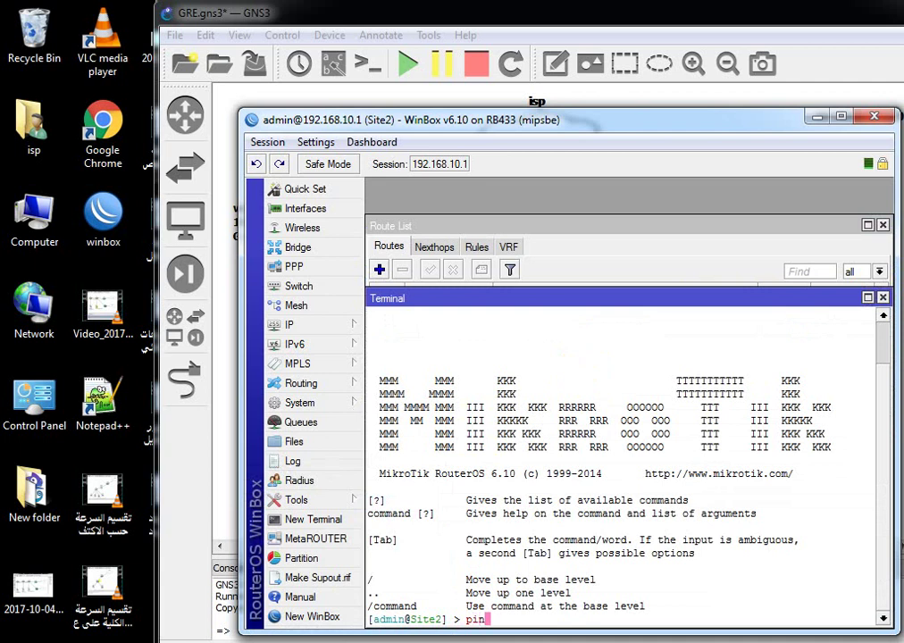
text(g 8.8.8.8)
key(Return)
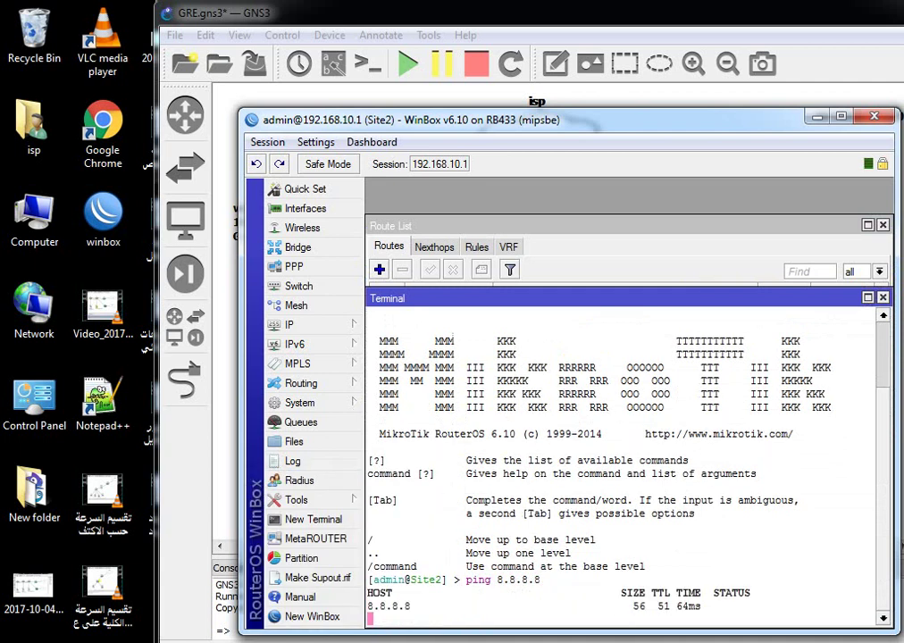
key(ctrl+c)
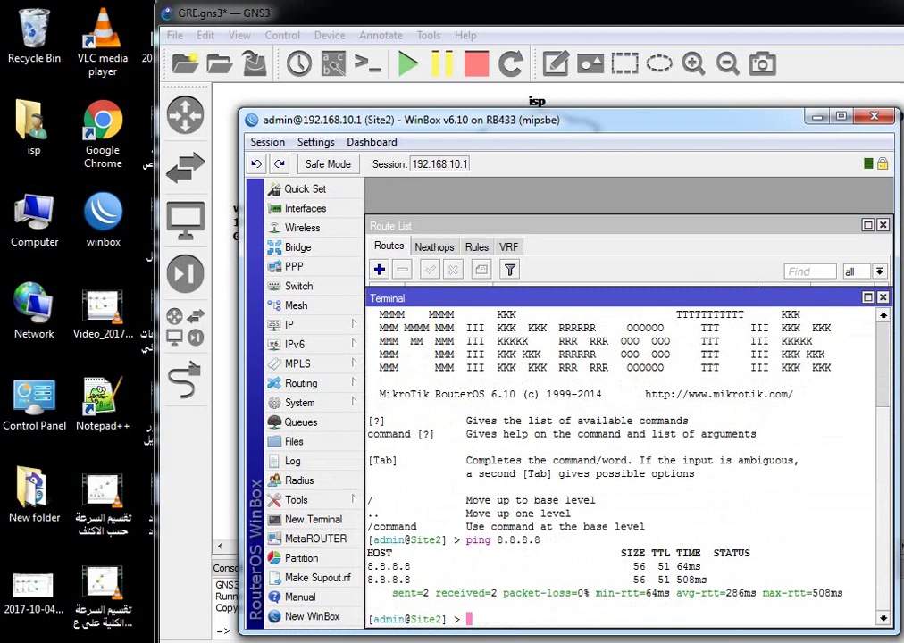
Move the Site2 router's WinBox window aside and minimize it to get back to the Site1 router
drag(577, 124, 297, 190)
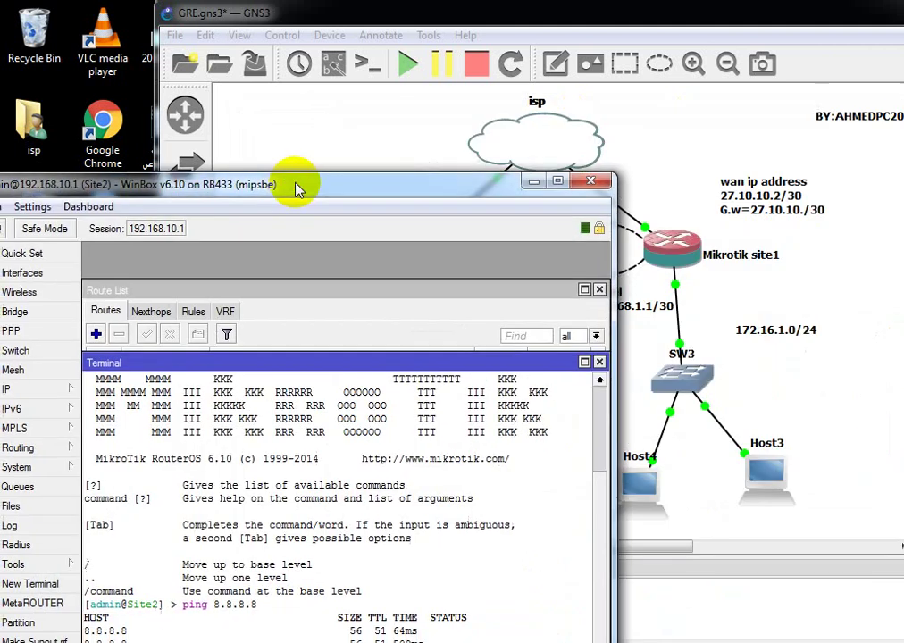
drag(422, 186, 427, 163)
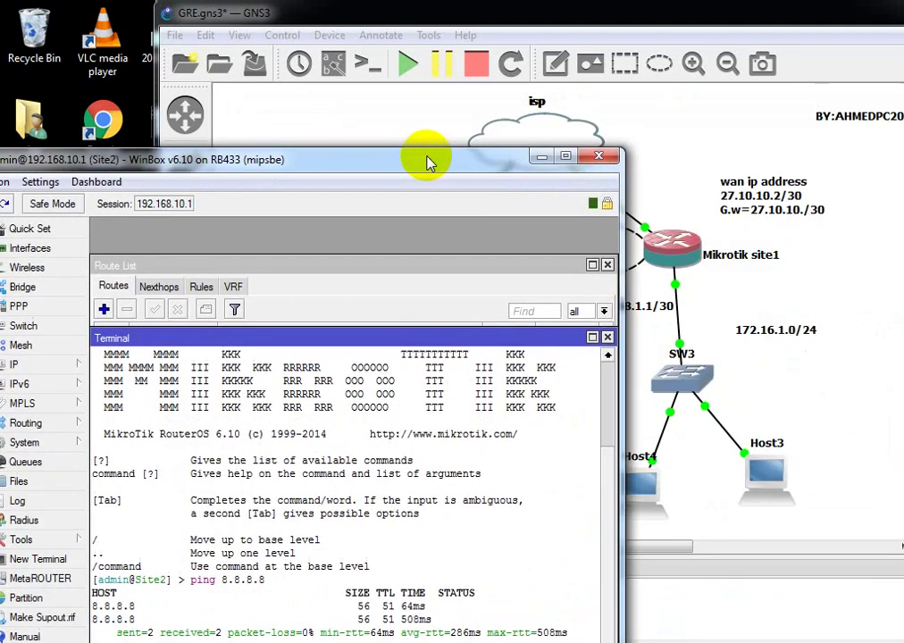
click(541, 158)
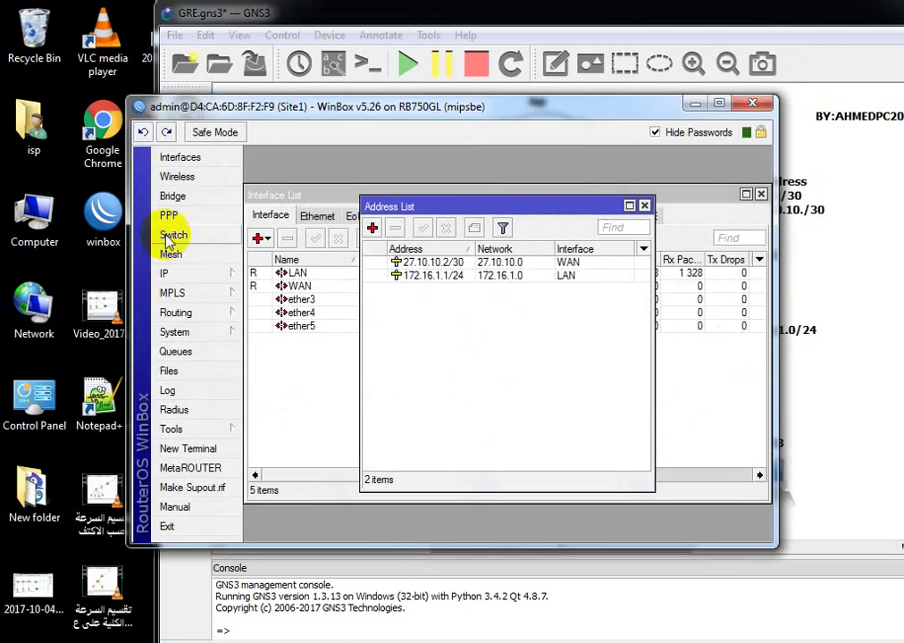
Add a GRE tunnel interface on the Site1 router with remote address 104.10.1.2
click(175, 157)
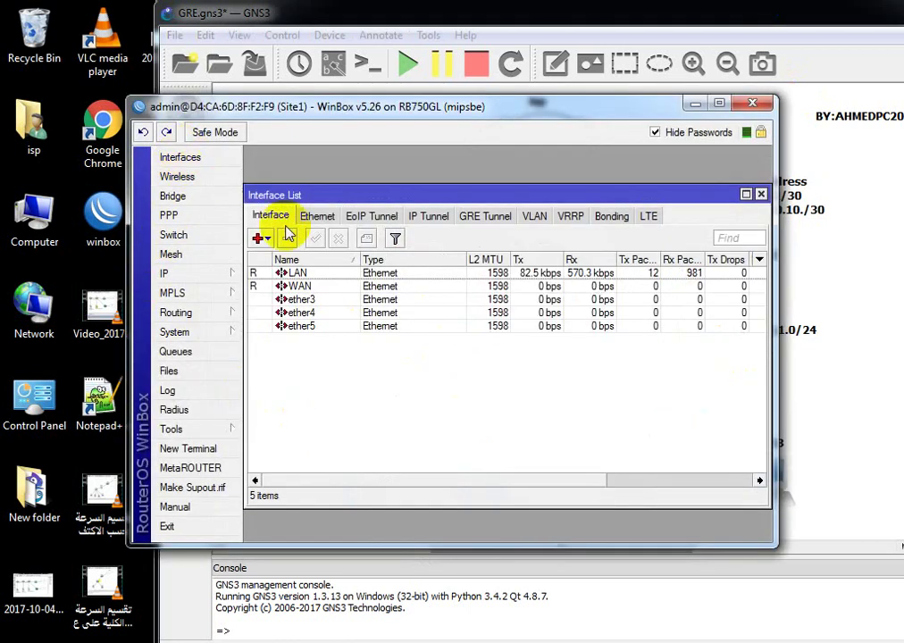
click(497, 216)
drag(494, 110, 545, 295)
click(308, 426)
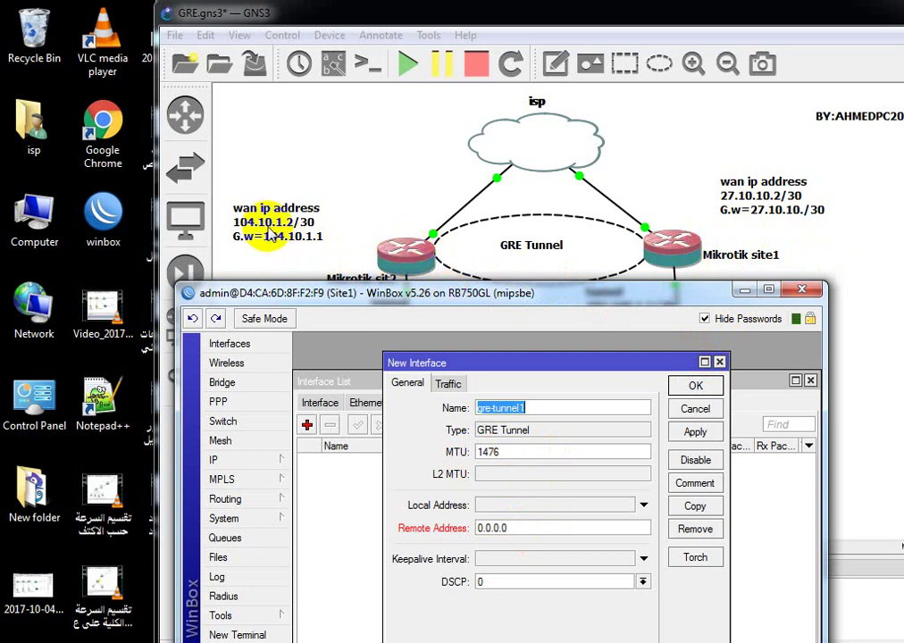
click(529, 529)
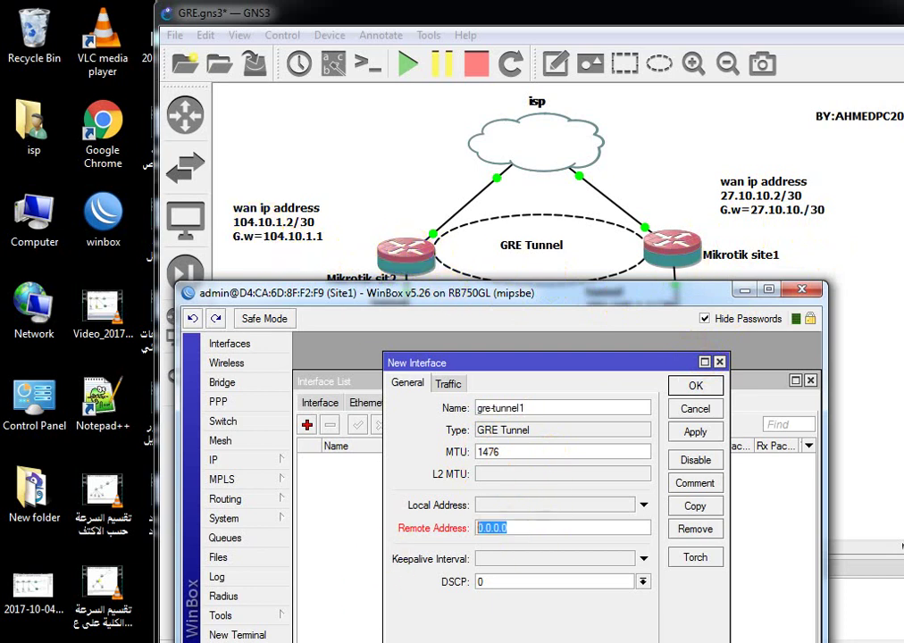
text(104)
mouse_move(303, 642)
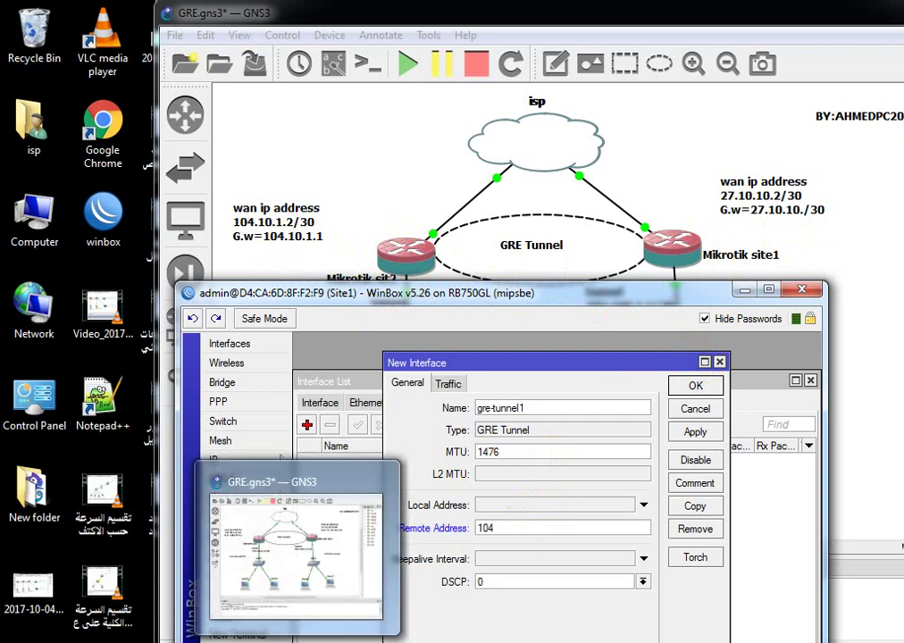
text(04ز١٠)
key(BackSpace)
key(BackSpace)
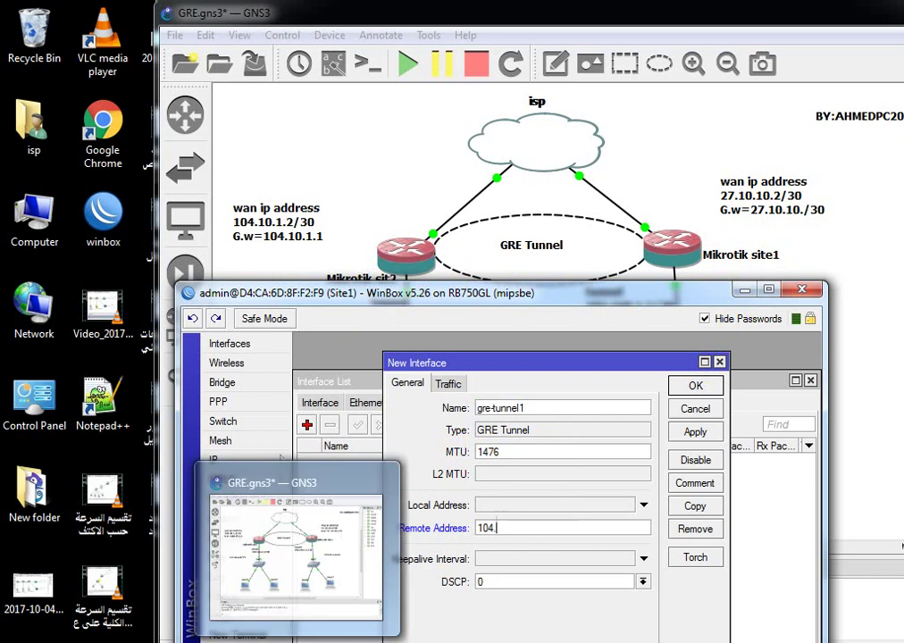
text(.10)
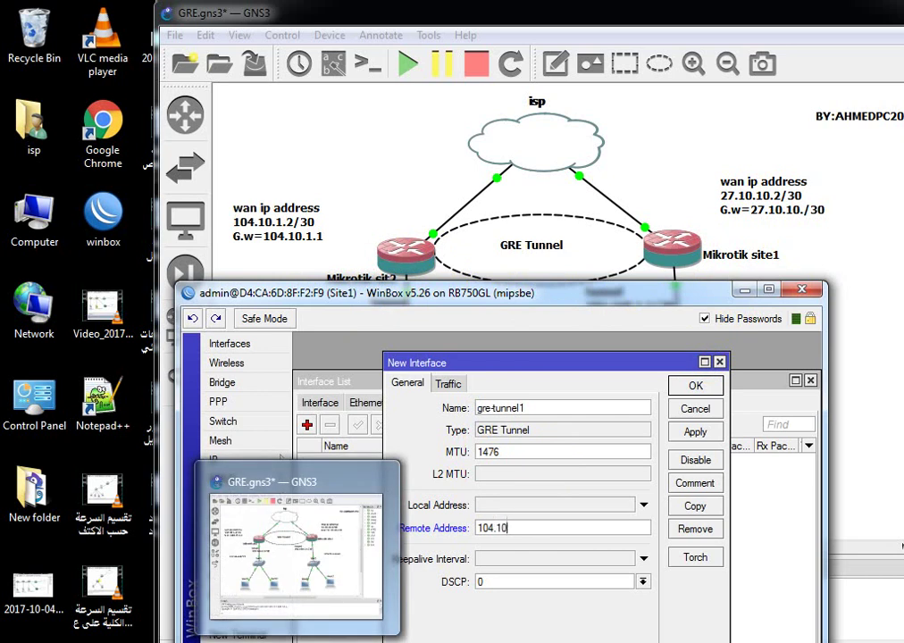
text(.1.2)
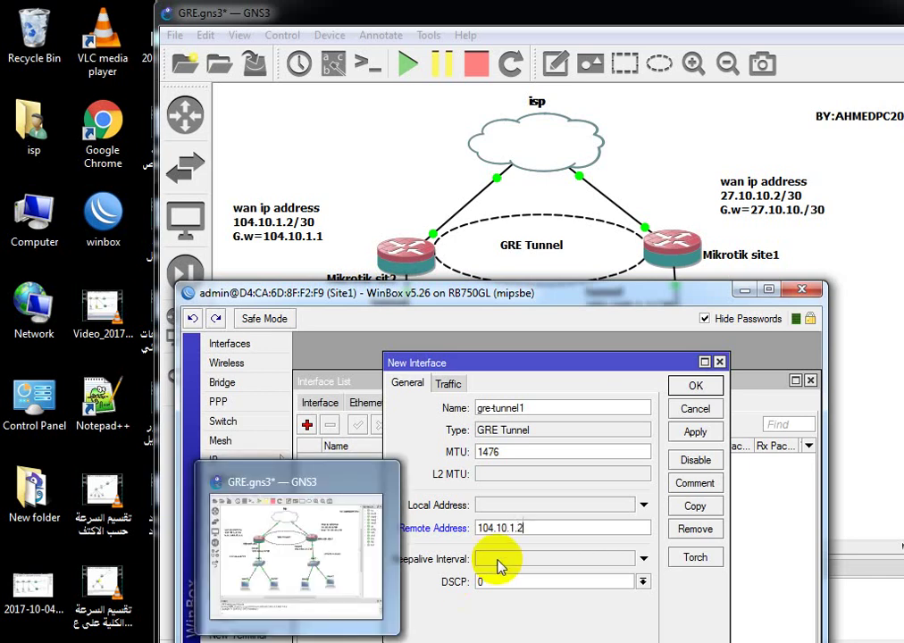
click(695, 441)
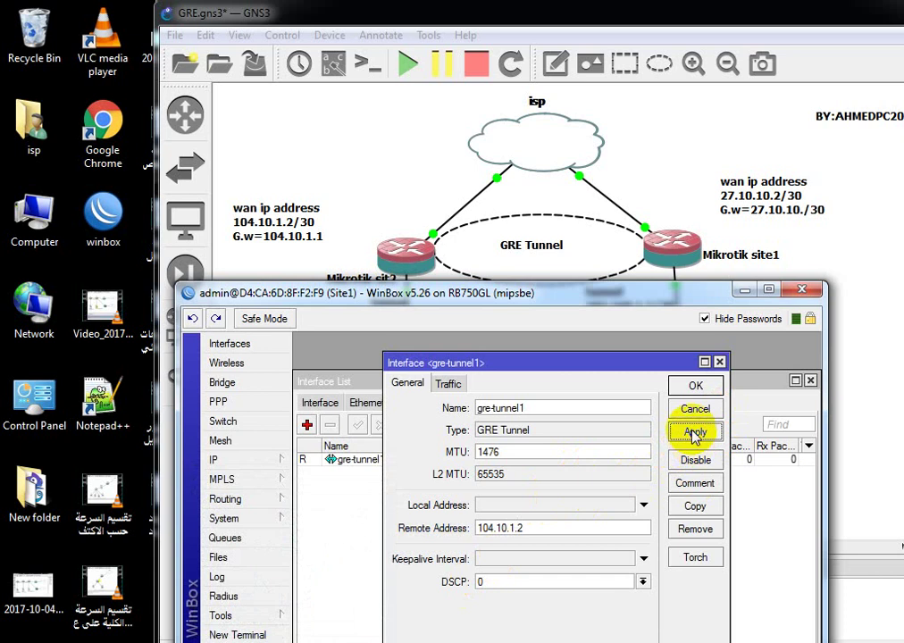
click(696, 388)
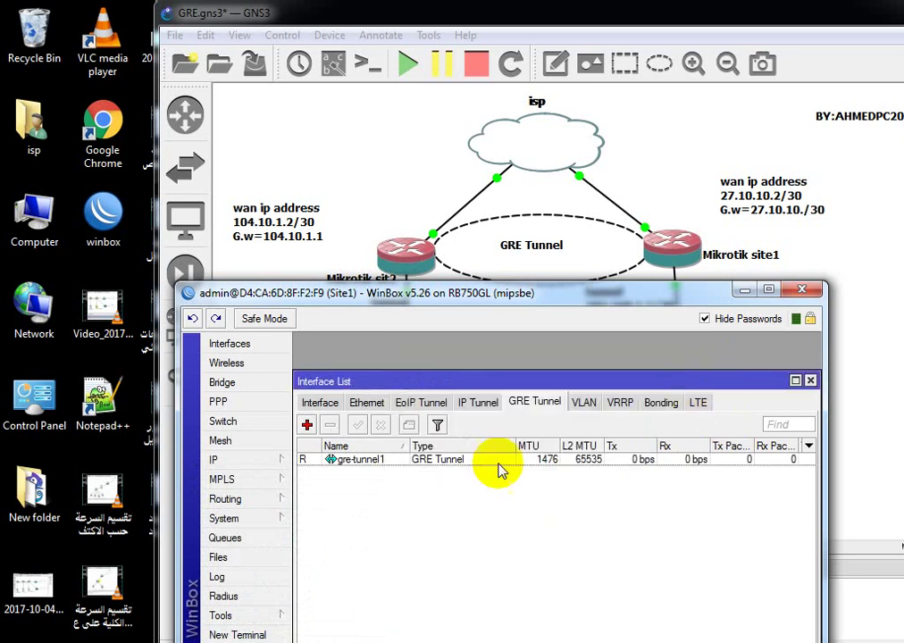
Add the IP address 192.168.1.1/30 to Site1's gre-tunnel1 interface and close the address list
click(268, 460)
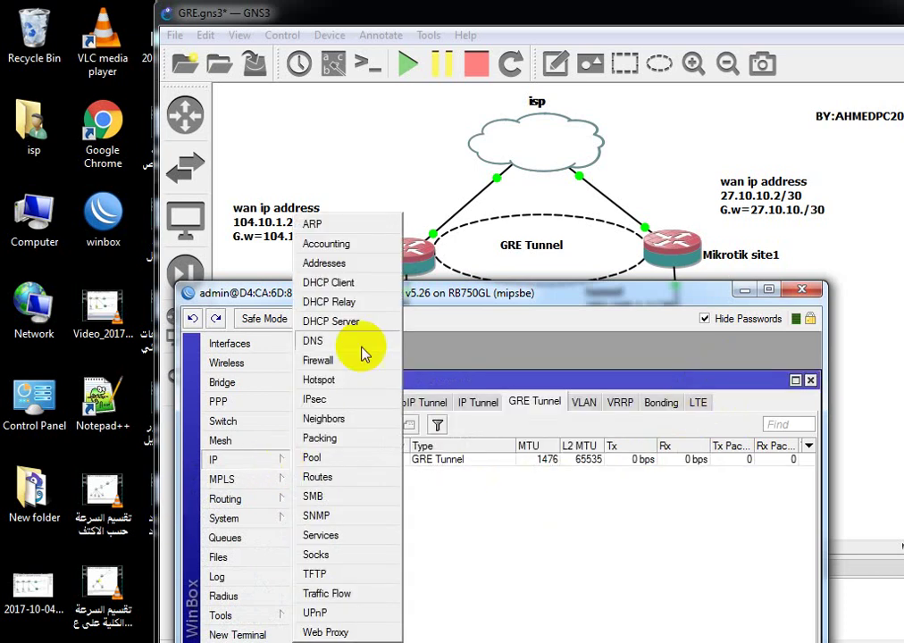
click(309, 264)
click(422, 414)
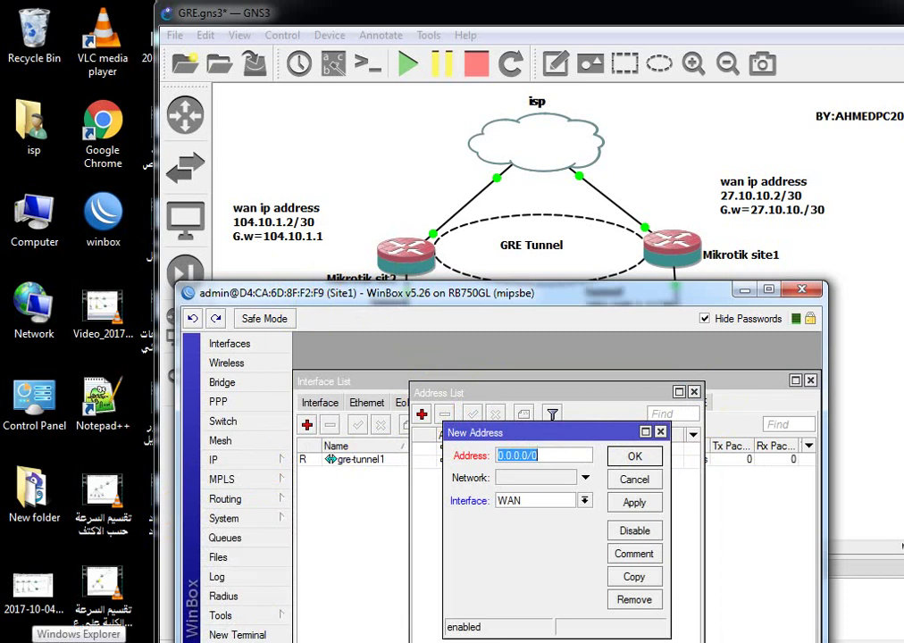
text(192)
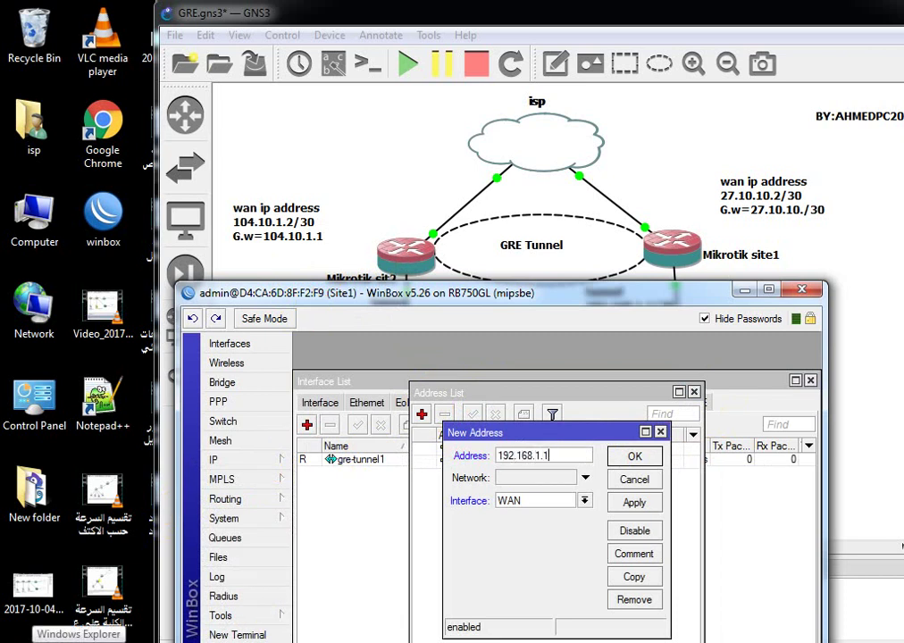
text(.168.1.1/30)
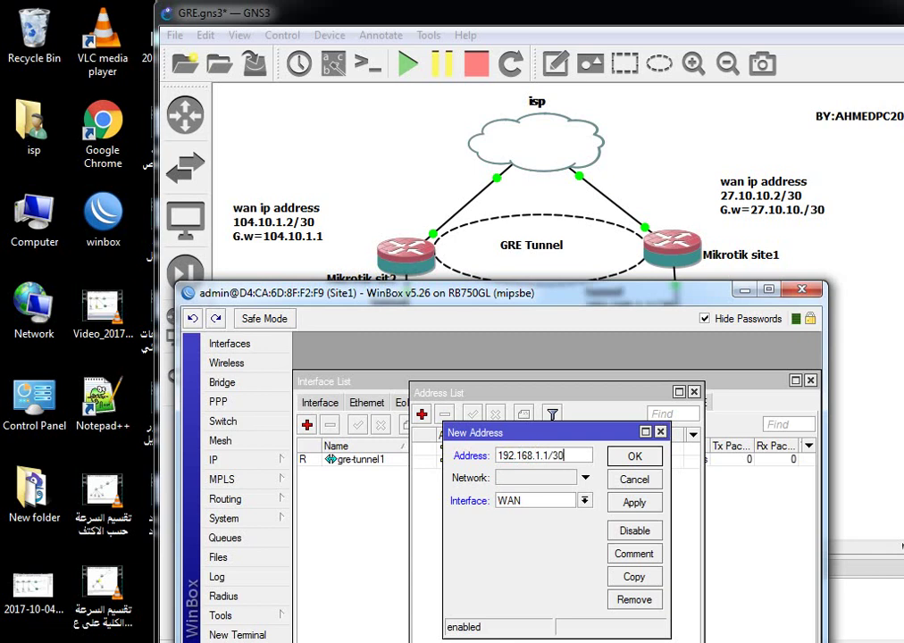
click(584, 501)
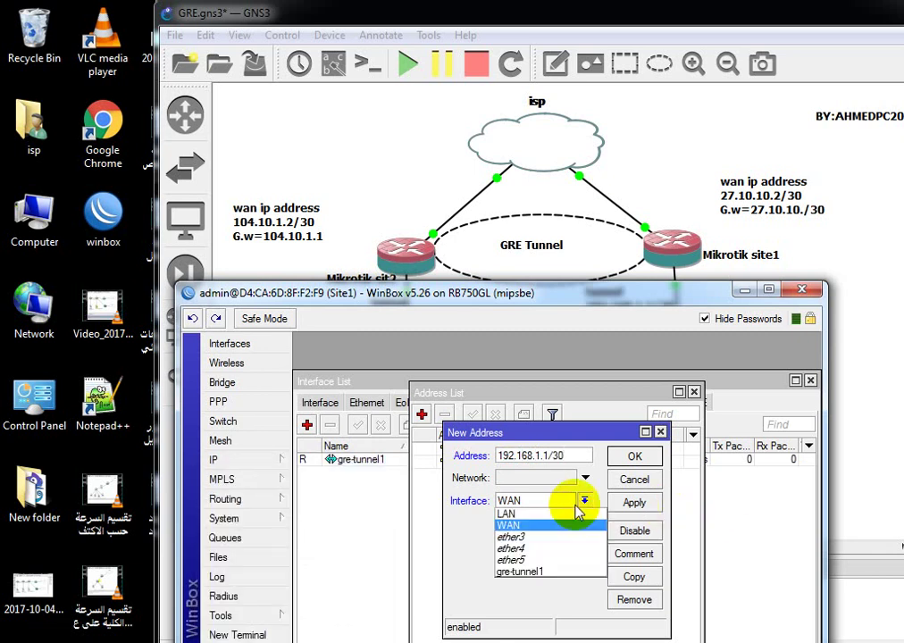
click(551, 572)
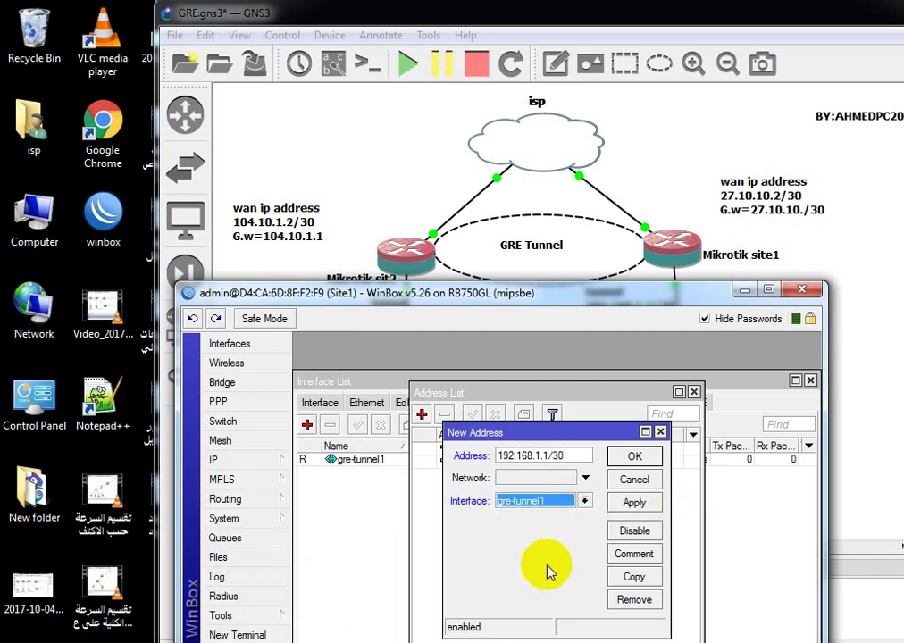
click(635, 457)
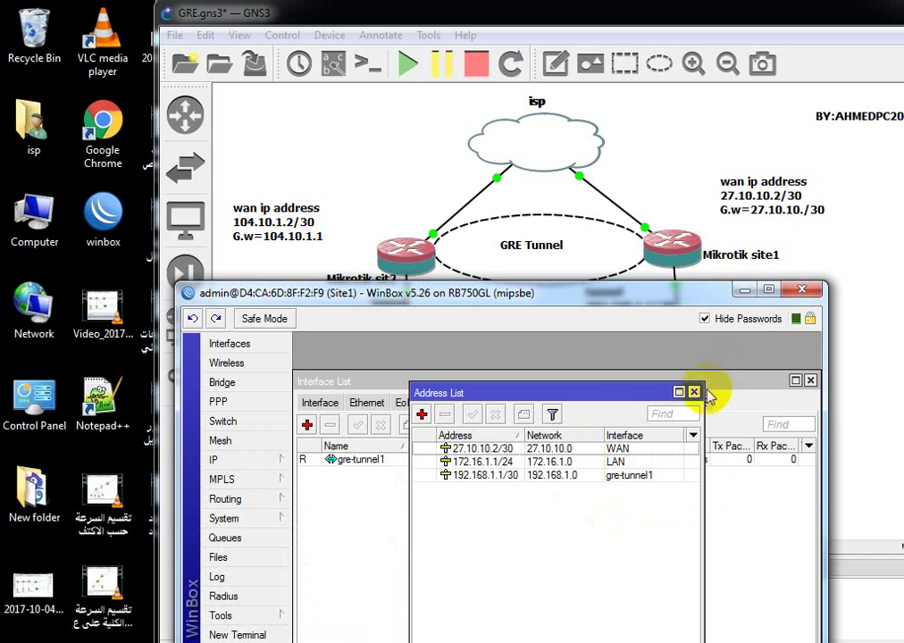
click(694, 391)
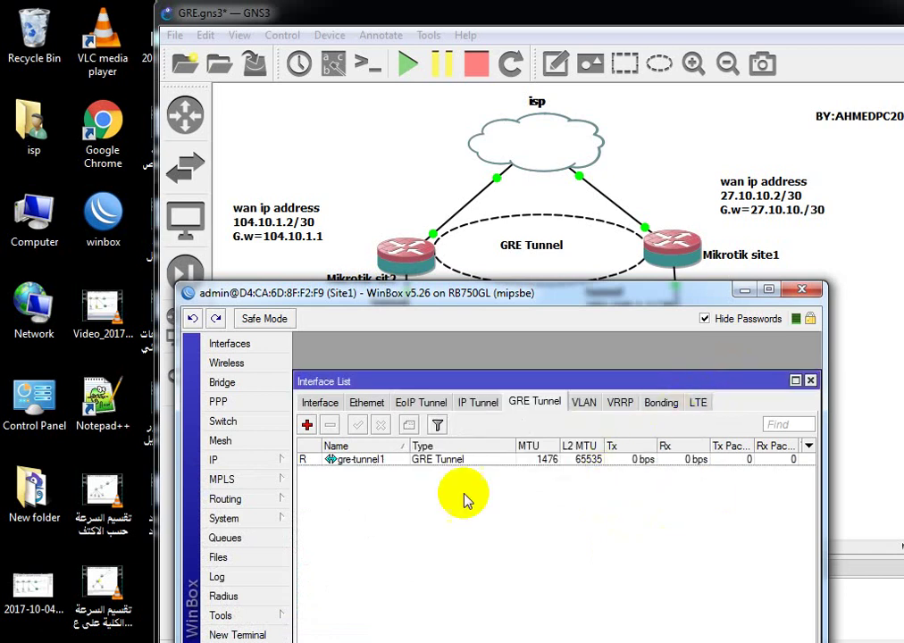
Open the Site1 router's route list and start a new route
click(282, 459)
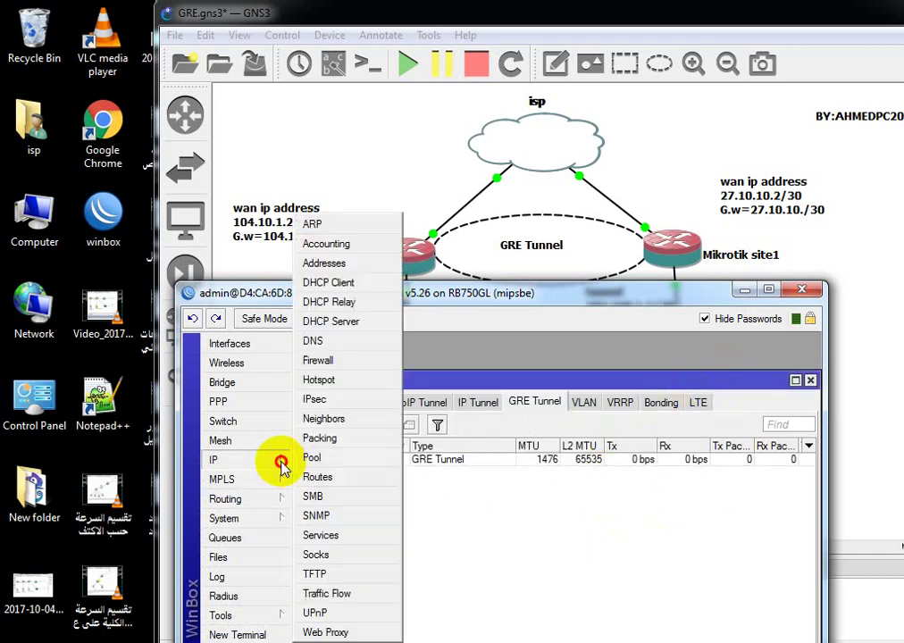
click(341, 480)
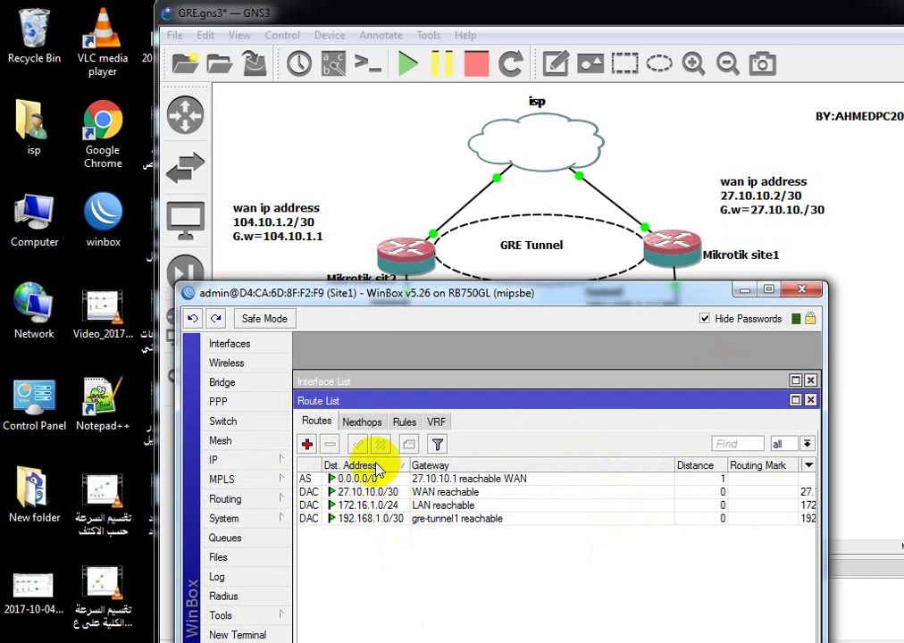
click(307, 444)
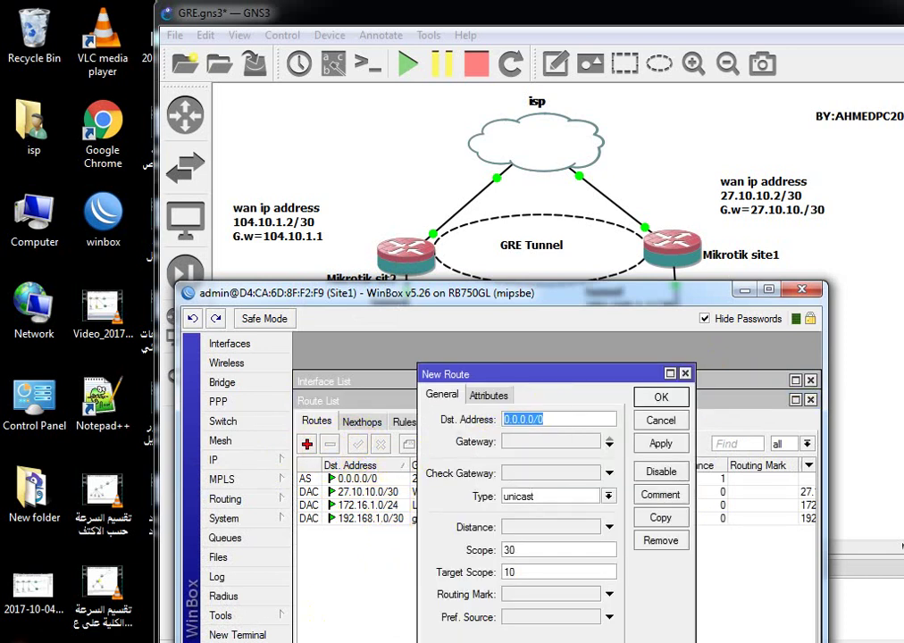
text(192)
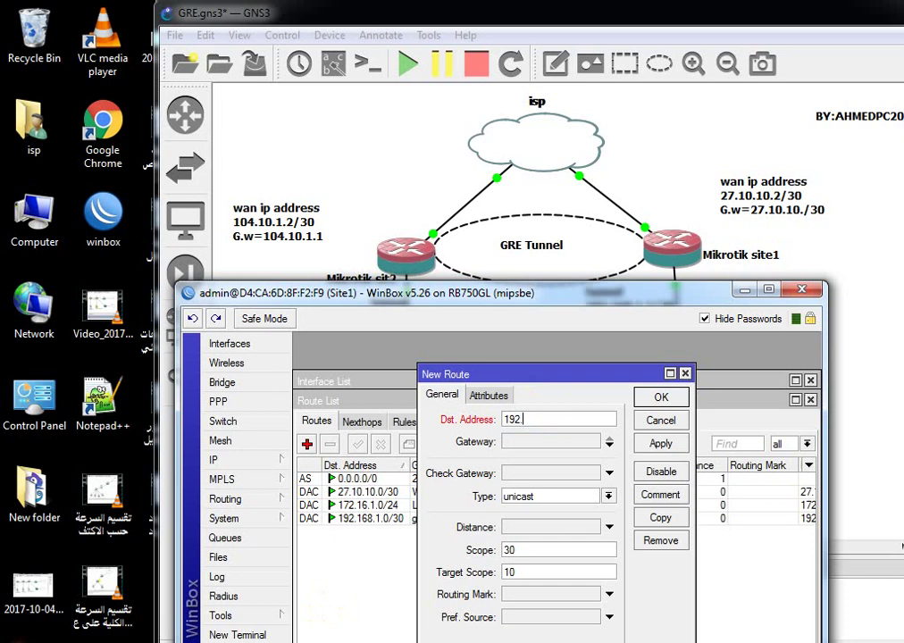
text(.1)
key(BackSpace)
key(BackSpace)
key(BackSpace)
key(BackSpace)
key(BackSpace)
key(BackSpace)
key(BackSpace)
key(BackSpace)
key(BackSpace)
Set the new route's destination to Site2's LAN network 172.16.2.0/24 and add a gateway entry
drag(539, 295, 510, 364)
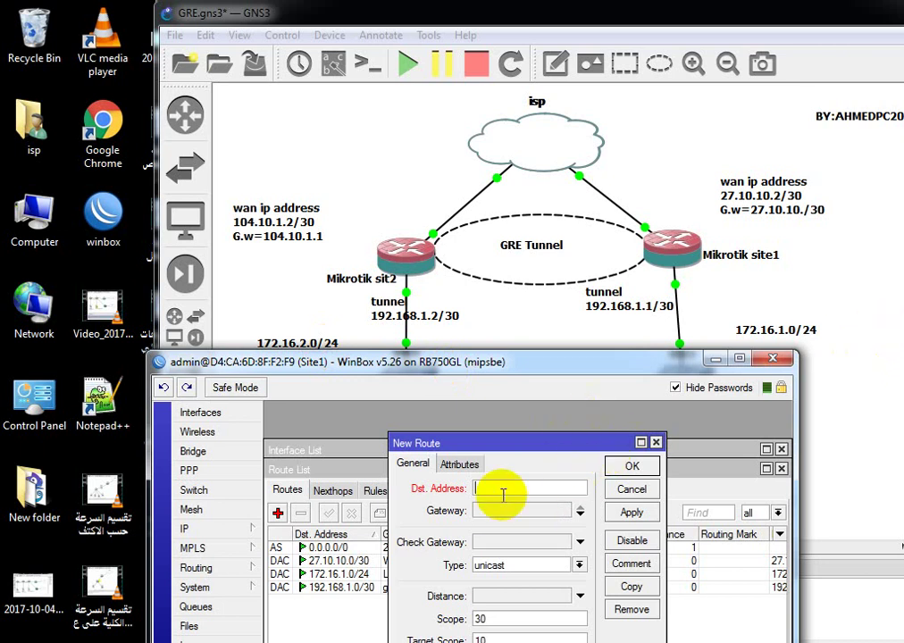
text(172.16)
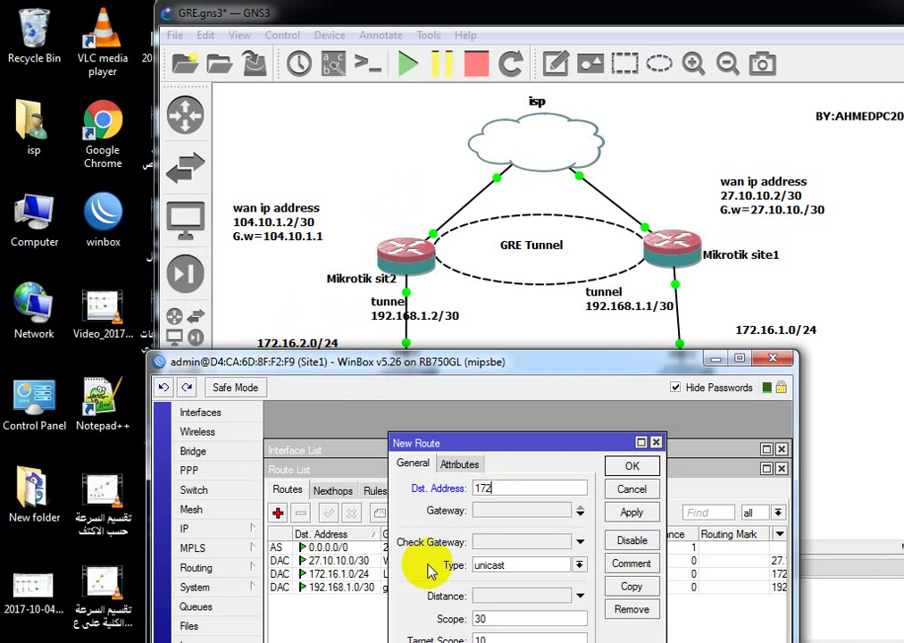
key(BackSpace)
key(BackSpace)
key(BackSpace)
drag(491, 356, 505, 427)
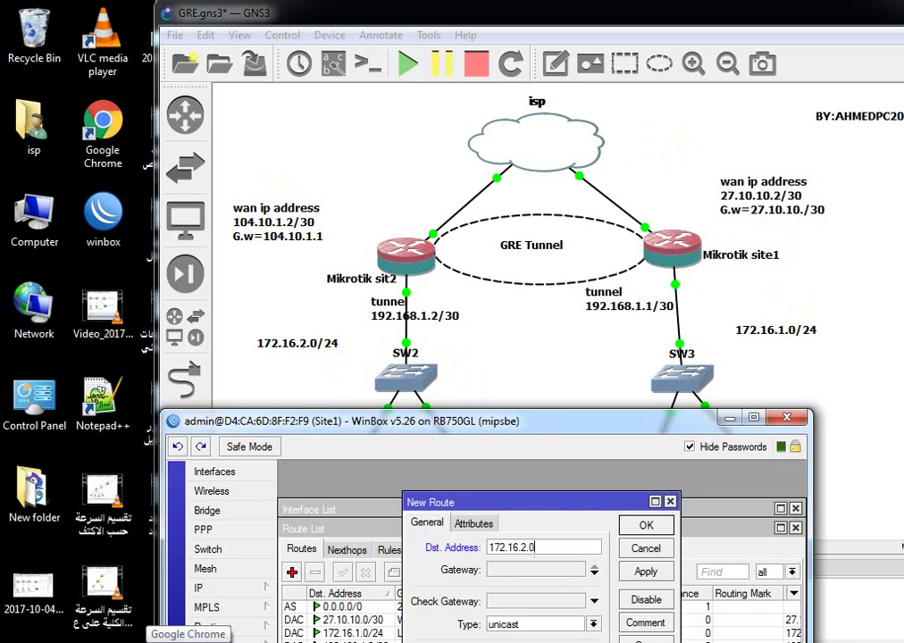
click(539, 573)
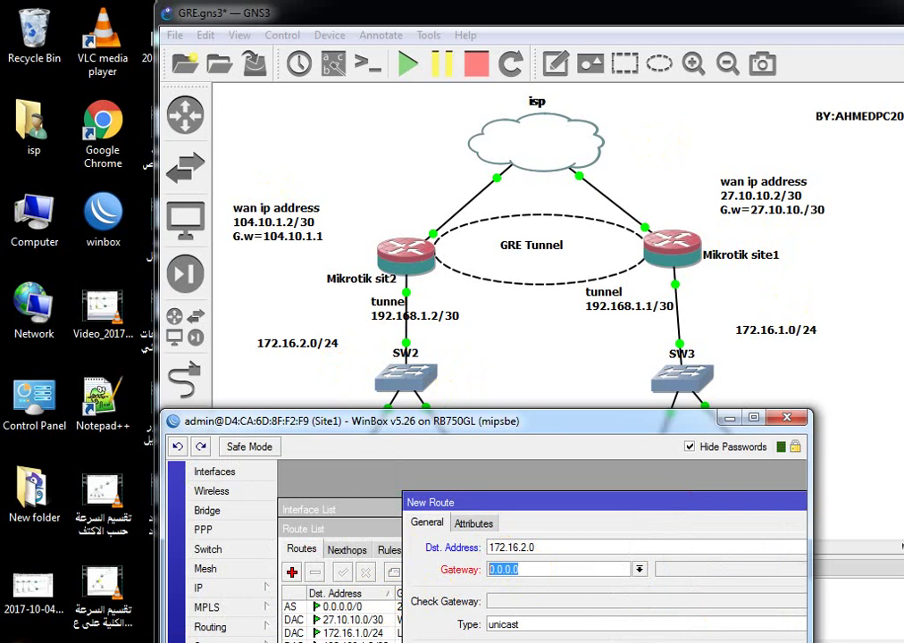
click(540, 570)
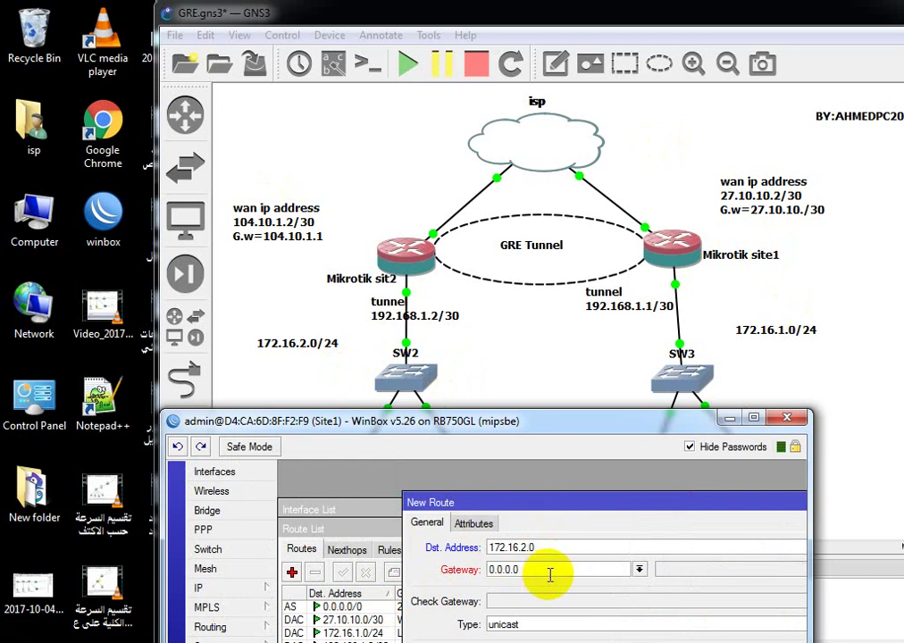
text(/24)
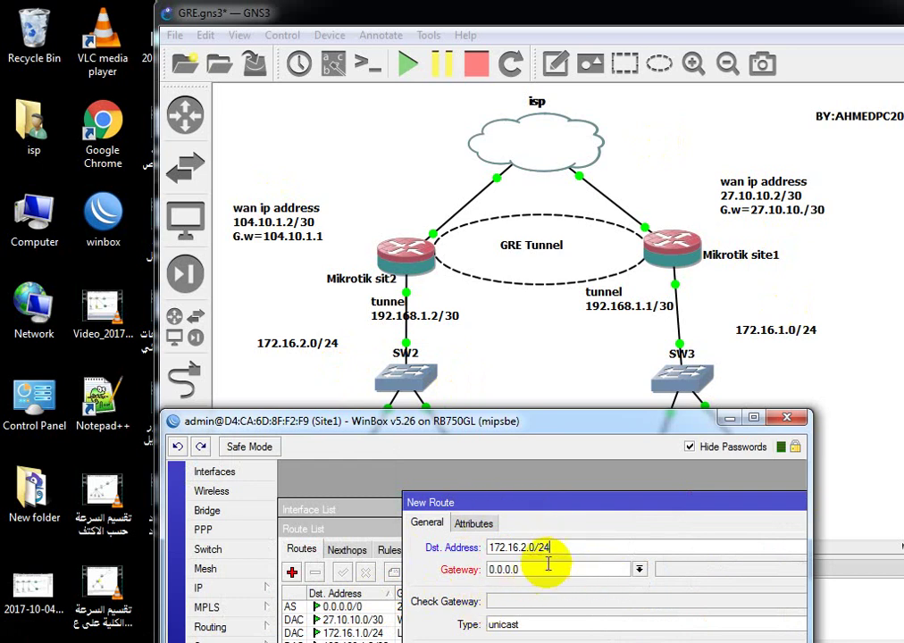
key(Tab)
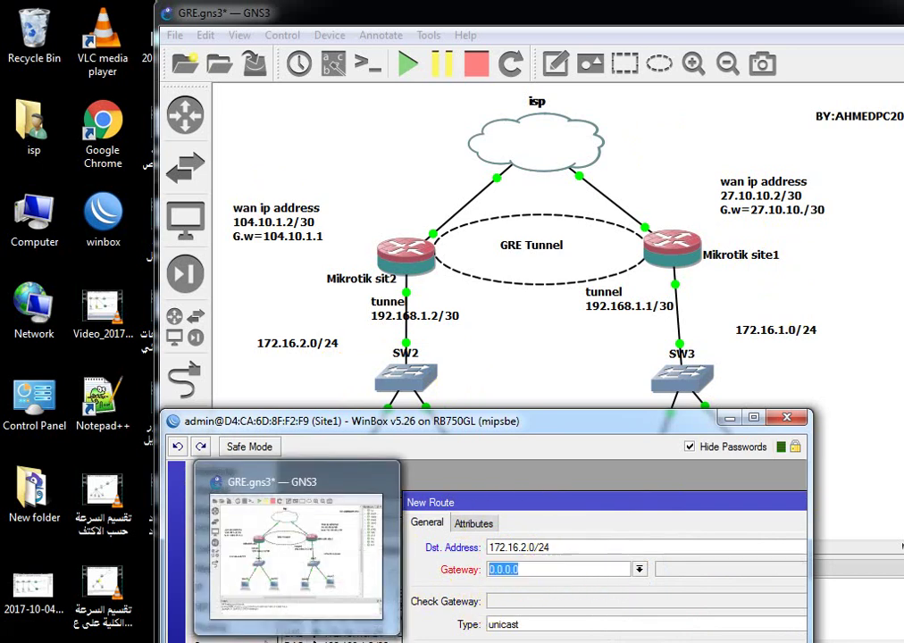
Set the new route's gateway to Site2's tunnel address 192.168.1.2
text(192)
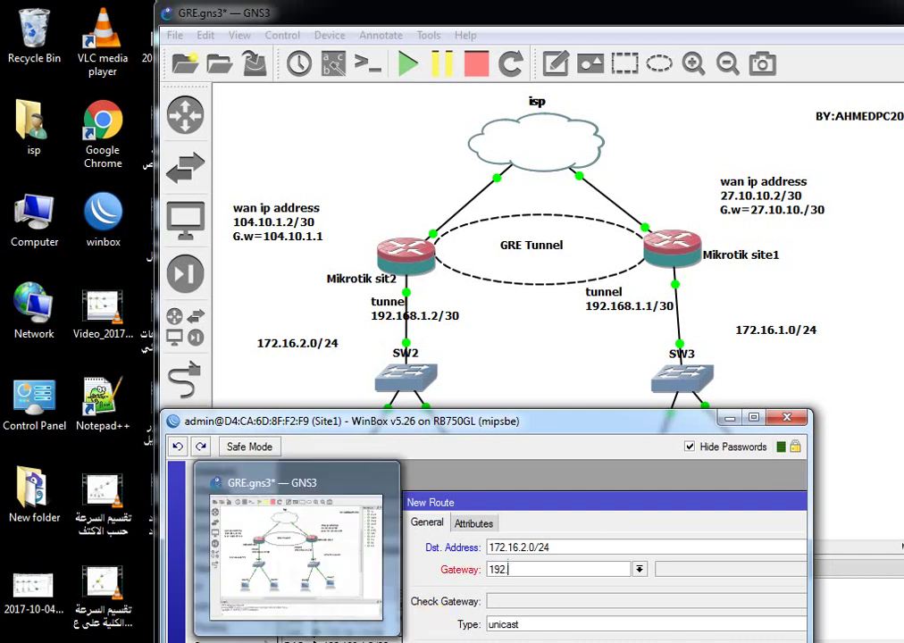
text(.168.2)
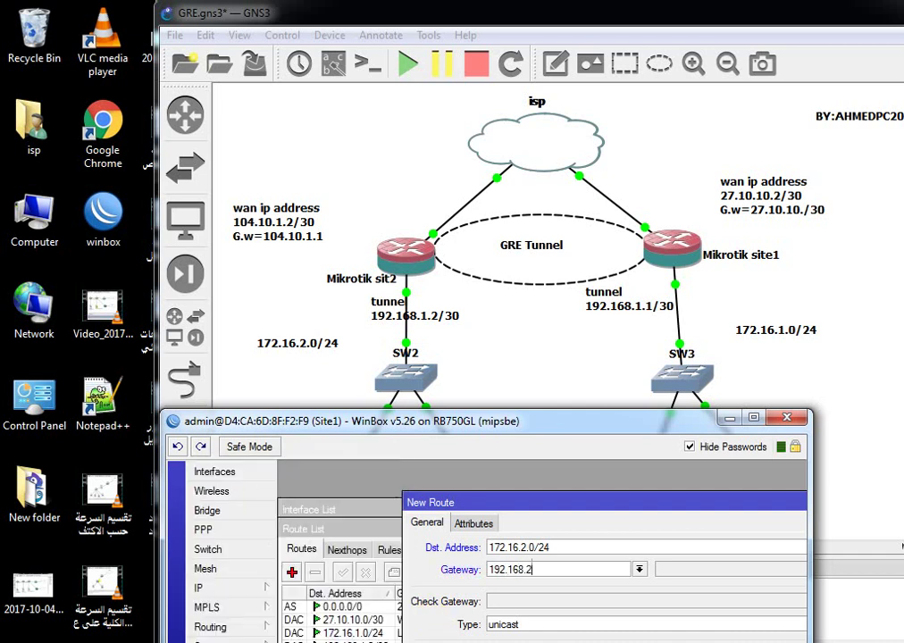
text(.1)
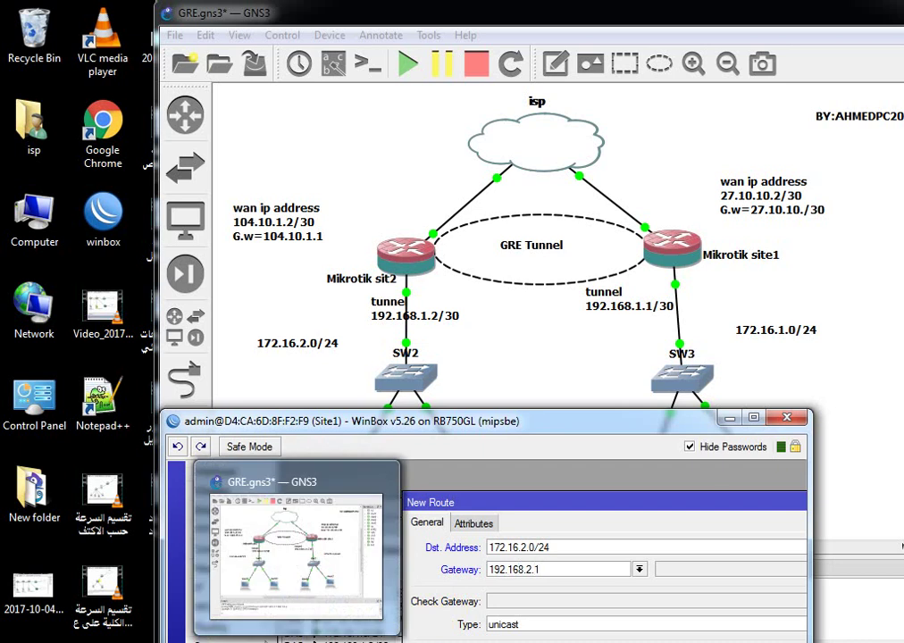
key(BackSpace)
key(BackSpace)
key(BackSpace)
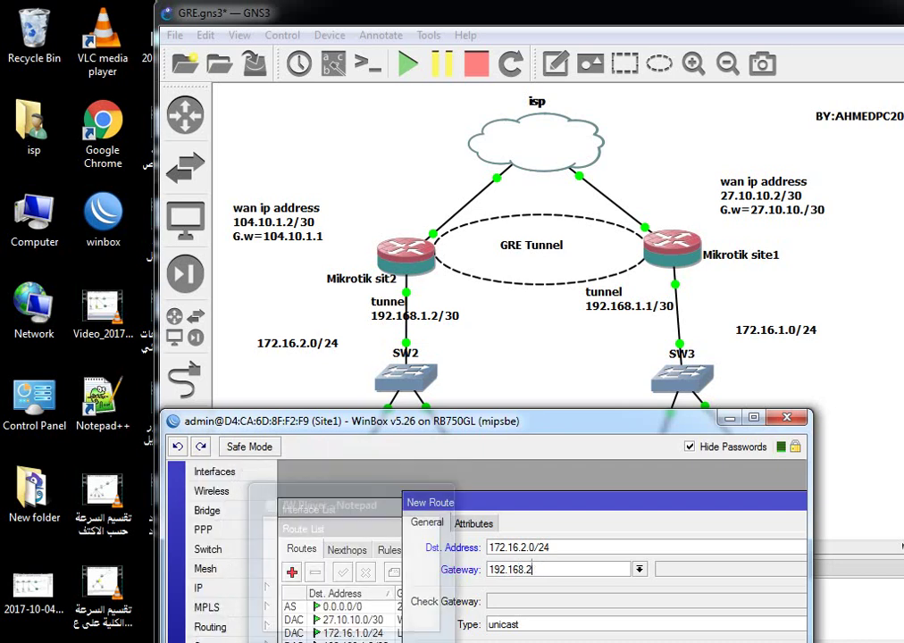
text(1.)
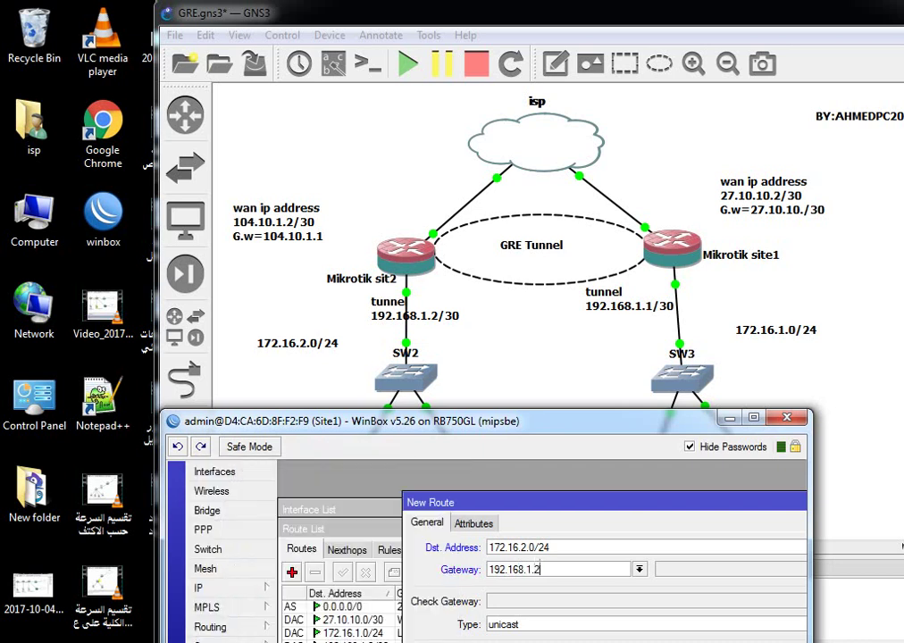
Apply the new 172.16.2.0/24 route on Site1, check its gateway status, and minimize the Site1 window
drag(579, 421, 572, 268)
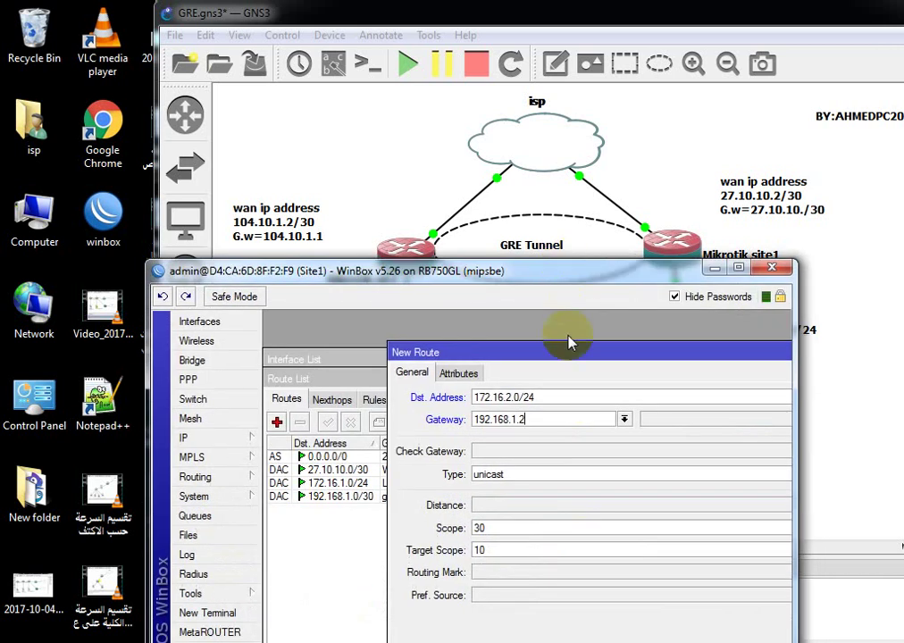
drag(571, 343, 421, 400)
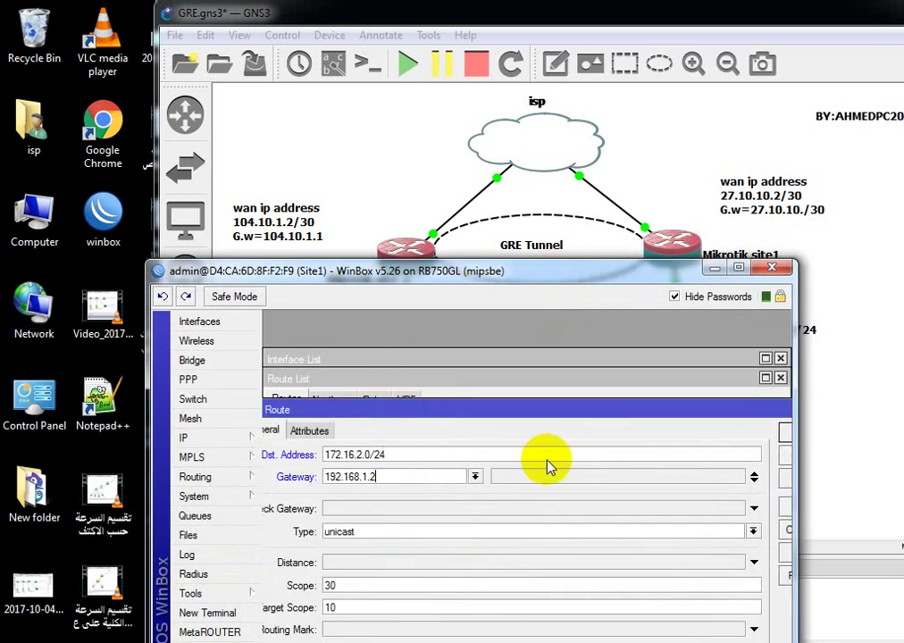
click(784, 478)
drag(601, 481, 454, 478)
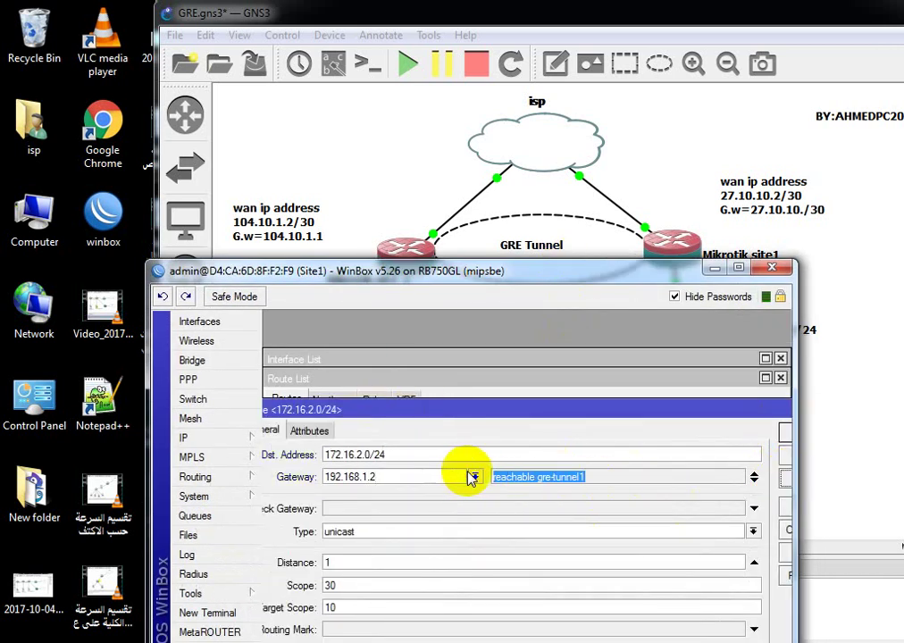
click(716, 274)
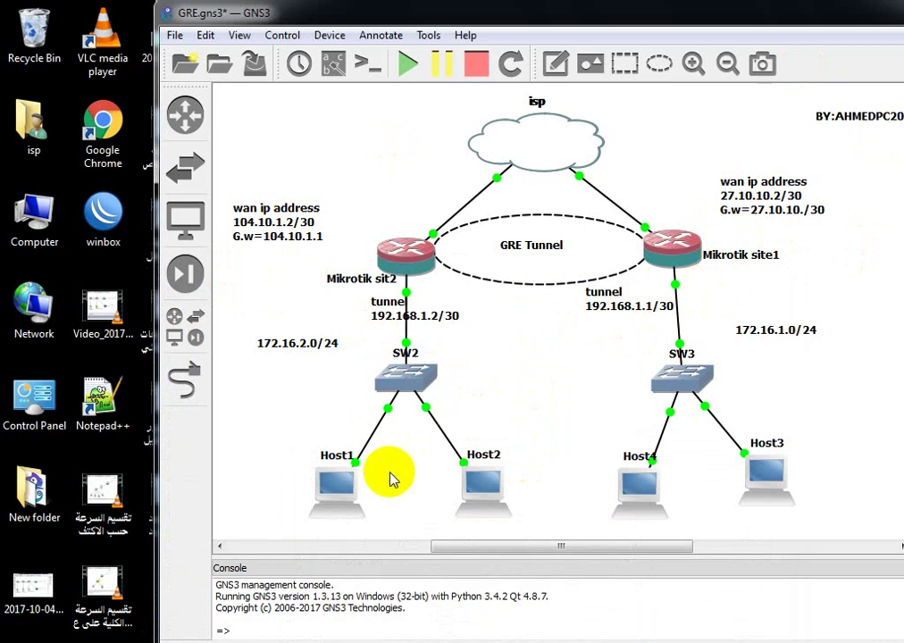
Switch to the Site2 router's WinBox window and start a new GRE tunnel interface
key(alt+Tab)
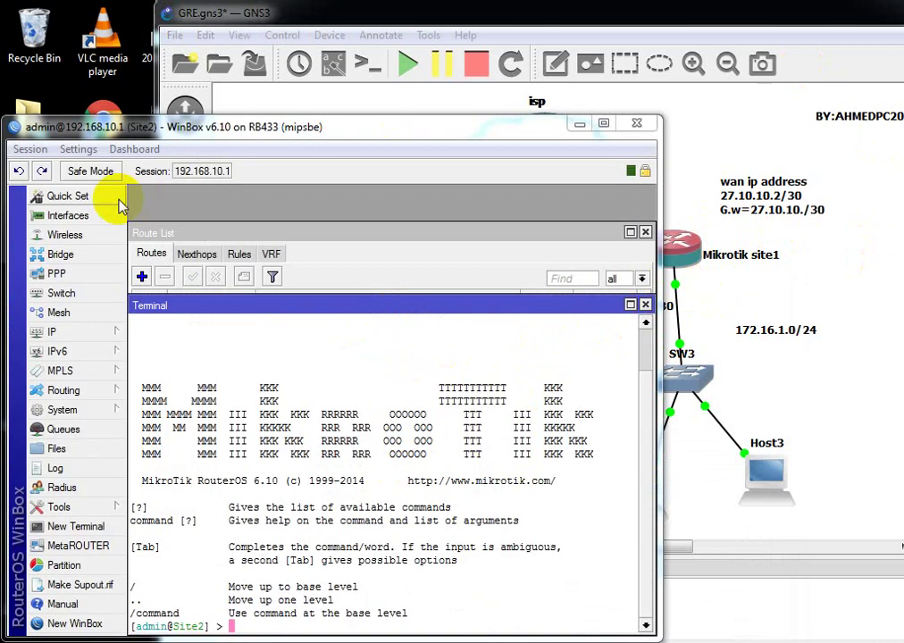
click(75, 219)
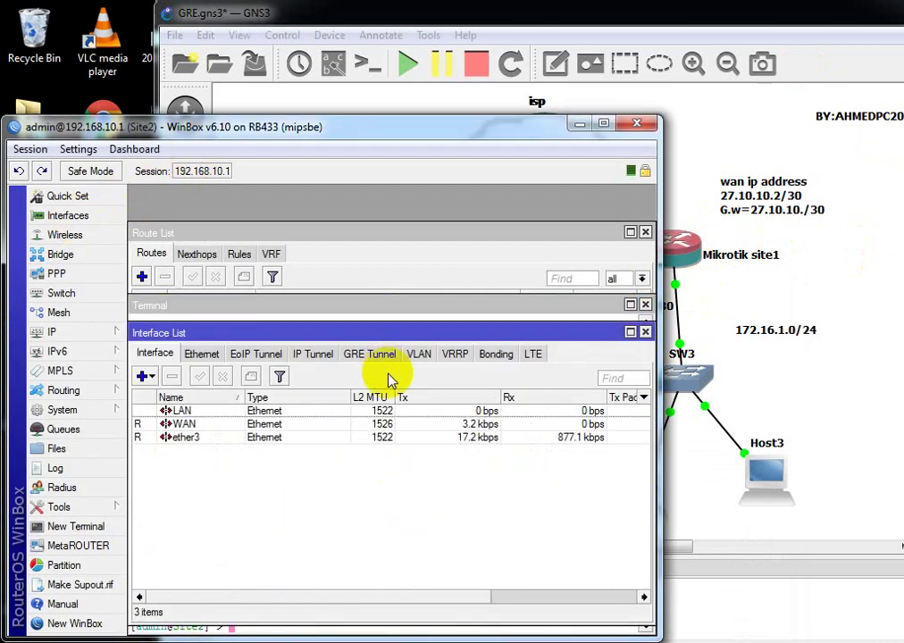
click(374, 363)
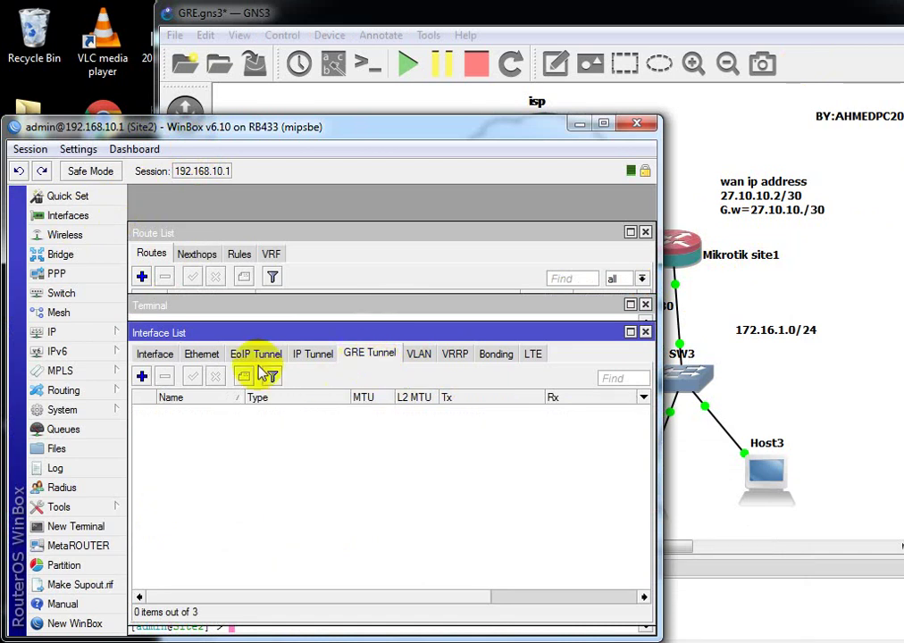
click(141, 376)
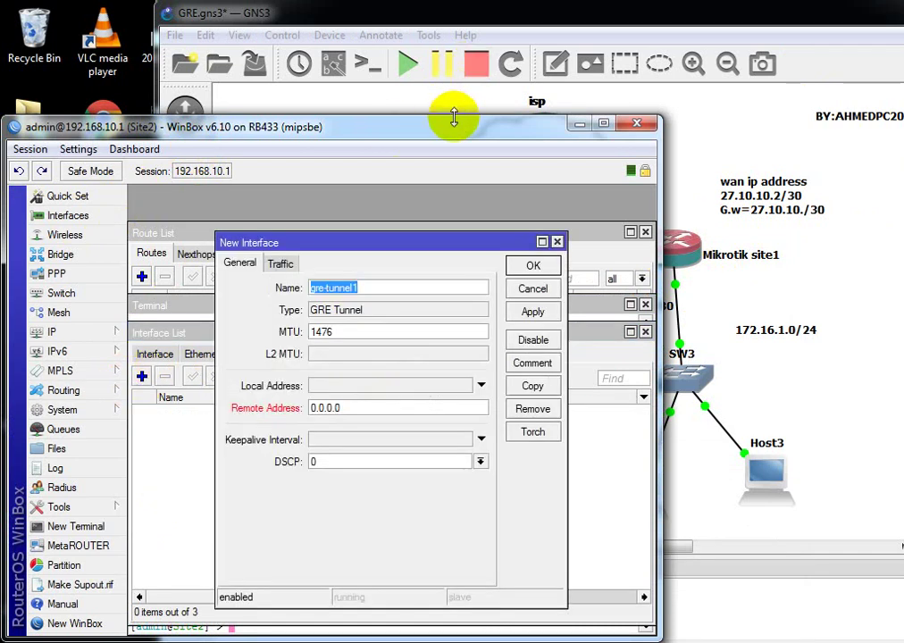
drag(457, 123, 353, 138)
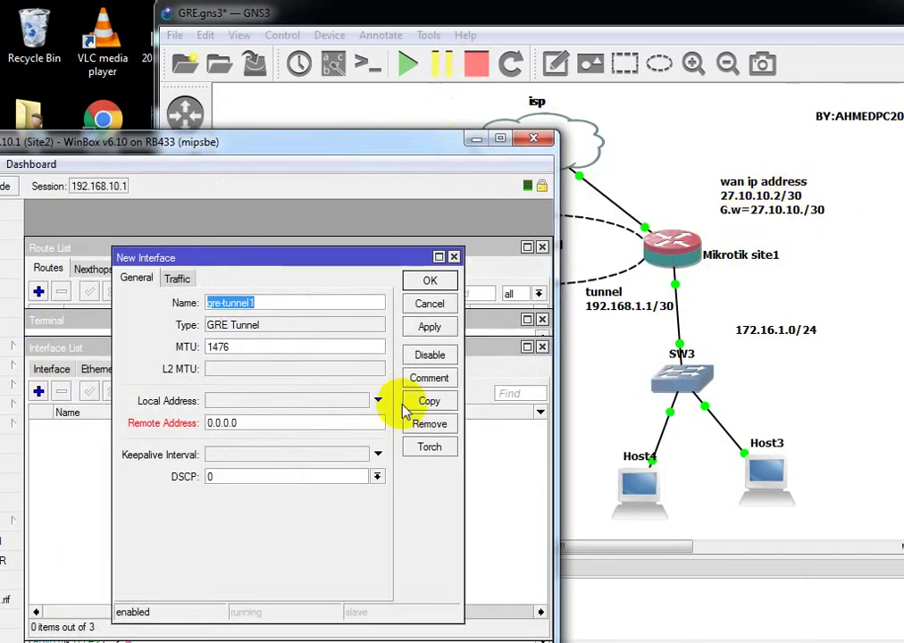
Set the GRE tunnel's remote address to Site1's WAN address 27.10.10.2 and save the interface
click(277, 422)
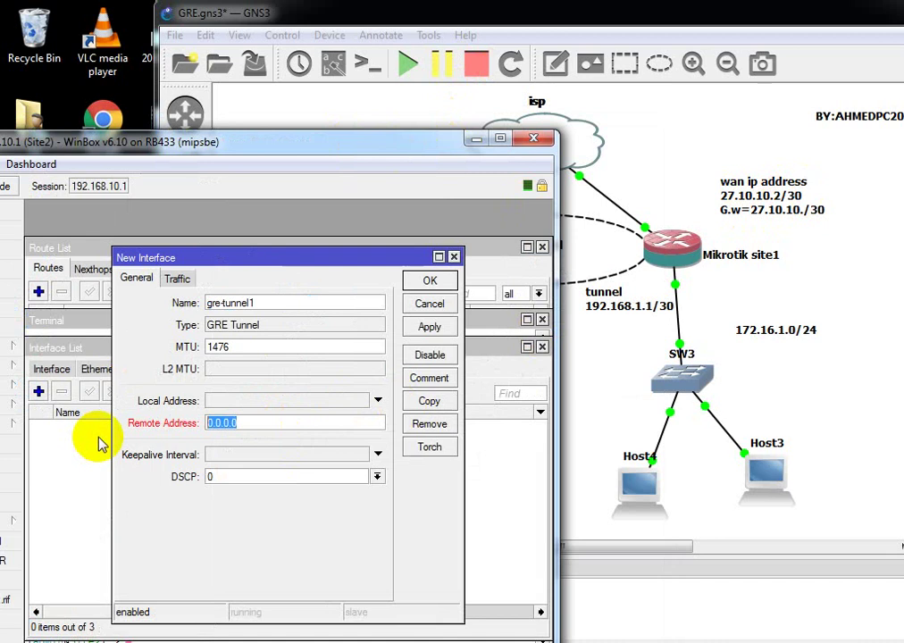
text(27.10)
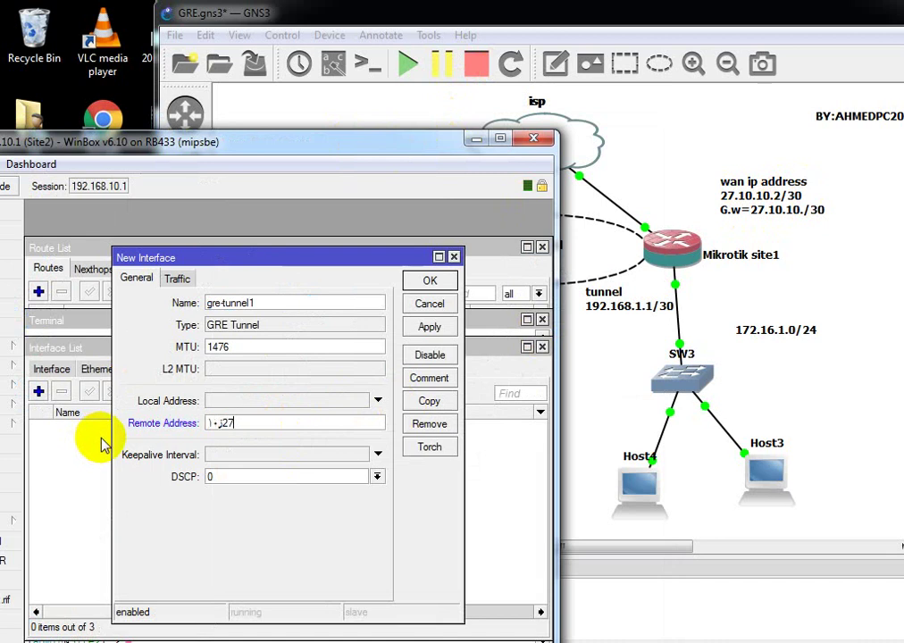
key(BackSpace)
key(BackSpace)
key(BackSpace)
key(BackSpace)
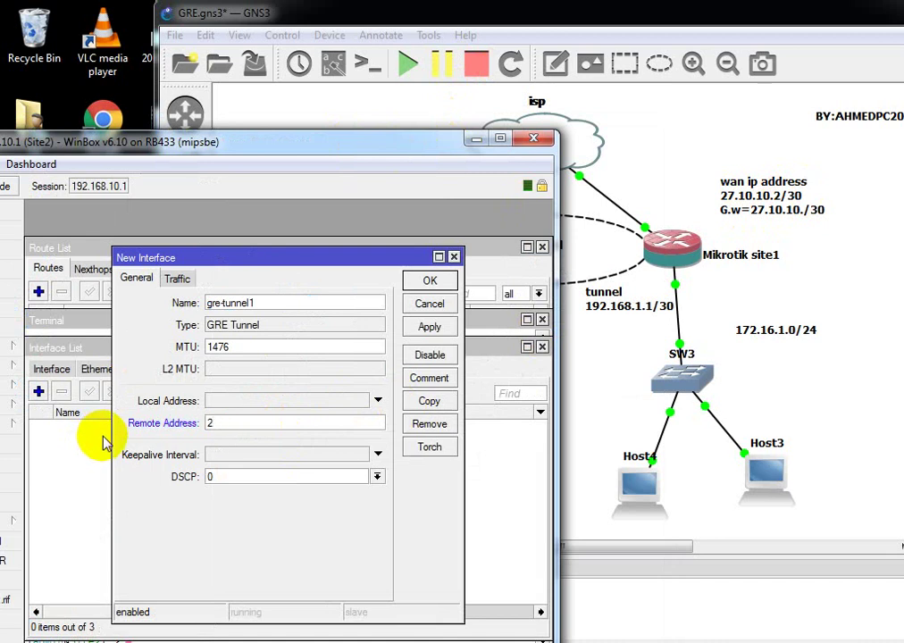
text(7.10)
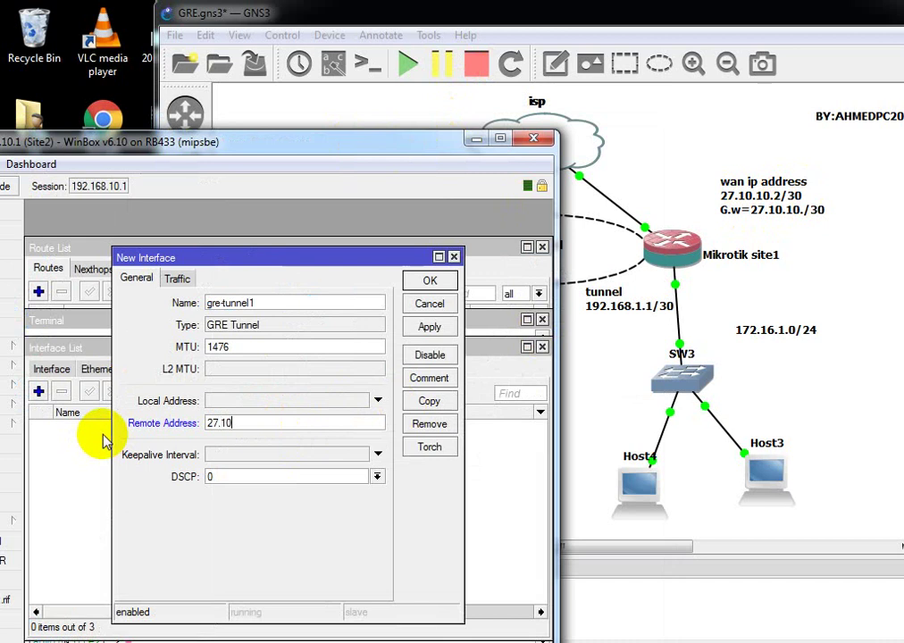
text(.10.2)
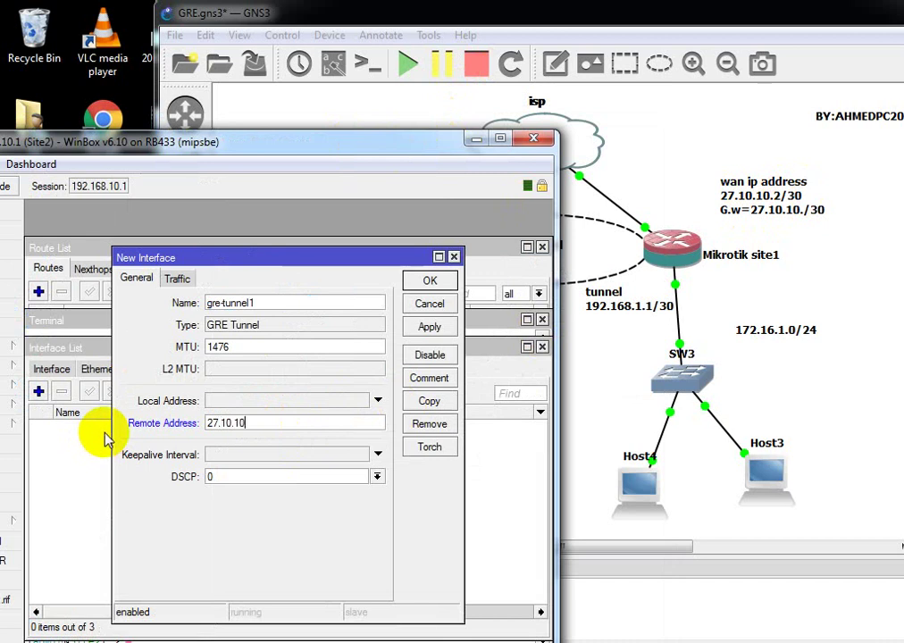
click(430, 328)
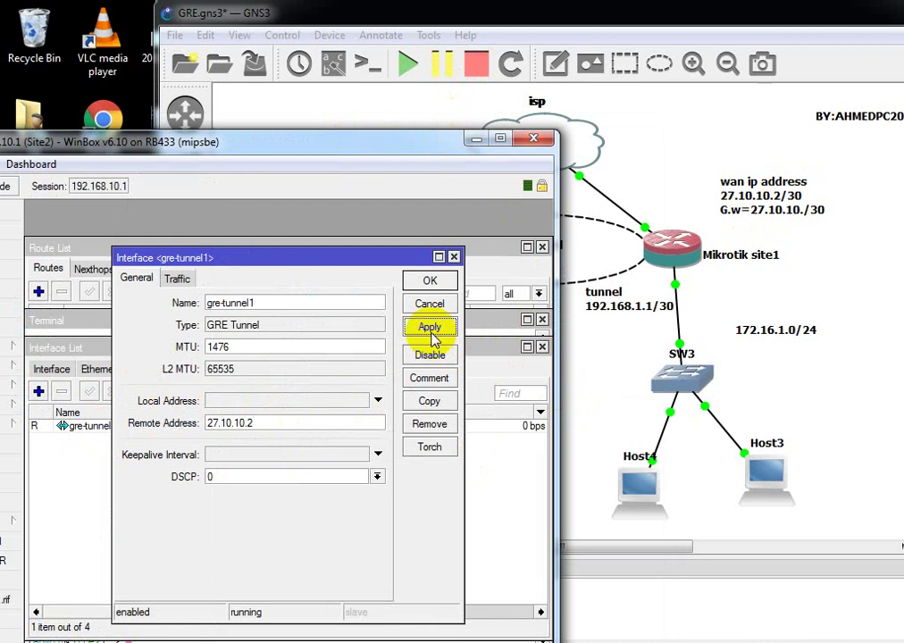
click(430, 280)
Open the Site2 router's IP address list and start a new address
drag(279, 148, 354, 148)
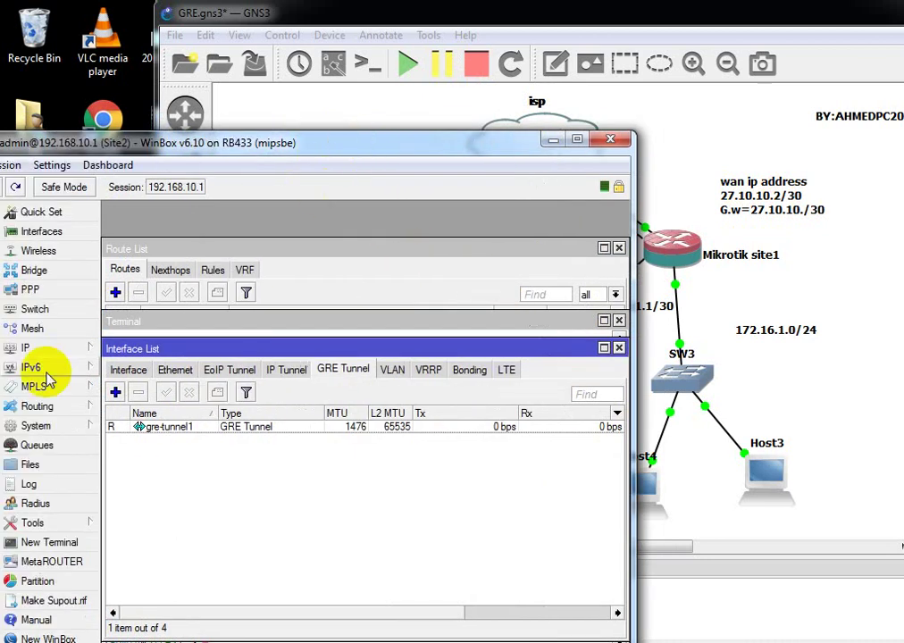
click(79, 348)
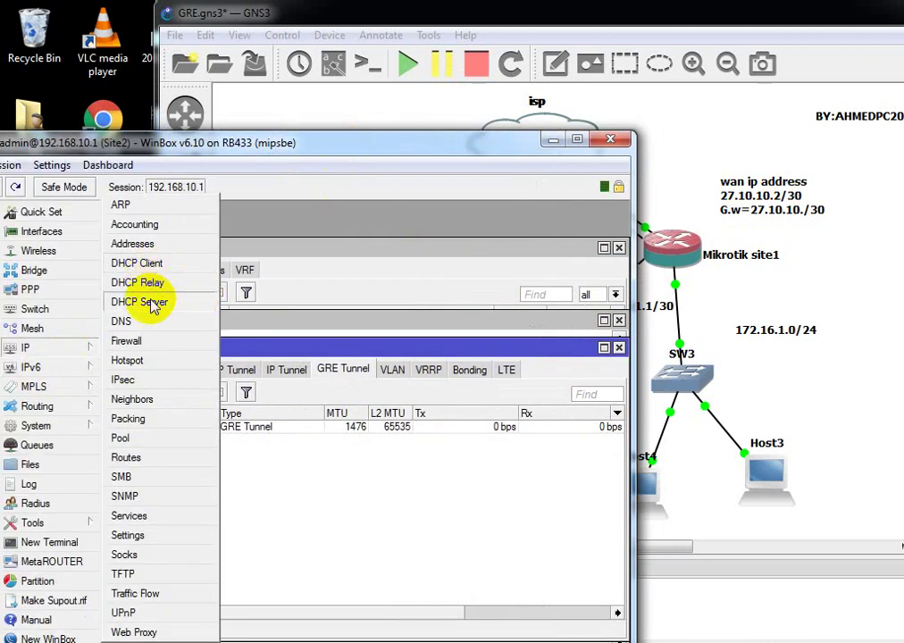
click(146, 244)
drag(279, 148, 329, 393)
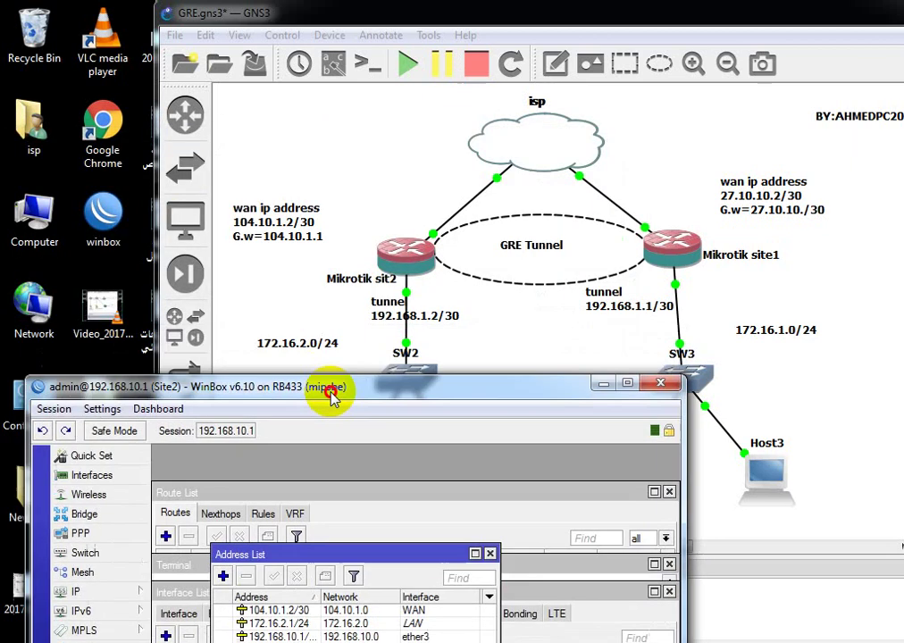
click(223, 576)
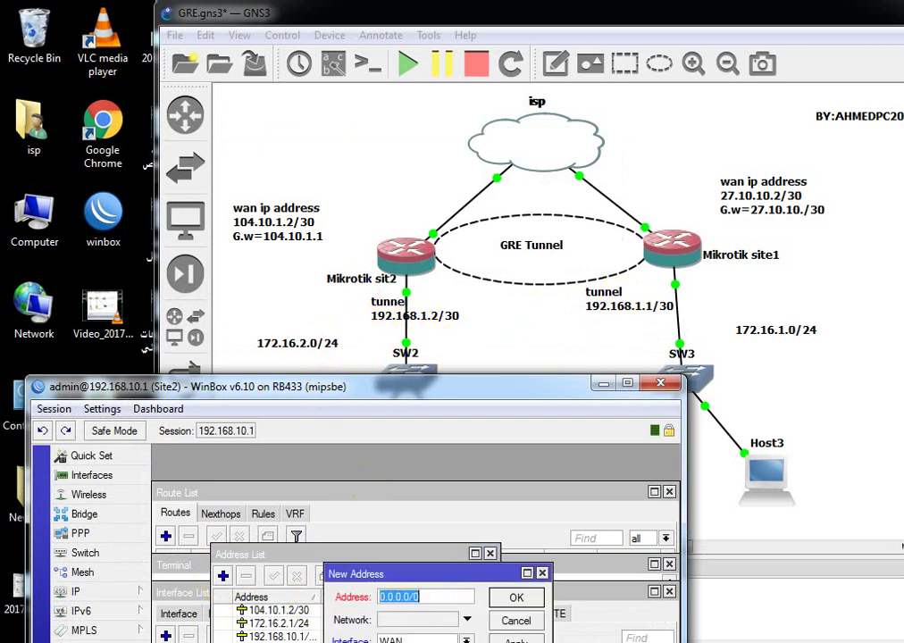
Assign the address 192.168.1.2/30 to Site2's gre-tunnel1 interface and save it
text(192.16)
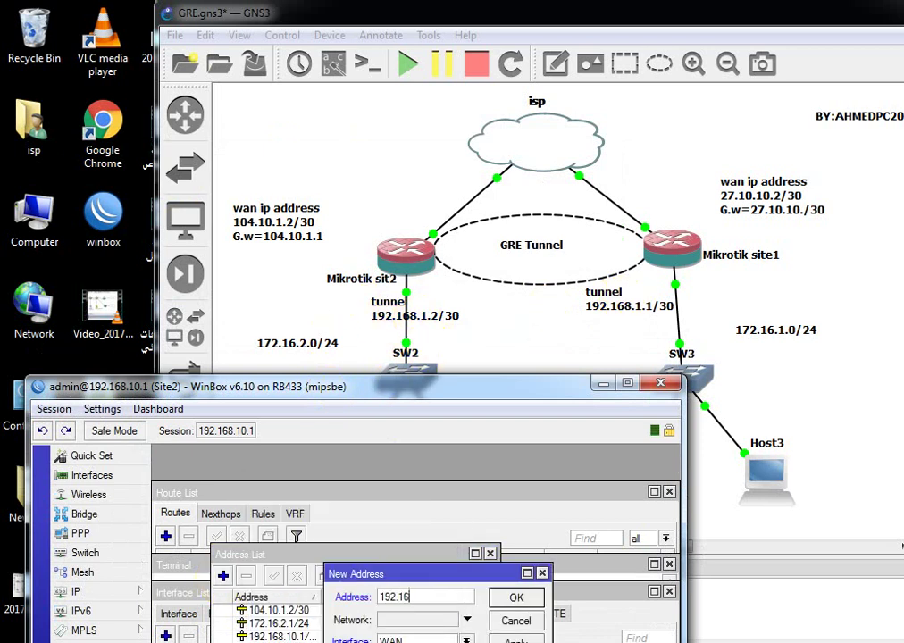
double_click(353, 389)
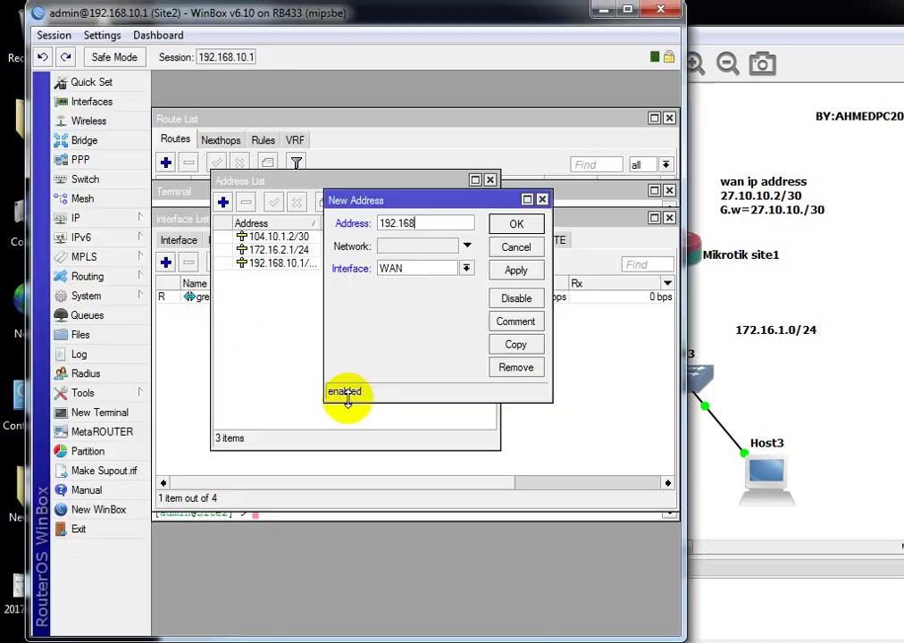
text(168.1)
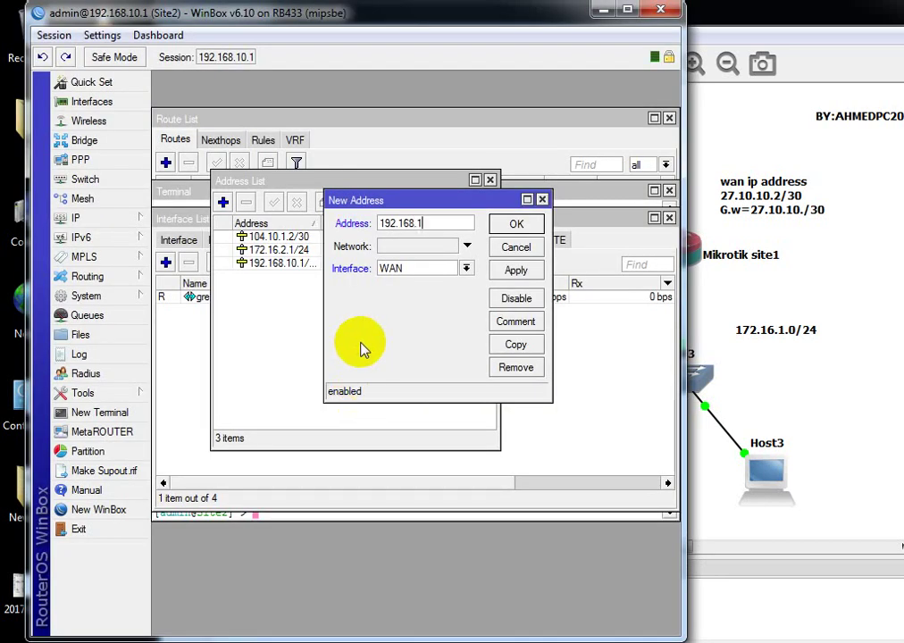
text(.2/30)
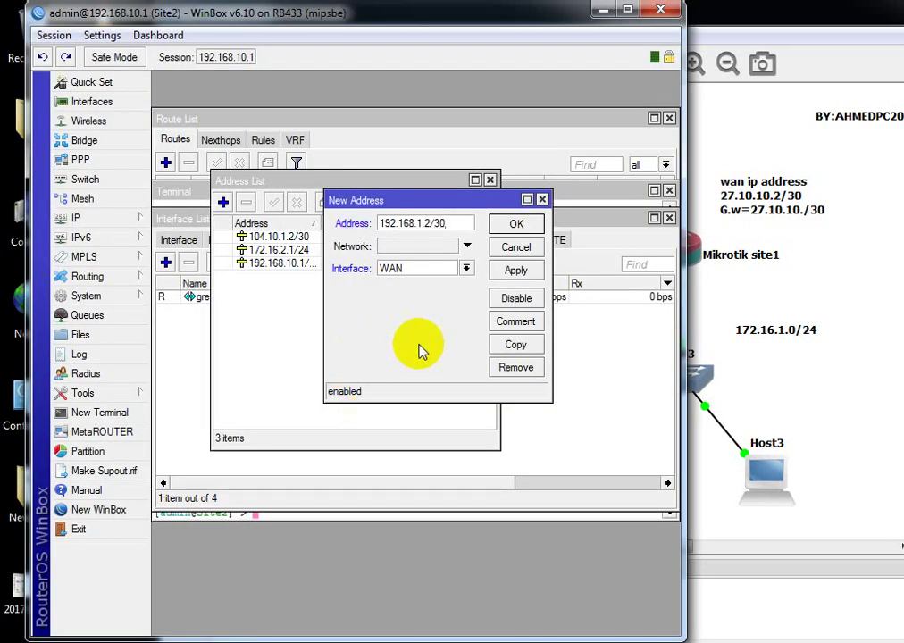
click(428, 268)
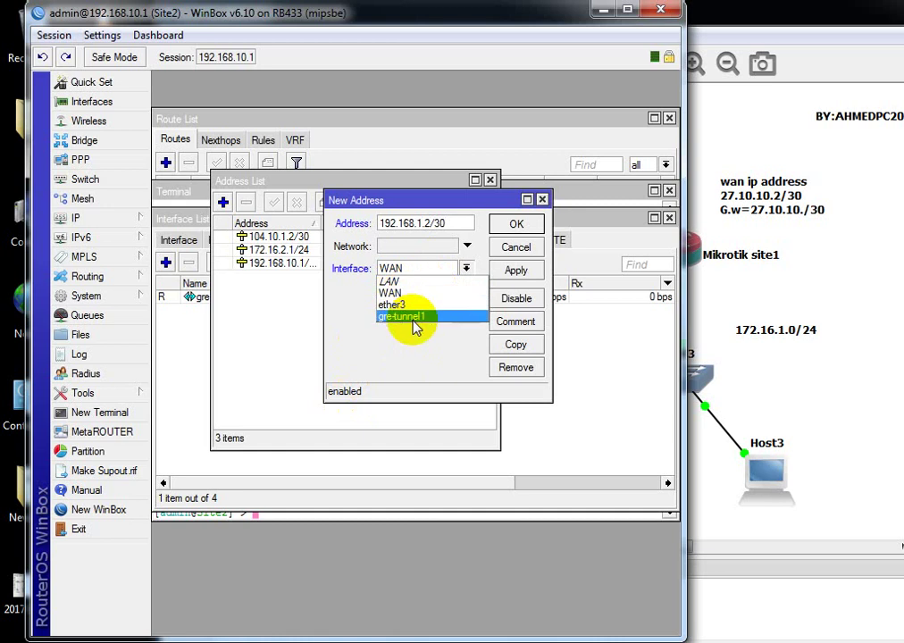
click(411, 316)
click(531, 224)
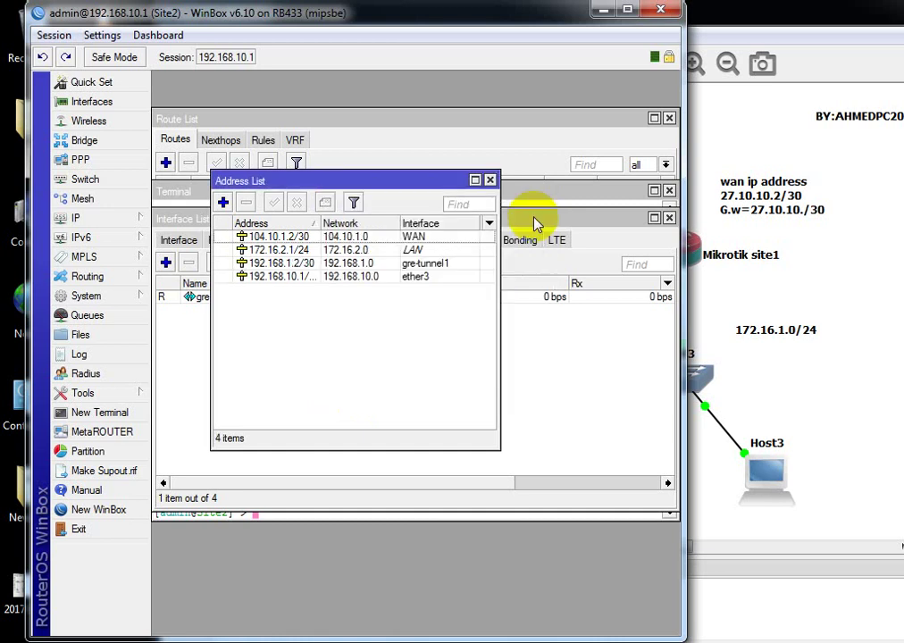
Open the Site2 router's route list and start a new route with a gateway entry
click(628, 10)
click(819, 10)
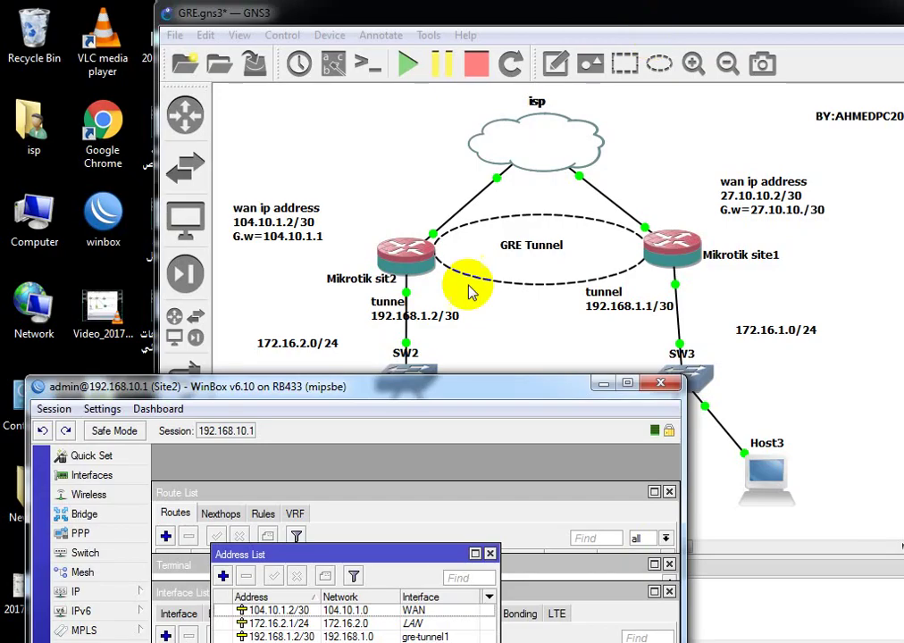
drag(343, 389, 312, 163)
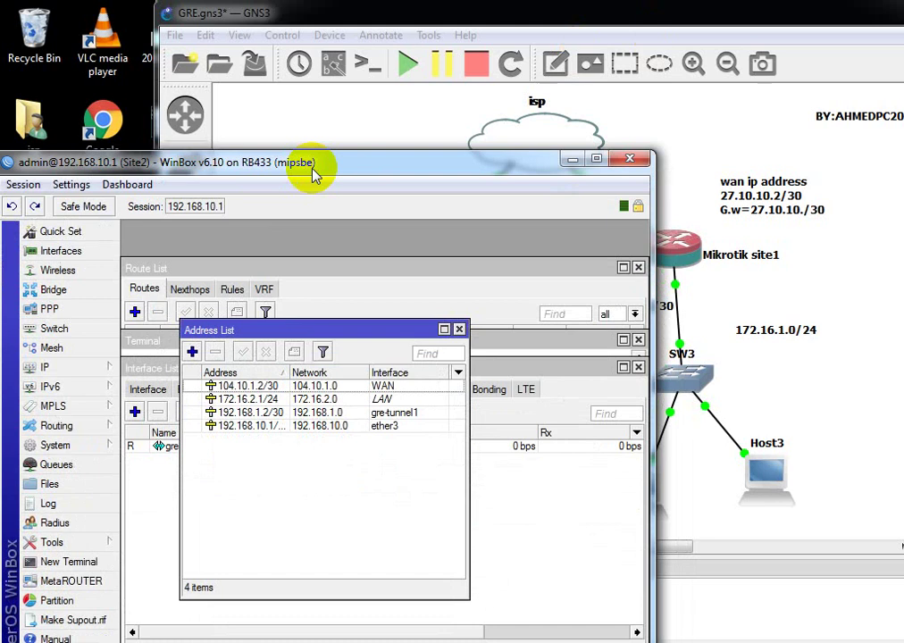
click(75, 369)
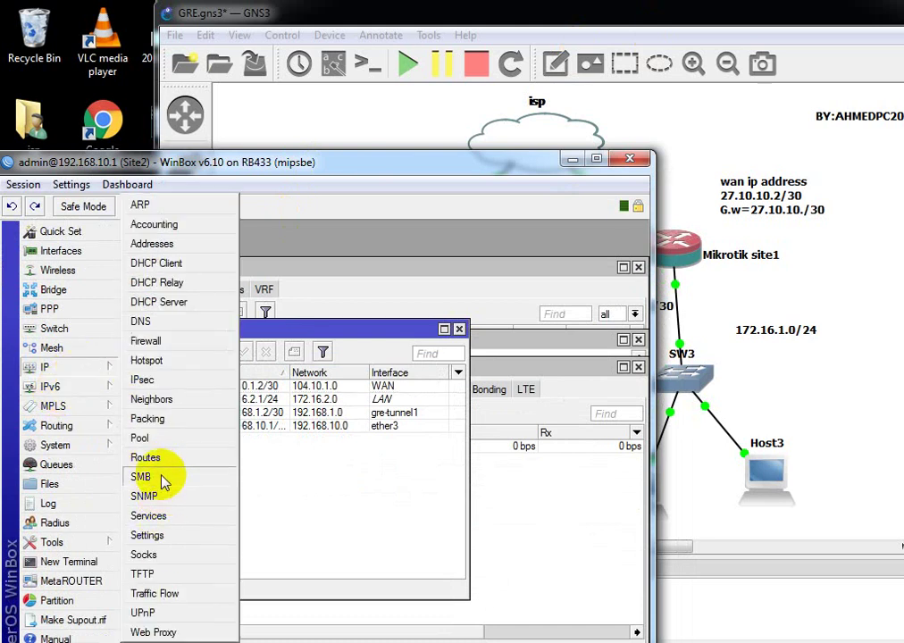
click(159, 459)
click(135, 312)
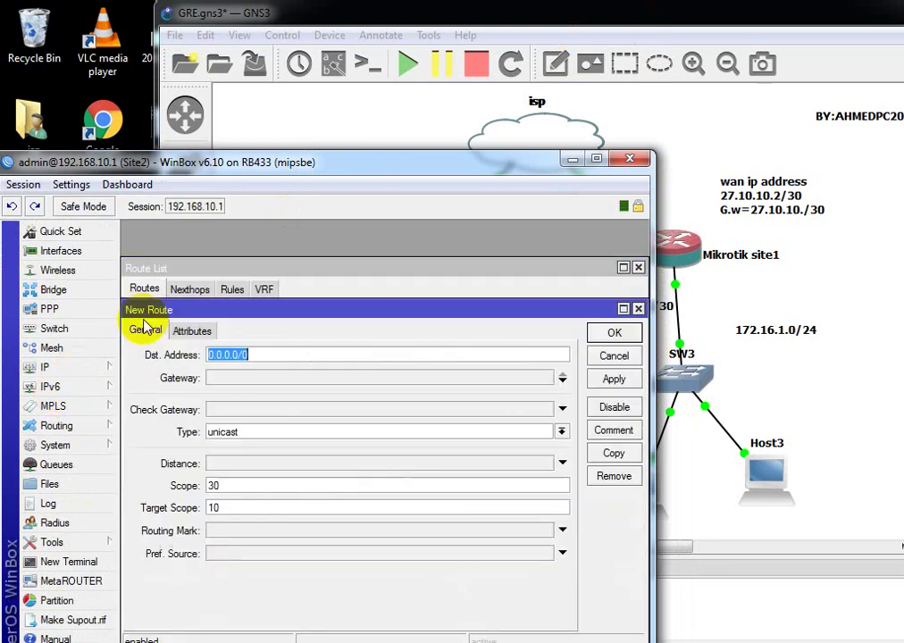
click(256, 378)
key(shift+Tab)
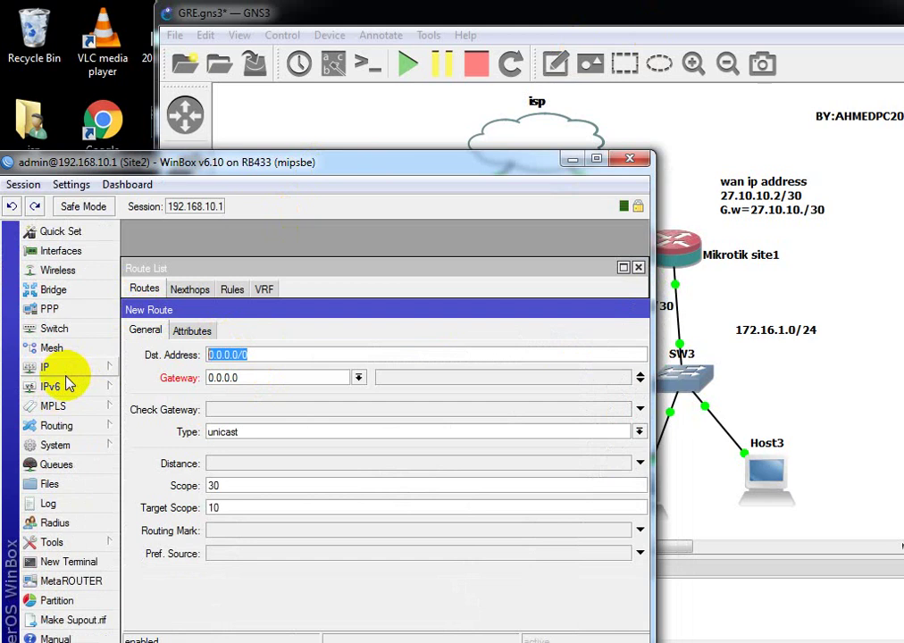
Add a static route on Site2 to 172.16.1.0/24 through gateway 192.168.1.1, save it and close the route list
text(172.16.1)
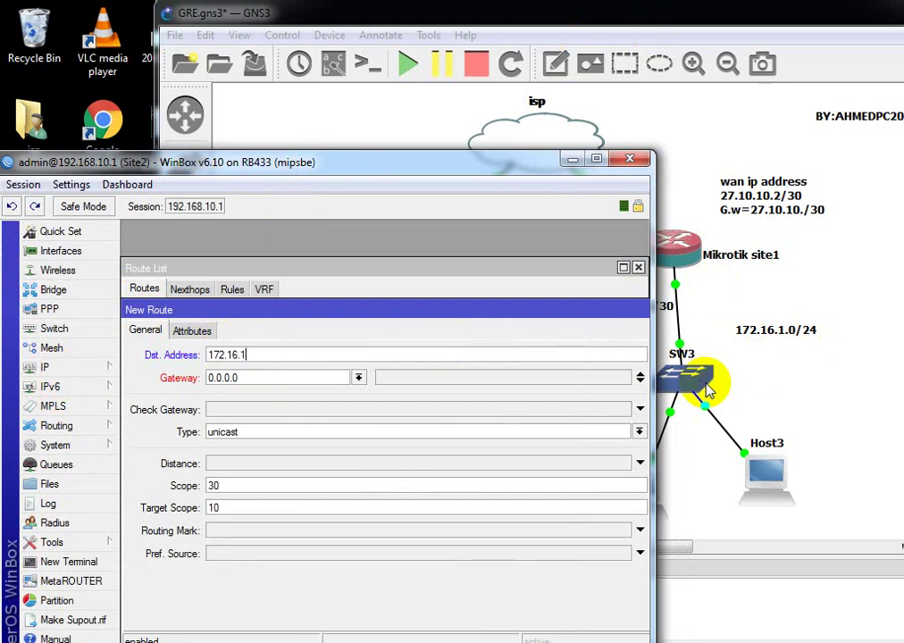
text(0/24)
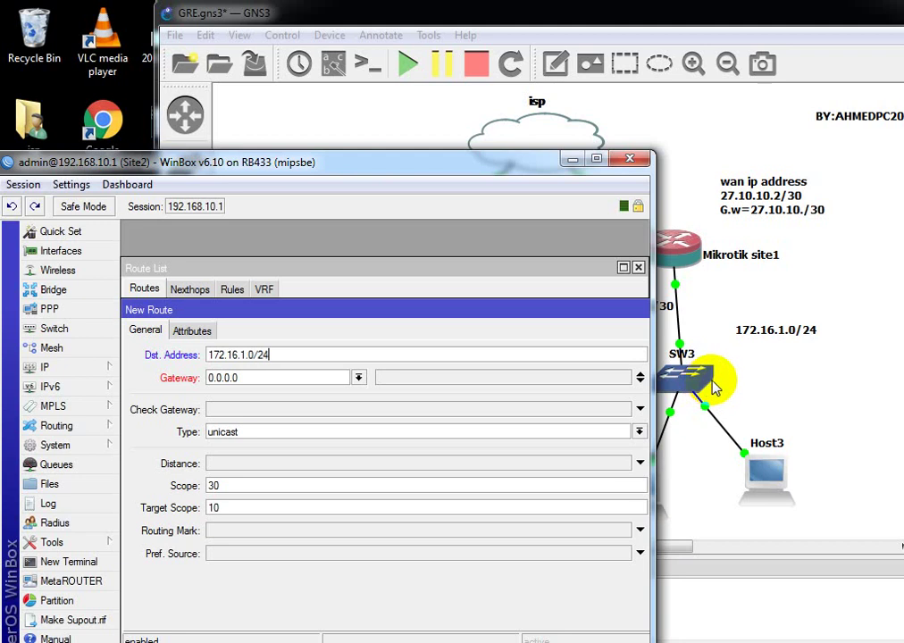
double_click(276, 380)
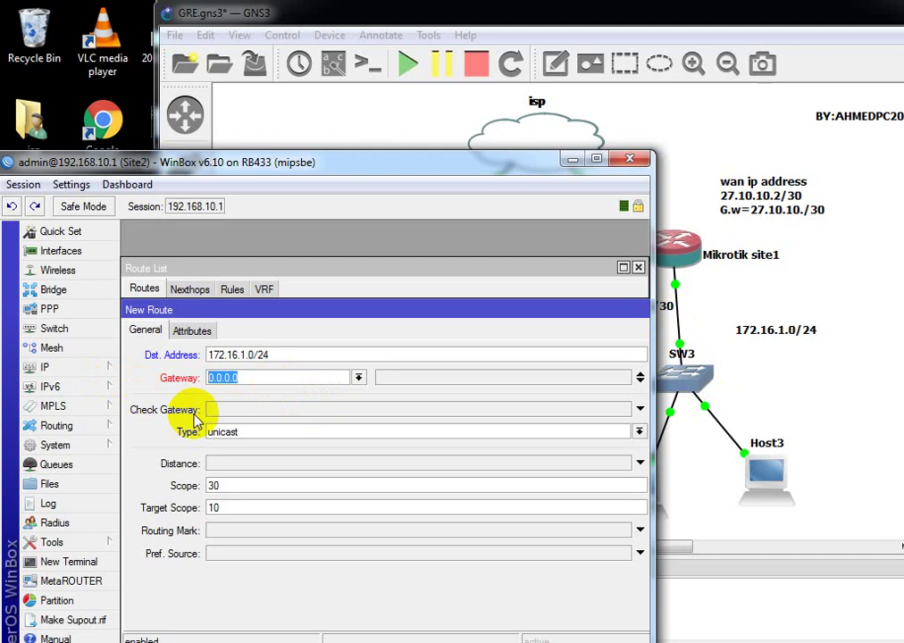
text(192.168.1.1)
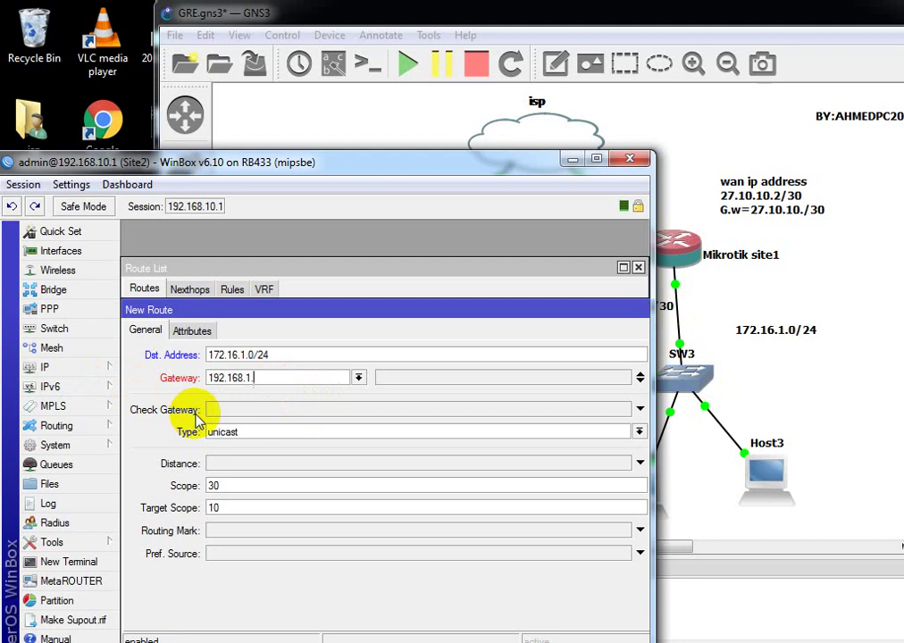
click(596, 159)
click(679, 226)
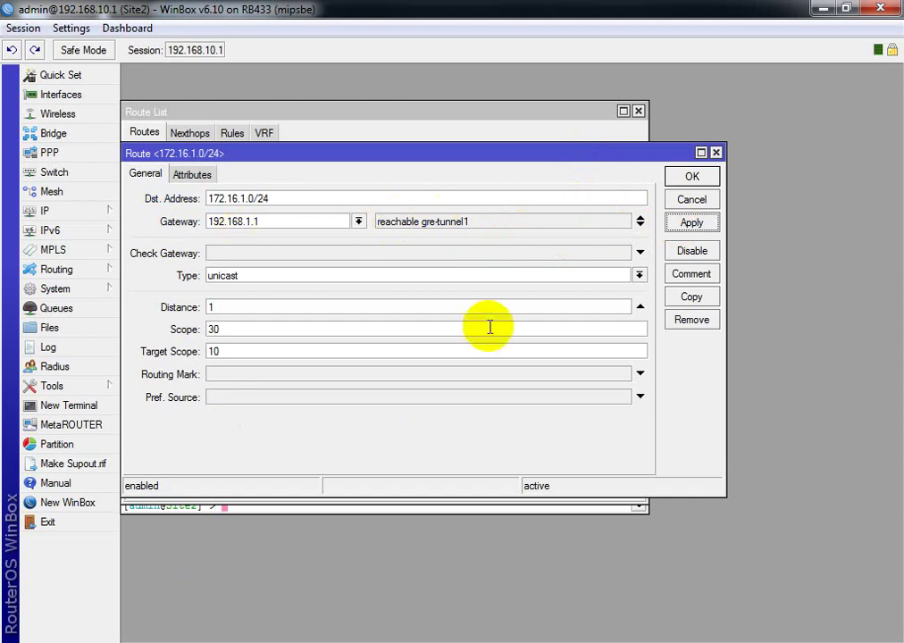
click(690, 178)
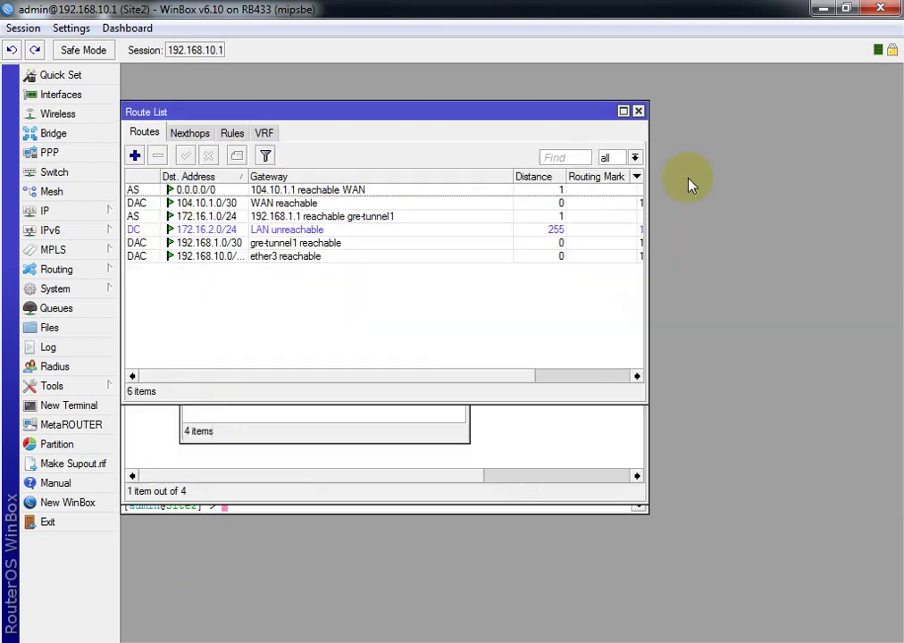
click(638, 111)
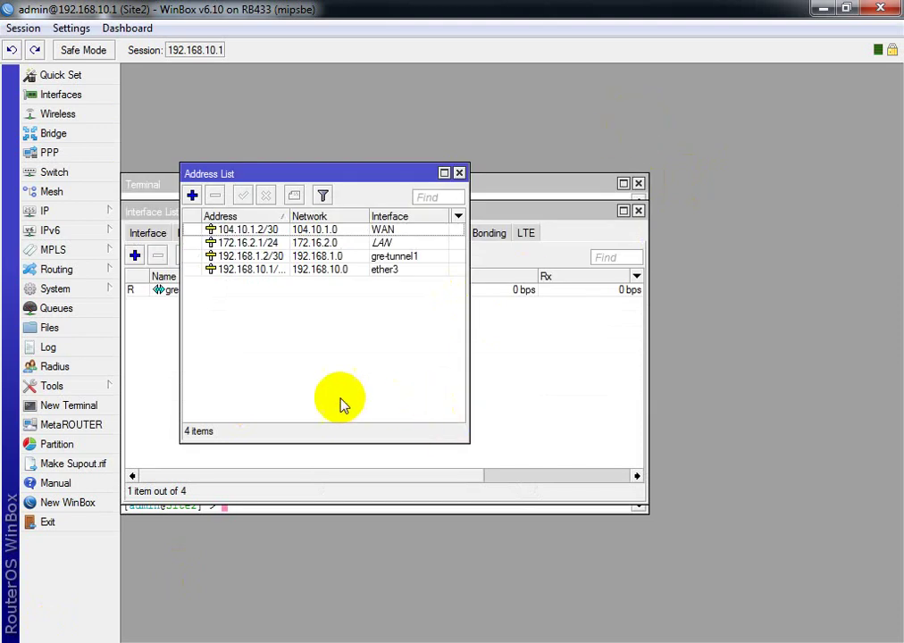
Switch to the Site1 router's WinBox session and ping Site2's WAN address 104.10.1.2 from a new terminal, stopping after a few replies
click(846, 8)
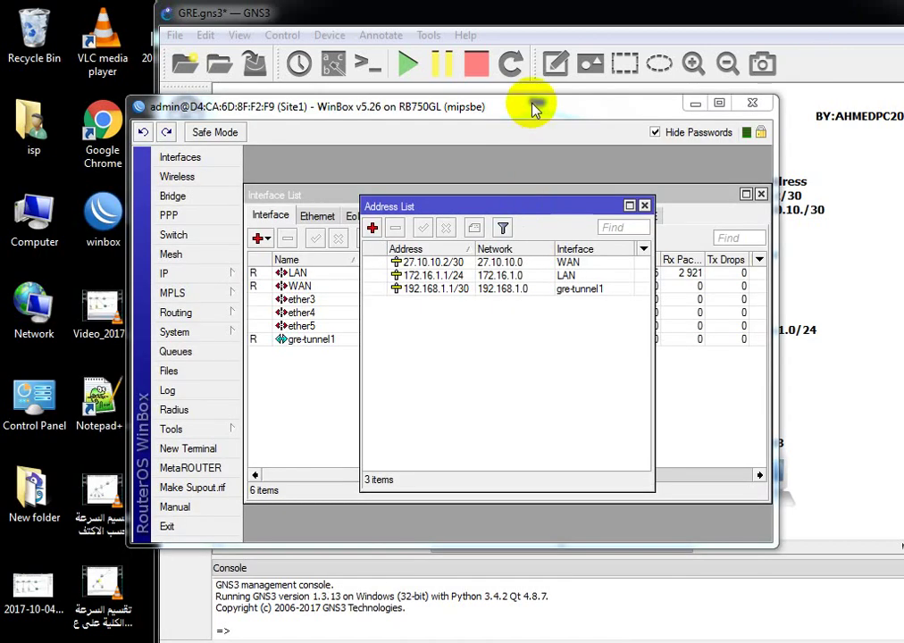
drag(531, 106, 677, 256)
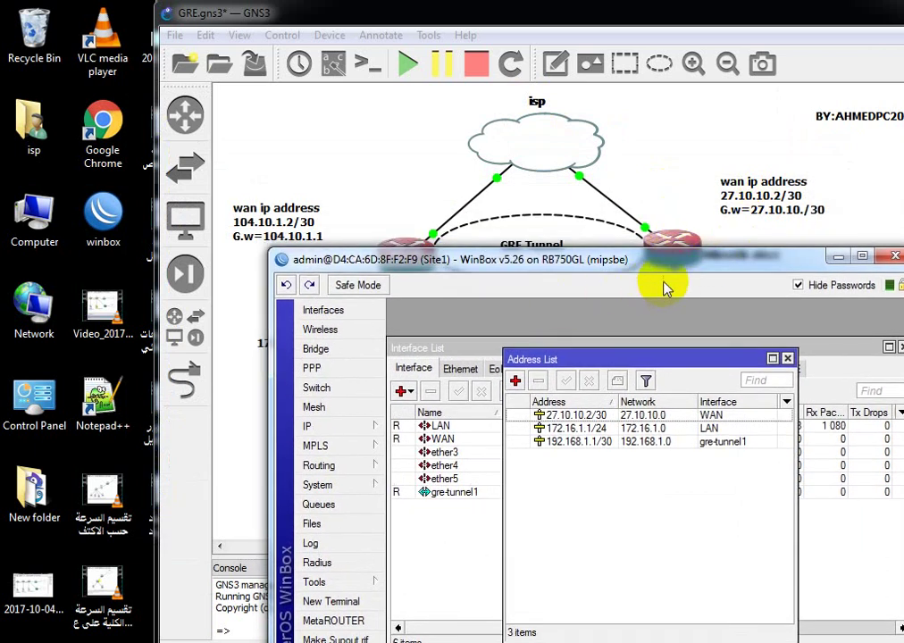
click(331, 602)
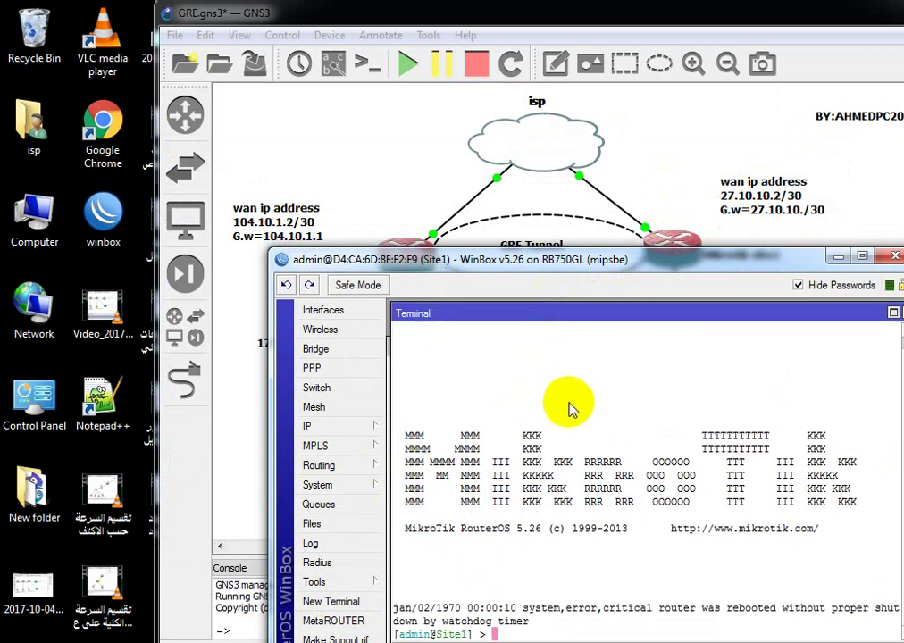
text(pin)
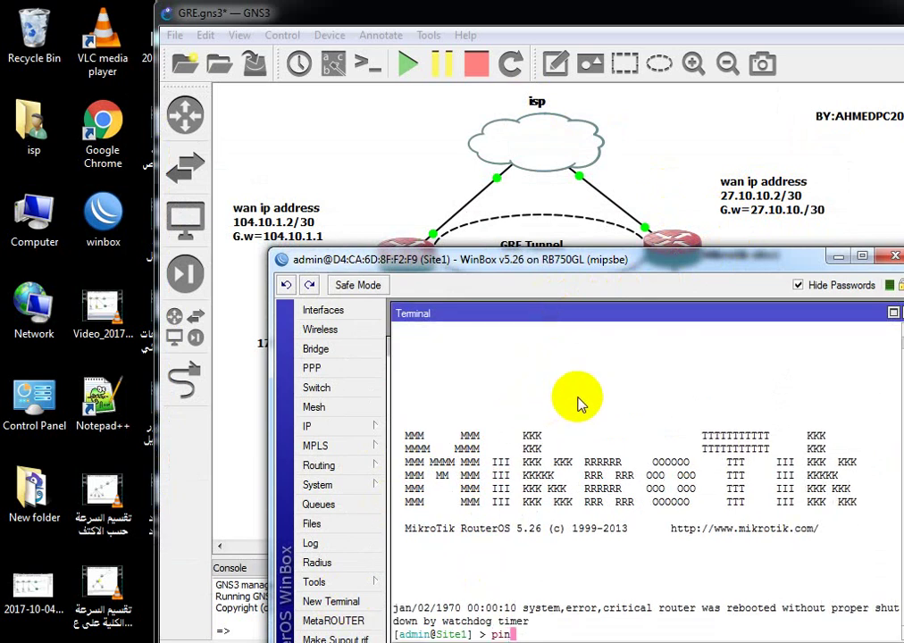
text(g 104.10.)
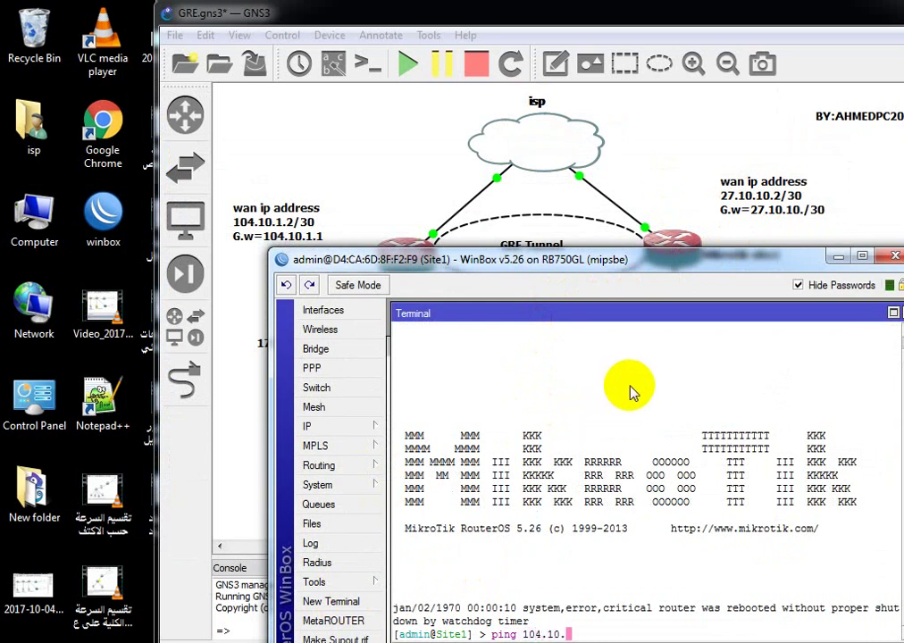
text(1.2)
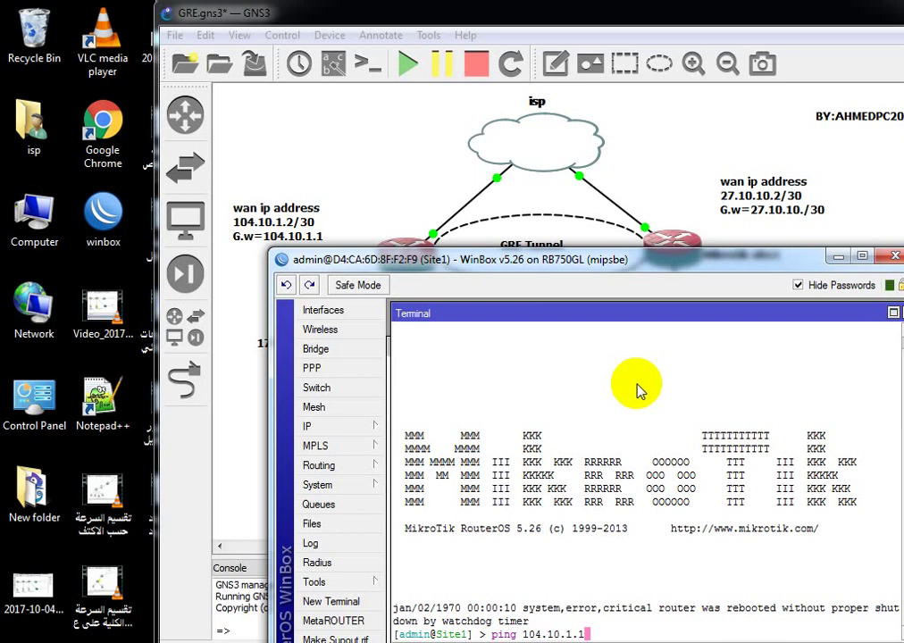
key(Return)
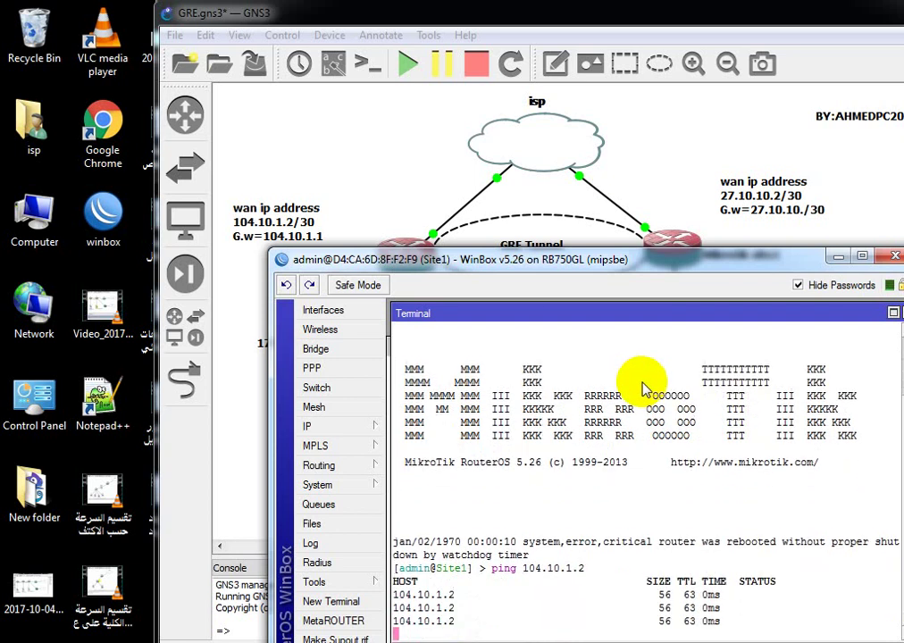
key(ctrl+c)
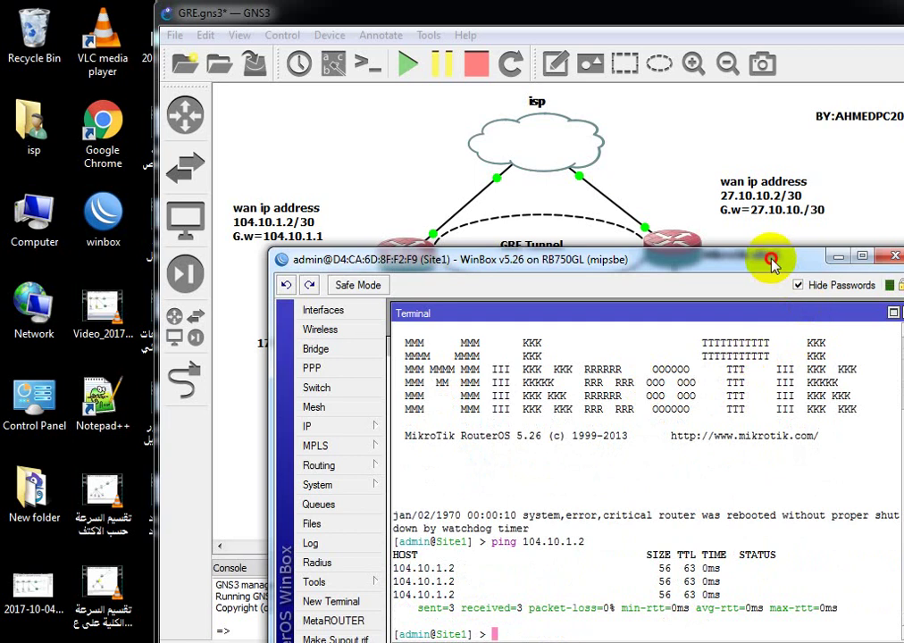
Dismiss the router disconnection error and close the Site1 router's WinBox session
drag(769, 257, 808, 516)
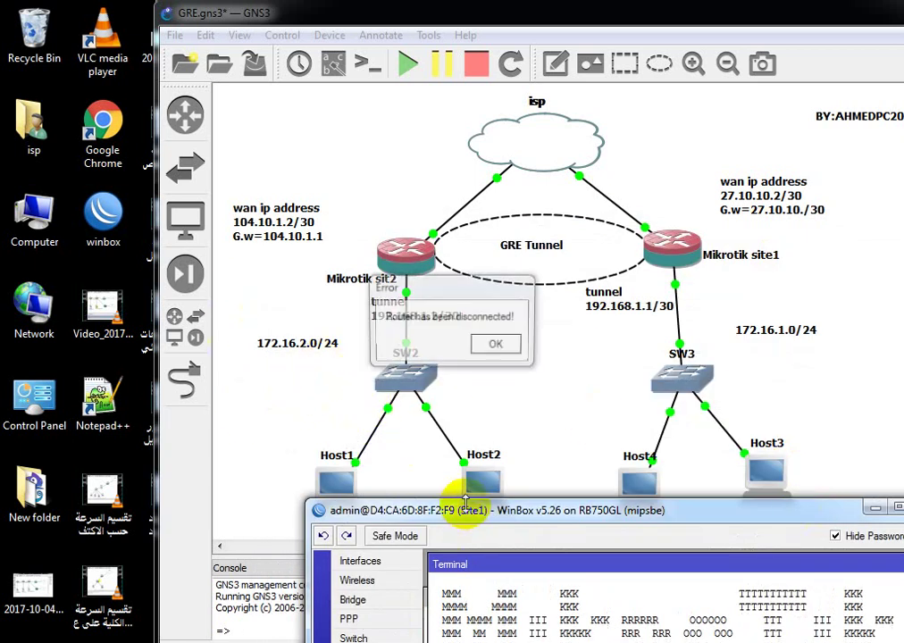
click(502, 347)
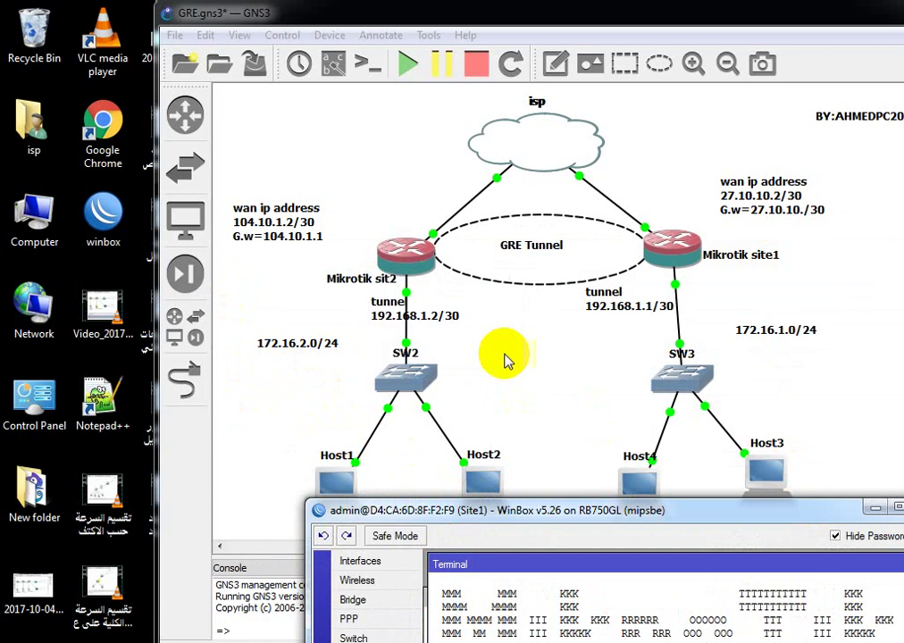
drag(490, 517, 378, 243)
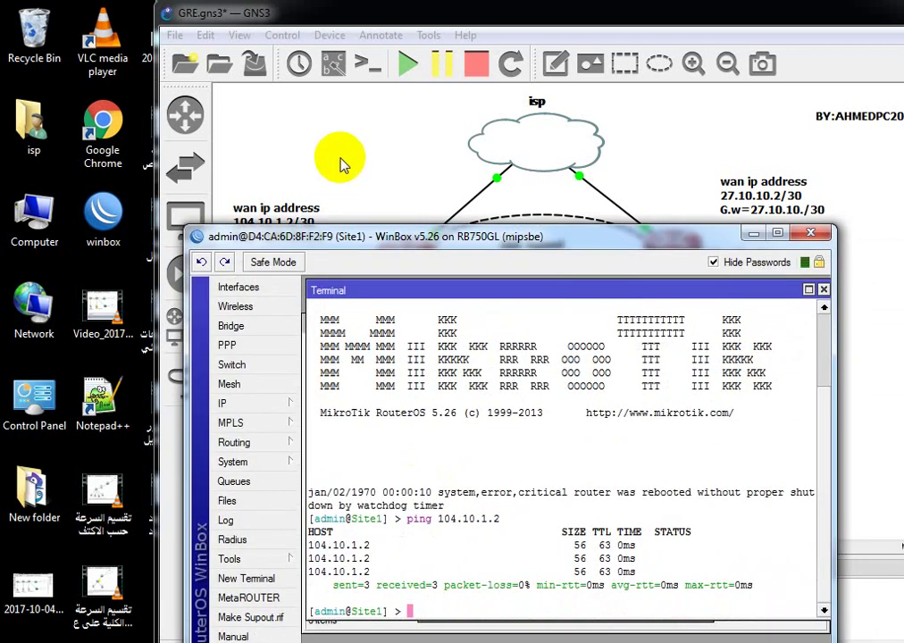
drag(505, 249, 479, 150)
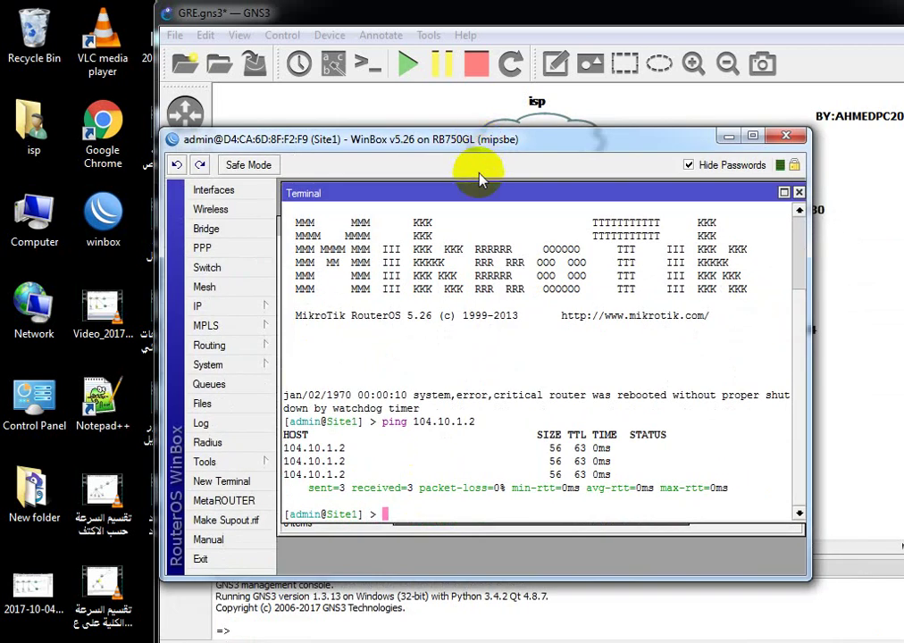
click(780, 139)
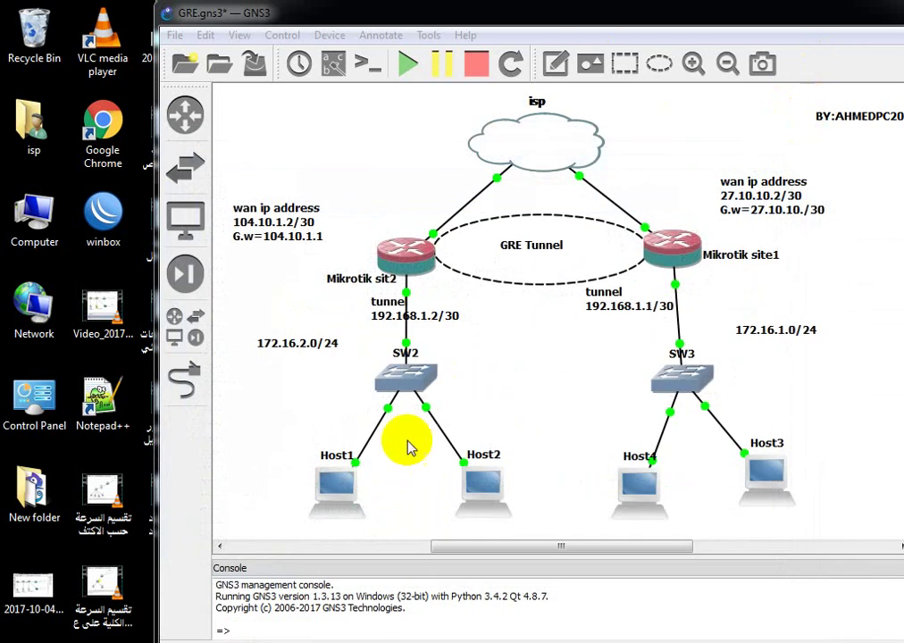
Minimize the GNS3 topology window and reconnect to the Site1 router from the WinBox login window
drag(858, 30, 695, 32)
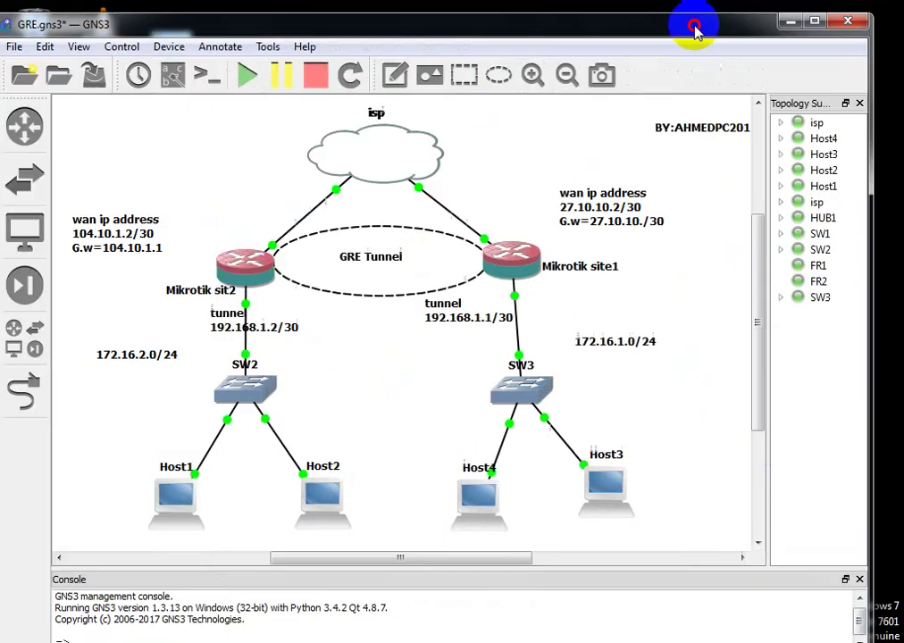
click(790, 20)
double_click(127, 237)
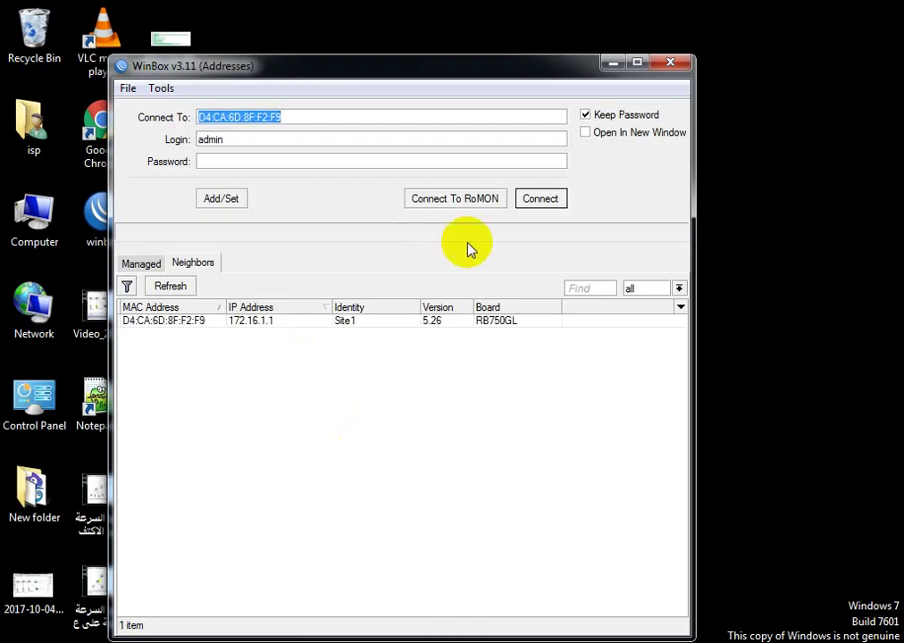
click(539, 198)
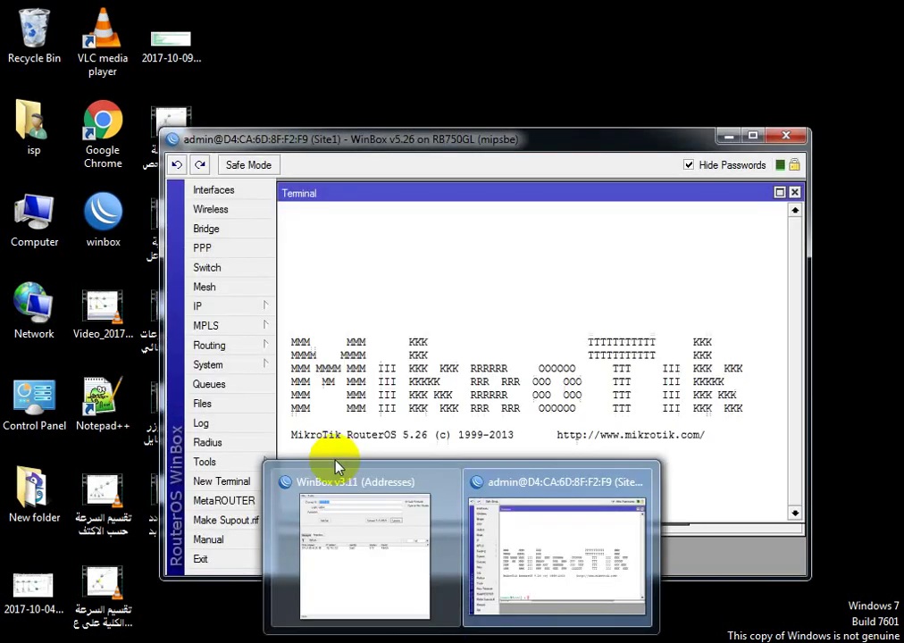
Set the Site1 router's DNS server to 8.8.8.8 and save the DNS settings
click(250, 295)
click(252, 308)
click(299, 341)
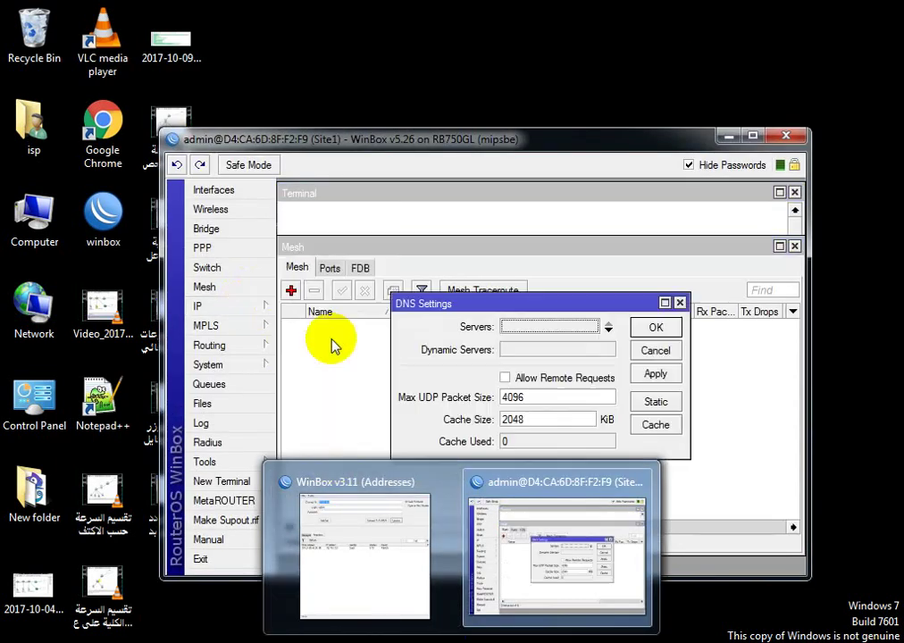
click(533, 327)
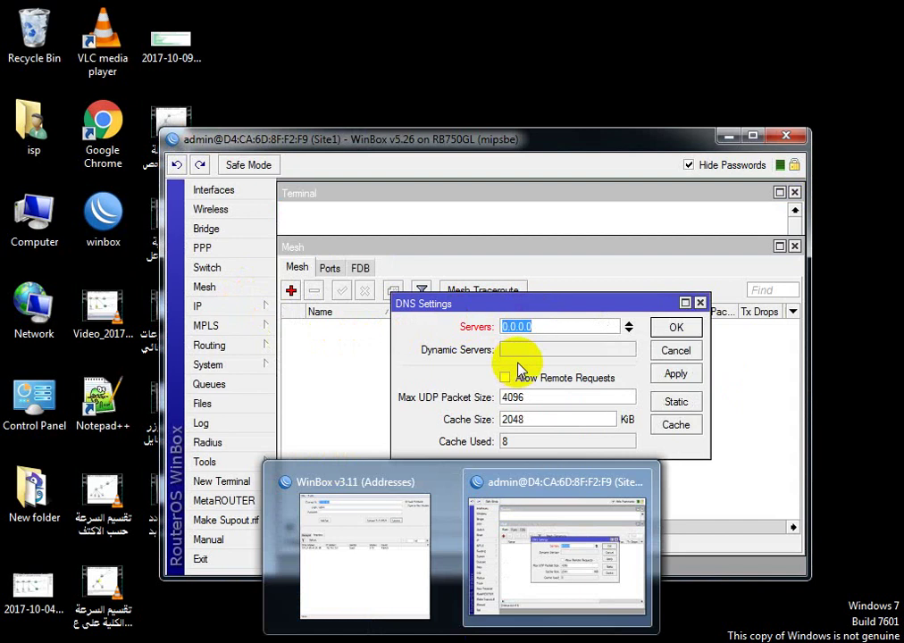
text(8.8)
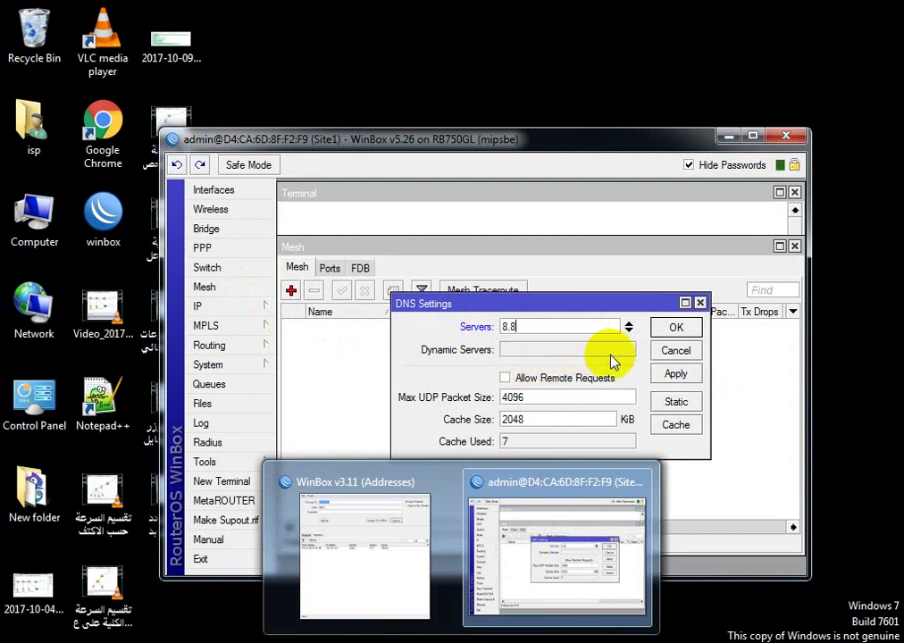
text(.8.8)
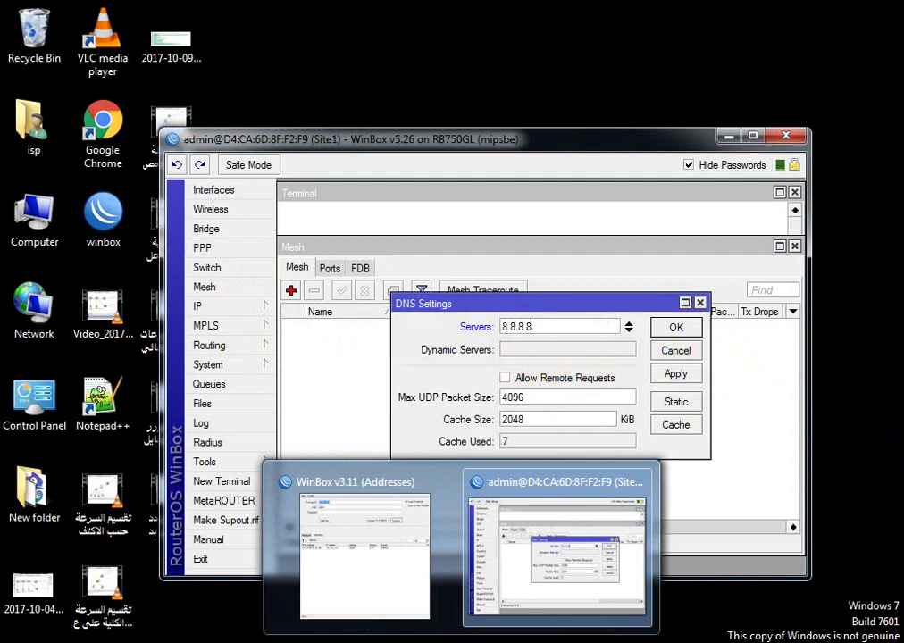
click(679, 328)
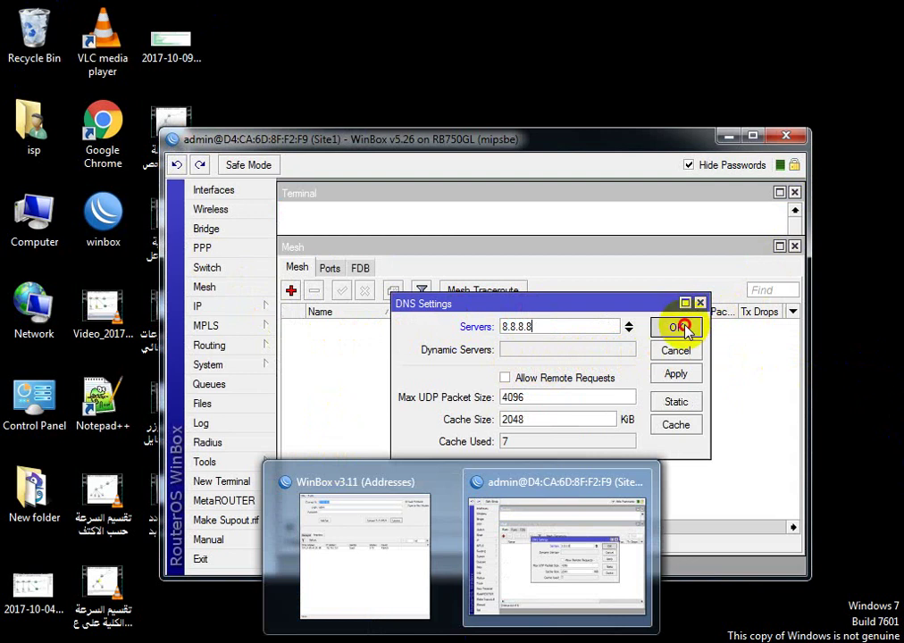
Maximize the Site1 session and start a new firewall NAT rule in the srcnat chain with the masquerade action
click(752, 136)
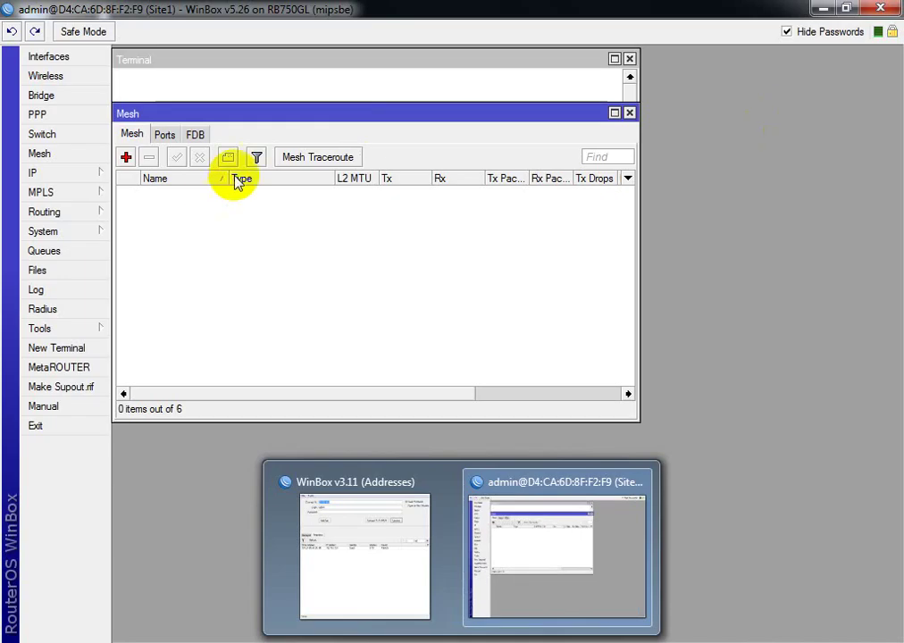
click(88, 172)
click(156, 309)
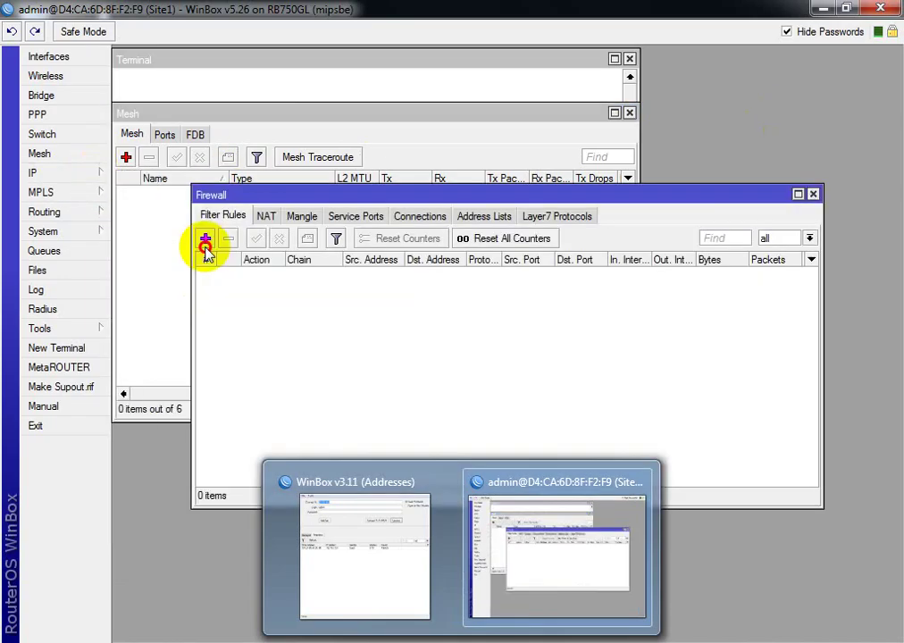
click(265, 216)
click(205, 238)
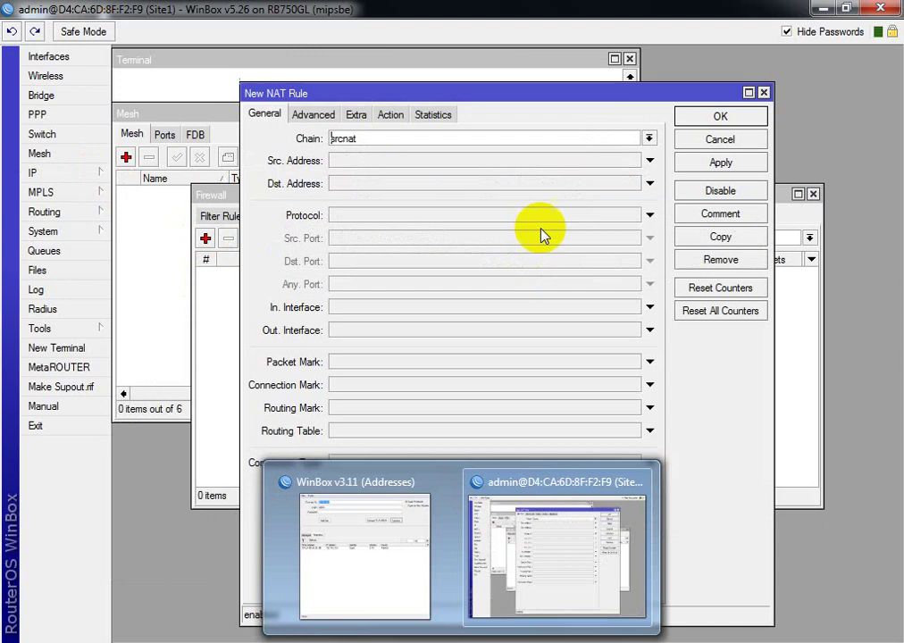
click(391, 115)
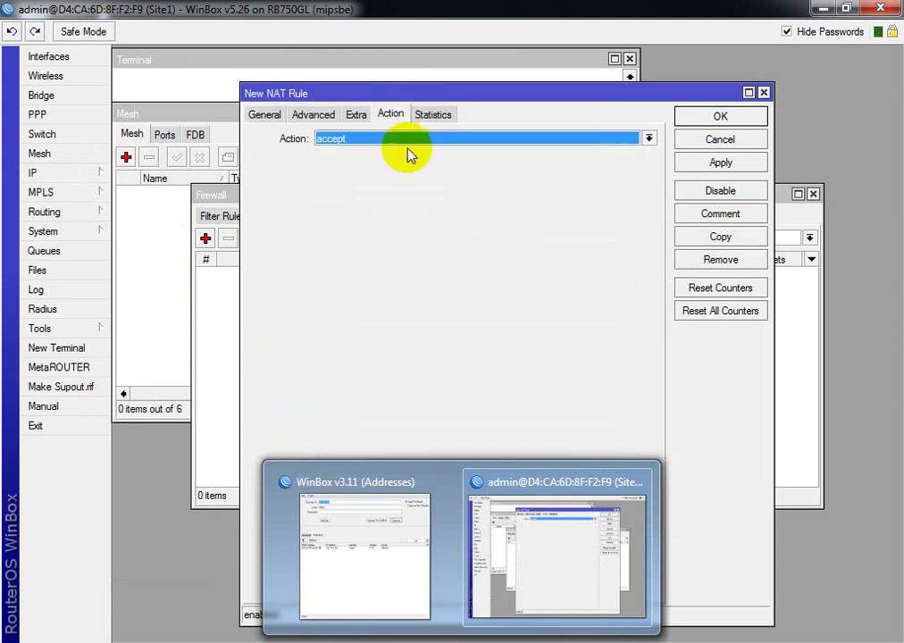
click(409, 141)
click(373, 178)
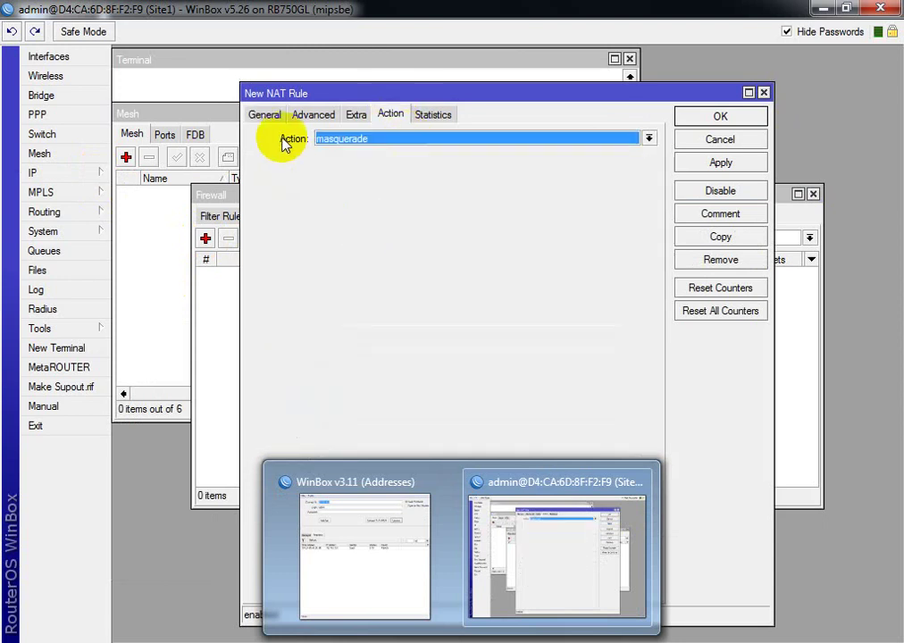
Set the masquerade NAT rule's outgoing interface to LAN and save the rule
click(263, 115)
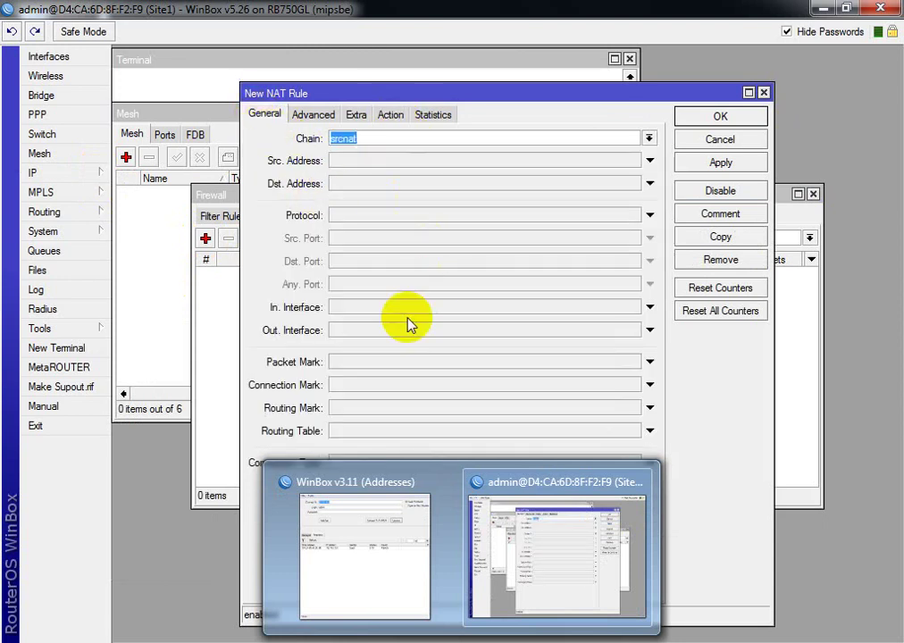
click(377, 330)
click(380, 329)
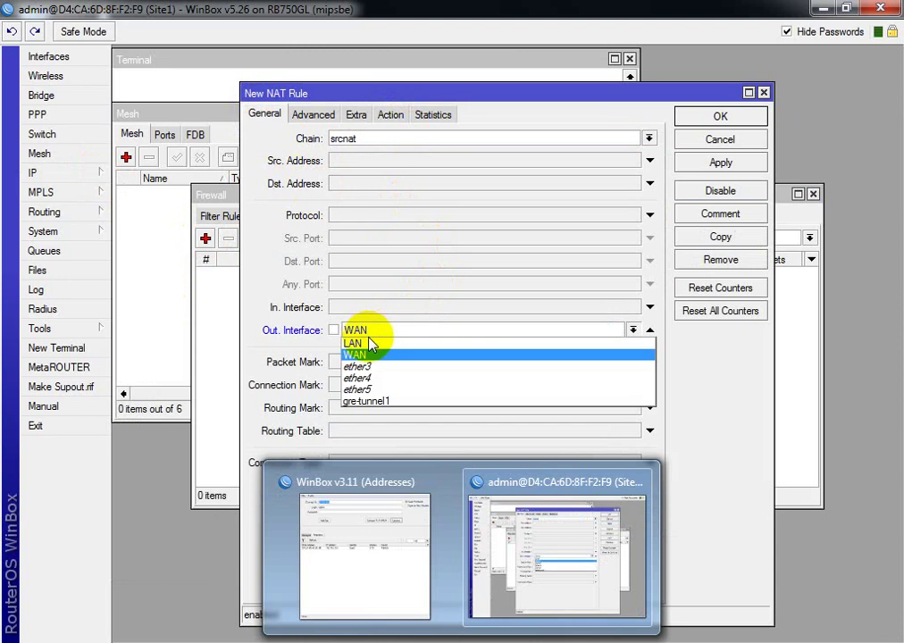
click(357, 343)
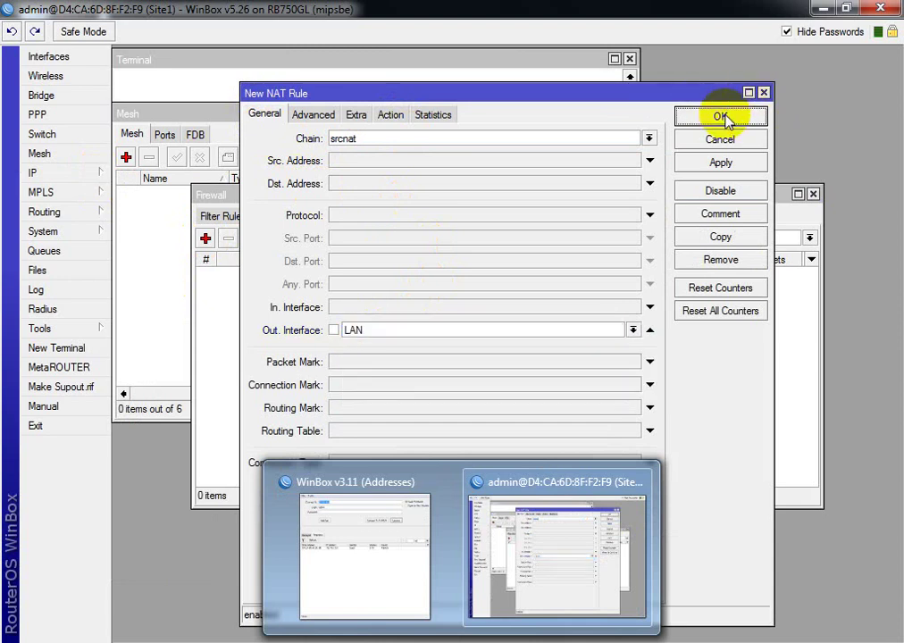
click(722, 117)
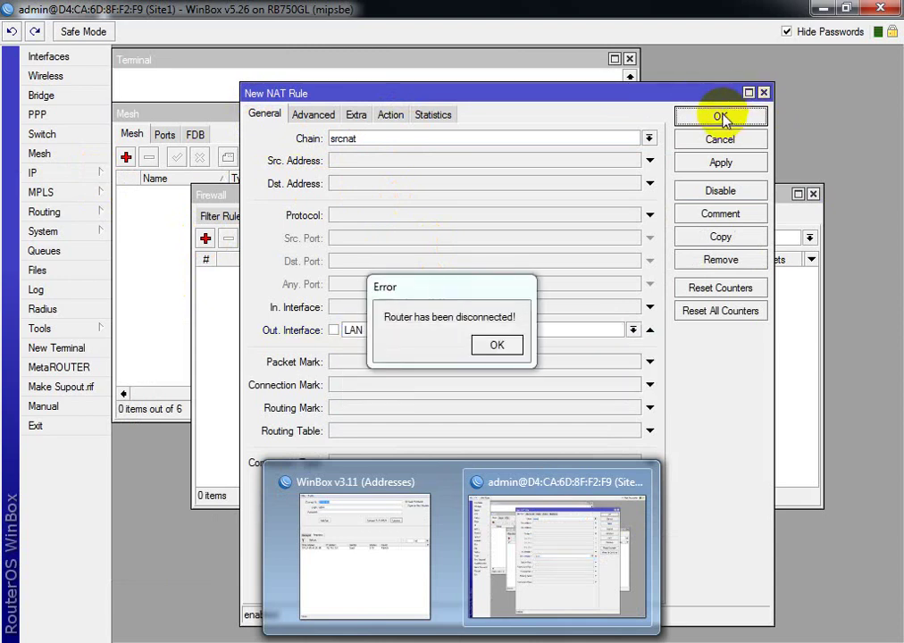
Dismiss the router disconnection error and reconnect to the Site1 router by its MAC address from the WinBox neighbor list
click(521, 342)
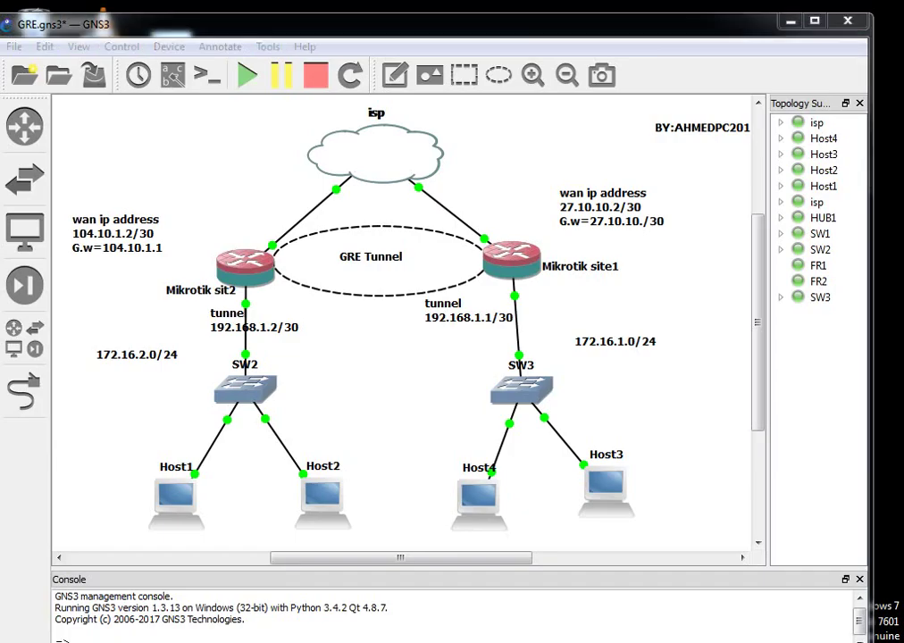
click(461, 641)
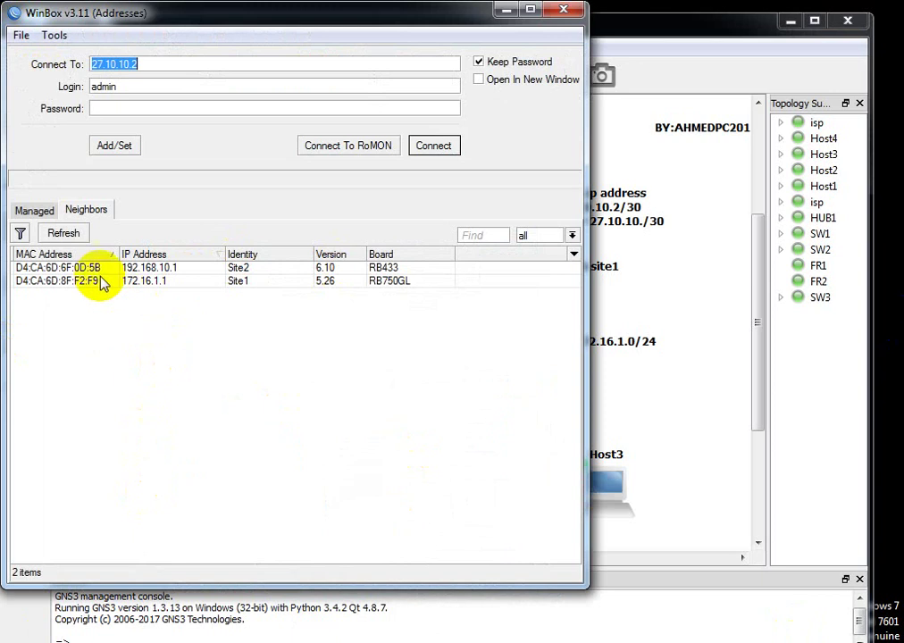
click(150, 268)
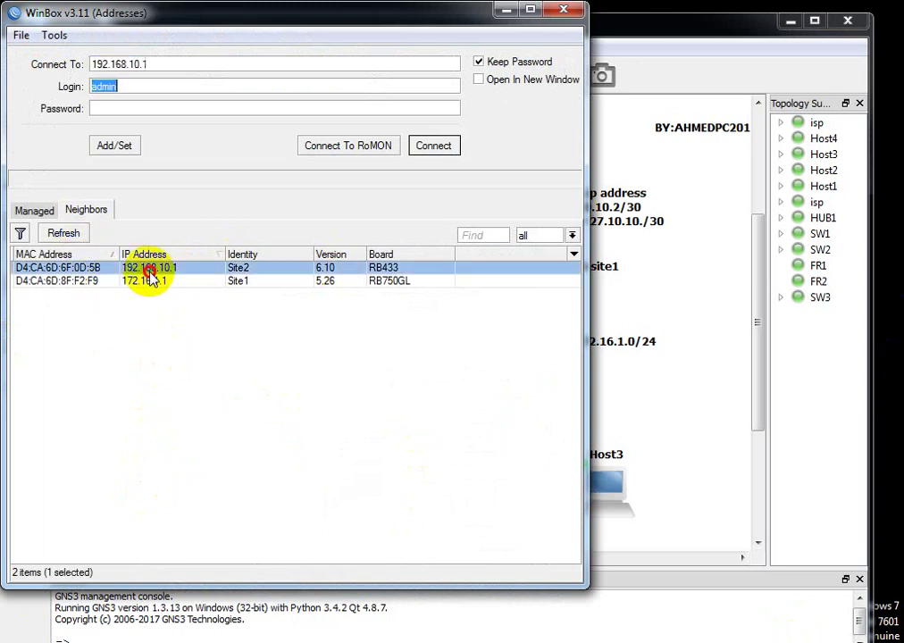
click(71, 279)
click(452, 148)
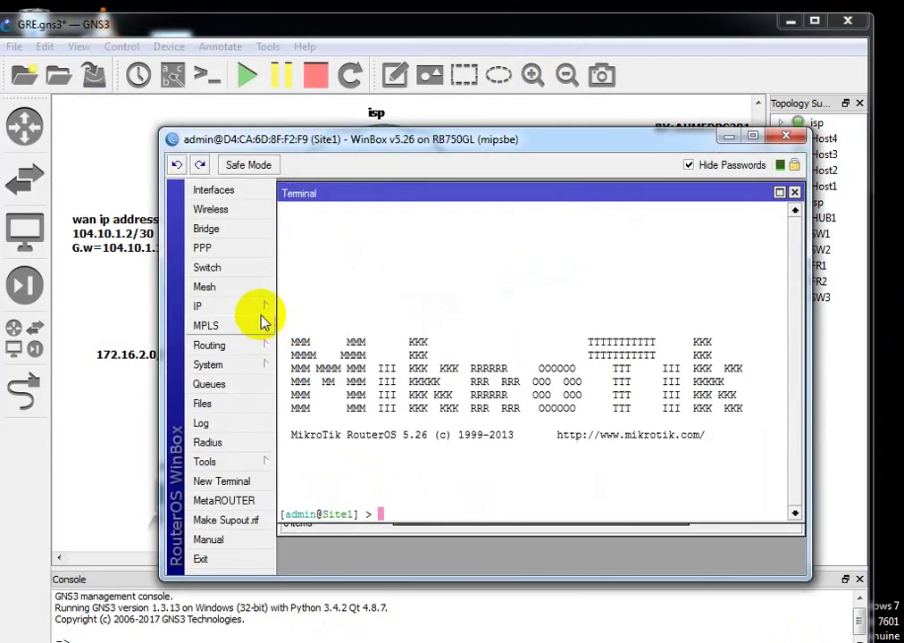
Check the Site1 router's firewall NAT rules and IP address list, and minimize the session
click(263, 309)
click(303, 358)
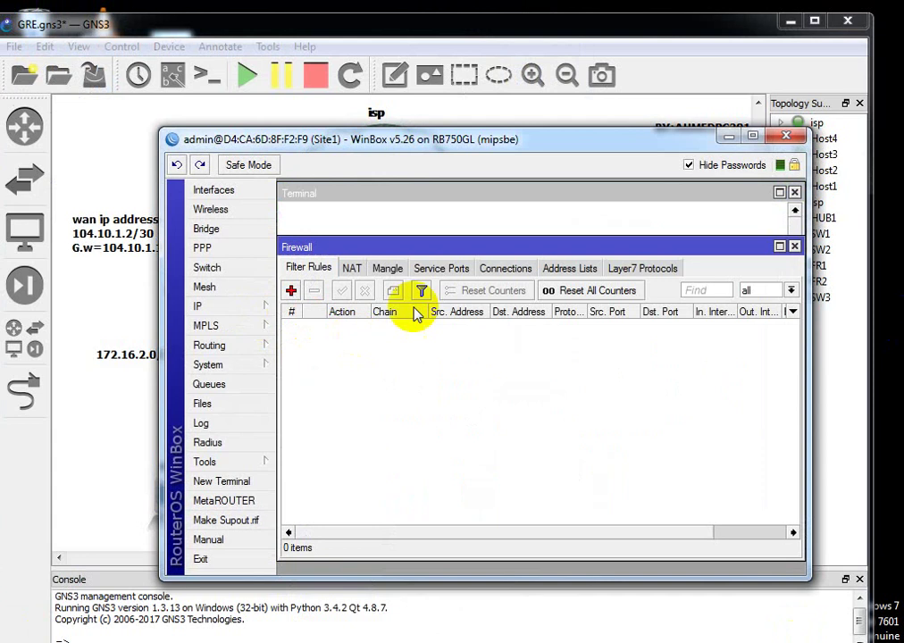
click(352, 268)
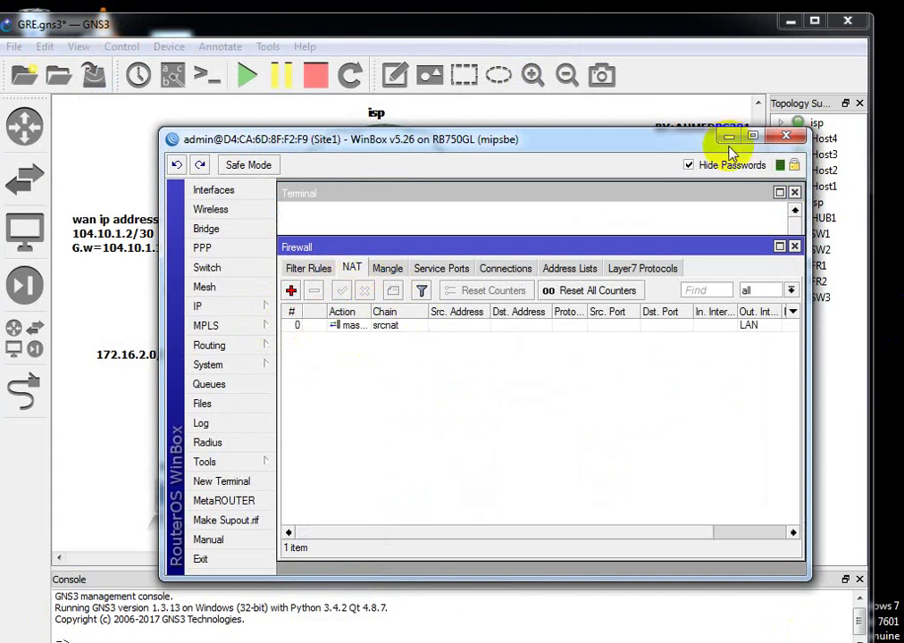
click(255, 309)
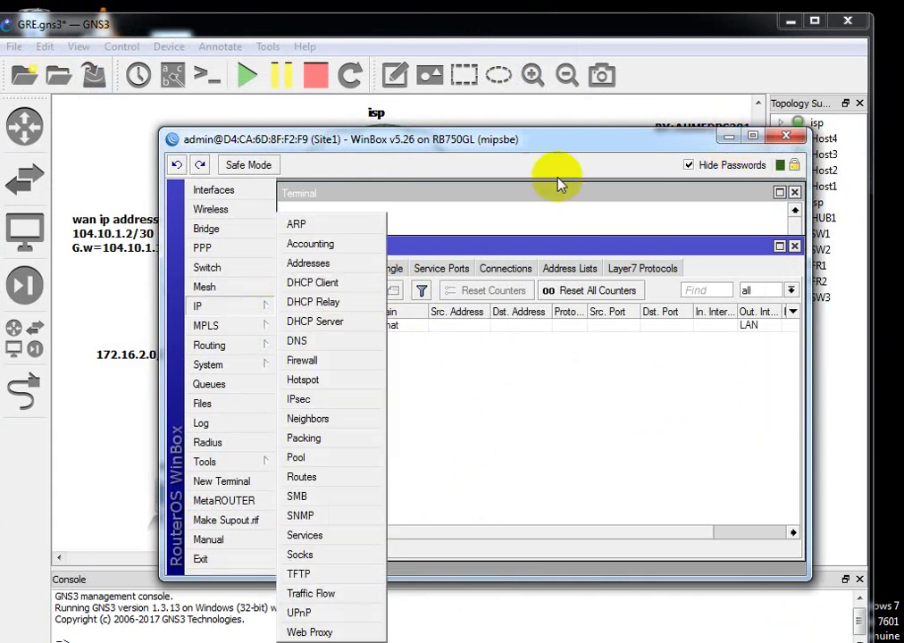
click(323, 262)
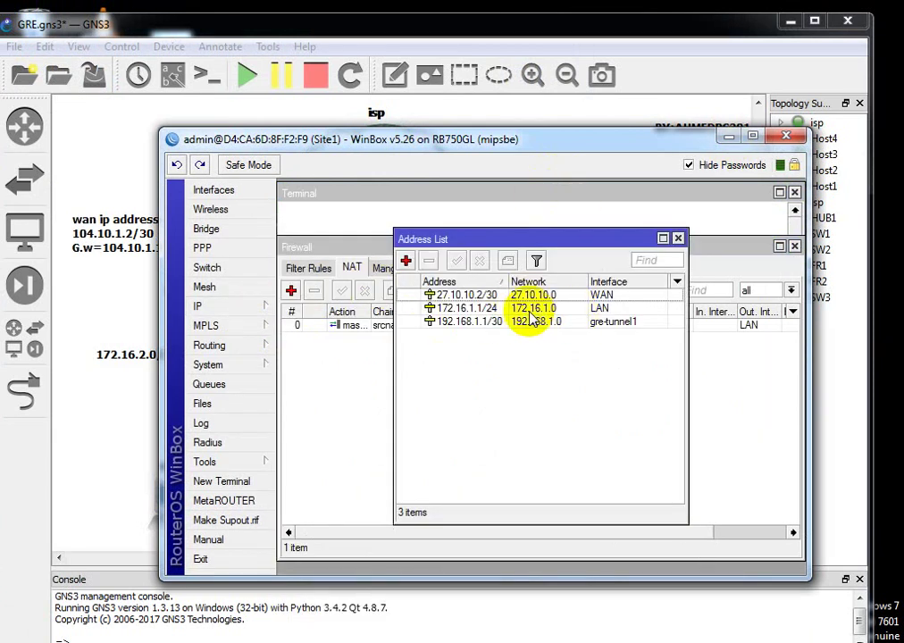
click(729, 136)
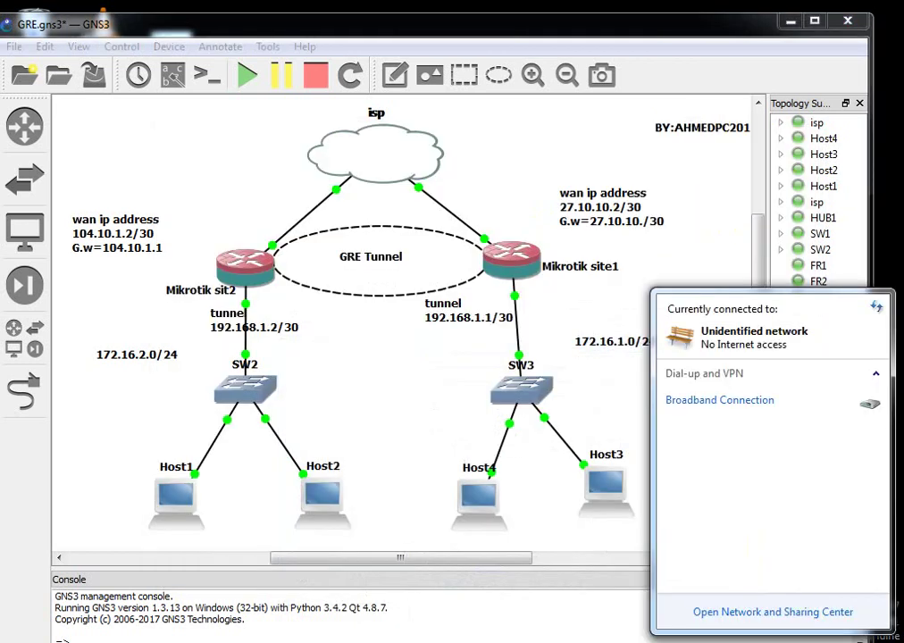
Minimize the GNS3 window and open the Windows adapter settings through the Network and Sharing Center
click(773, 611)
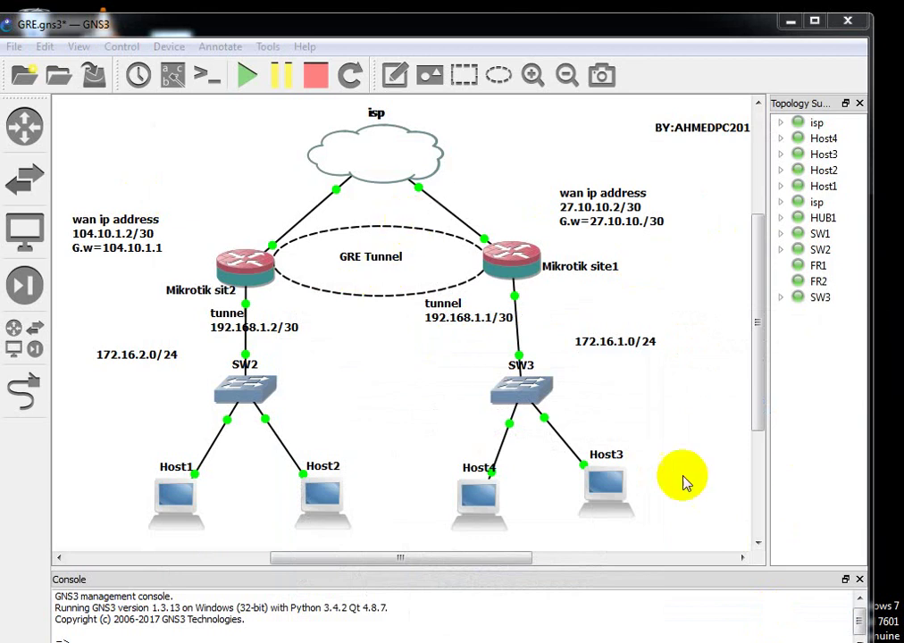
click(792, 22)
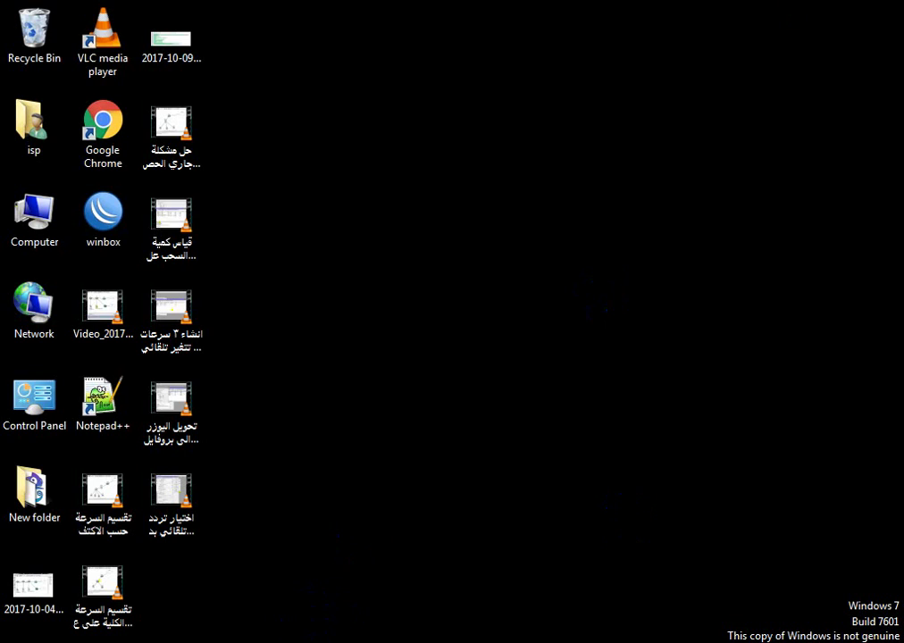
key(alt+Tab)
click(40, 304)
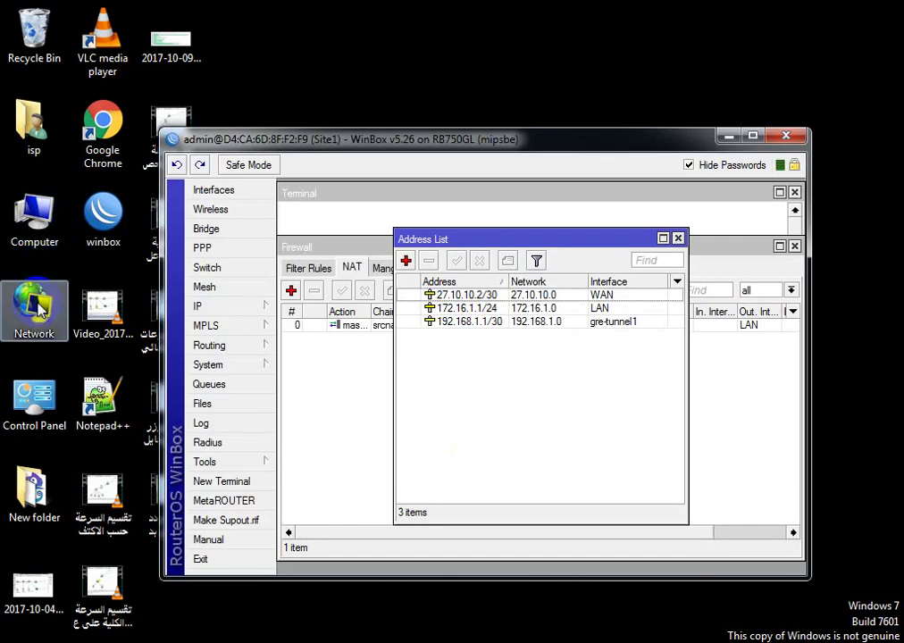
right_click(53, 300)
click(89, 433)
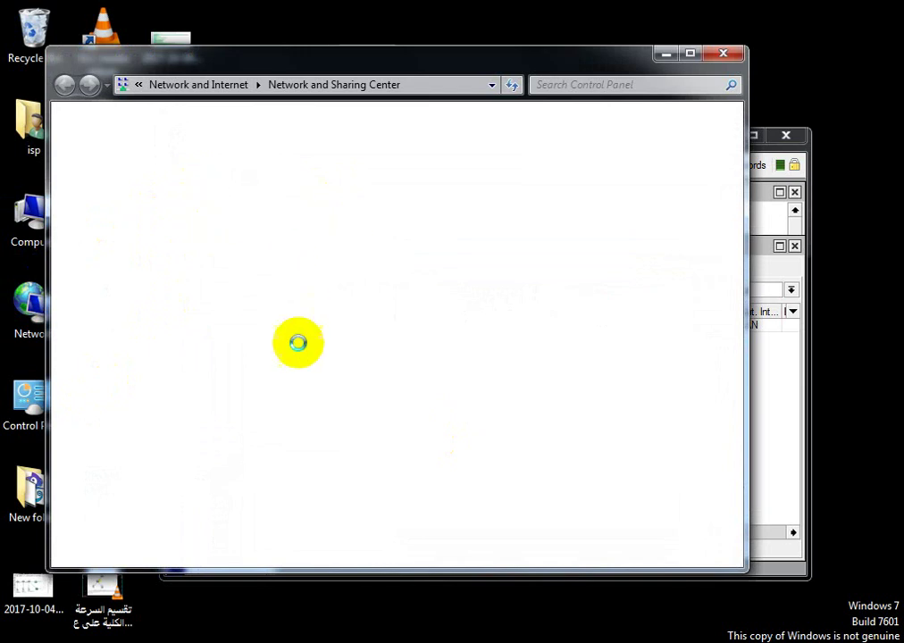
click(140, 152)
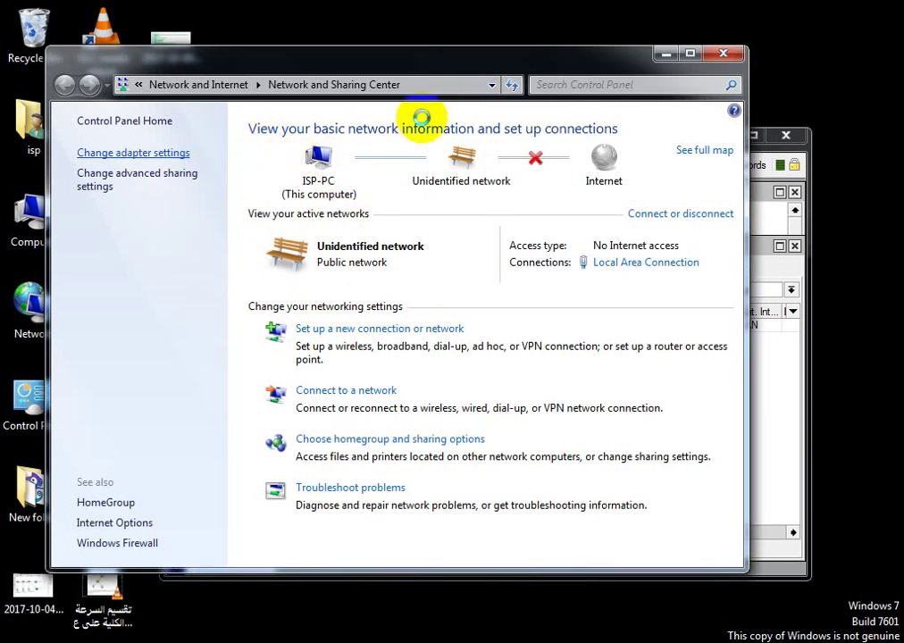
Try to open the properties of the Local Area Connection adapter
click(367, 156)
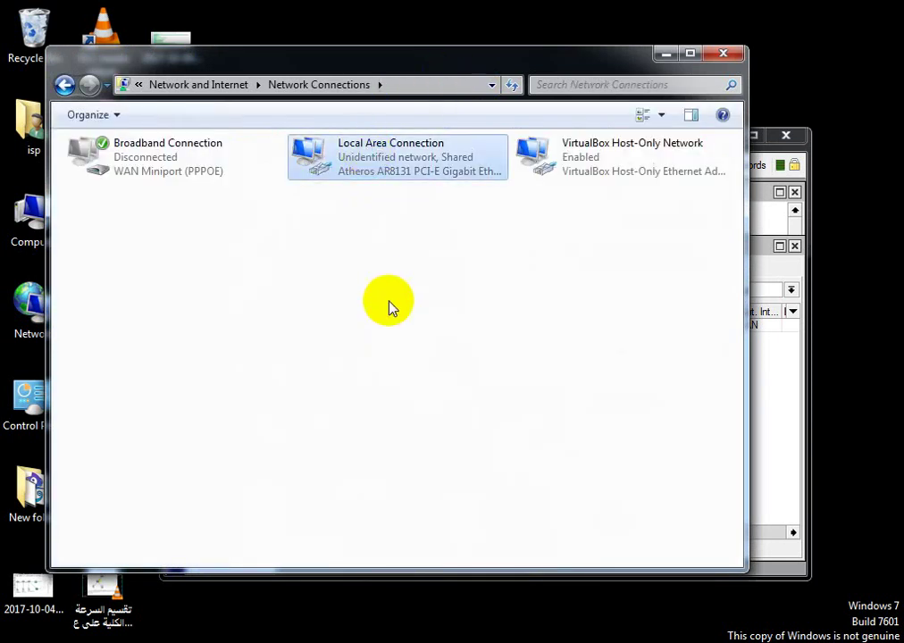
right_click(369, 167)
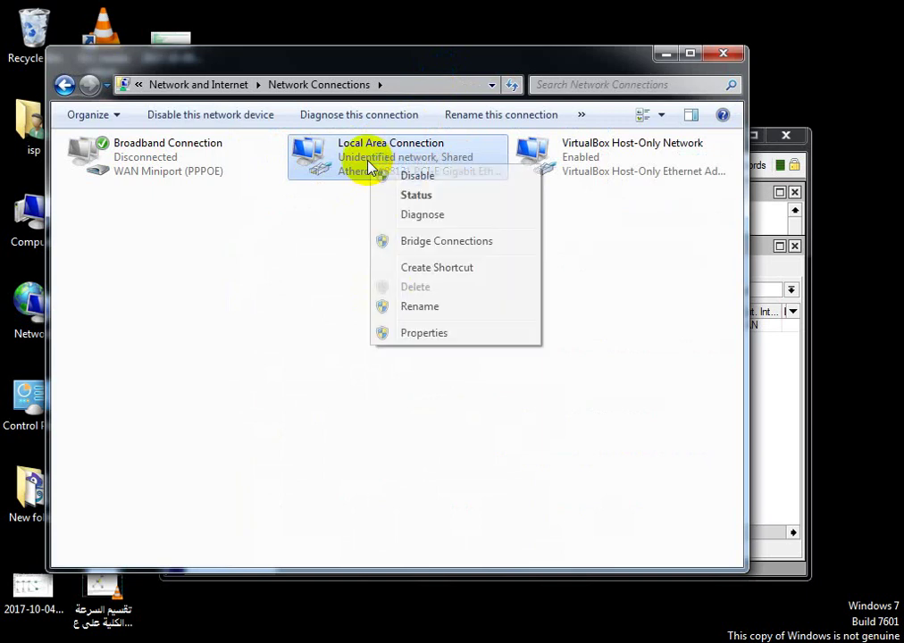
click(407, 329)
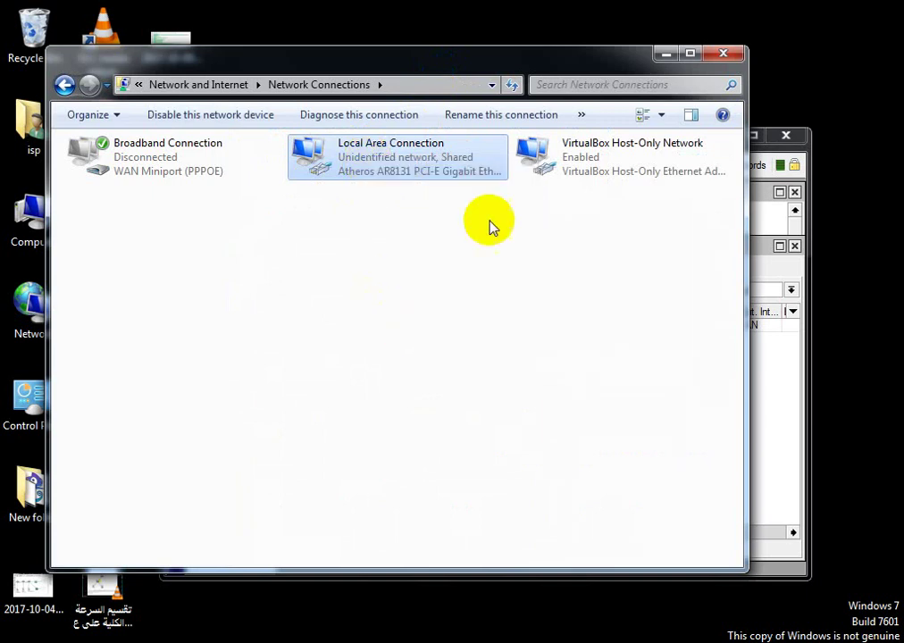
Move the Network Connections window and the Site1 session apart, and dismiss the router disconnection error
drag(537, 71, 371, 76)
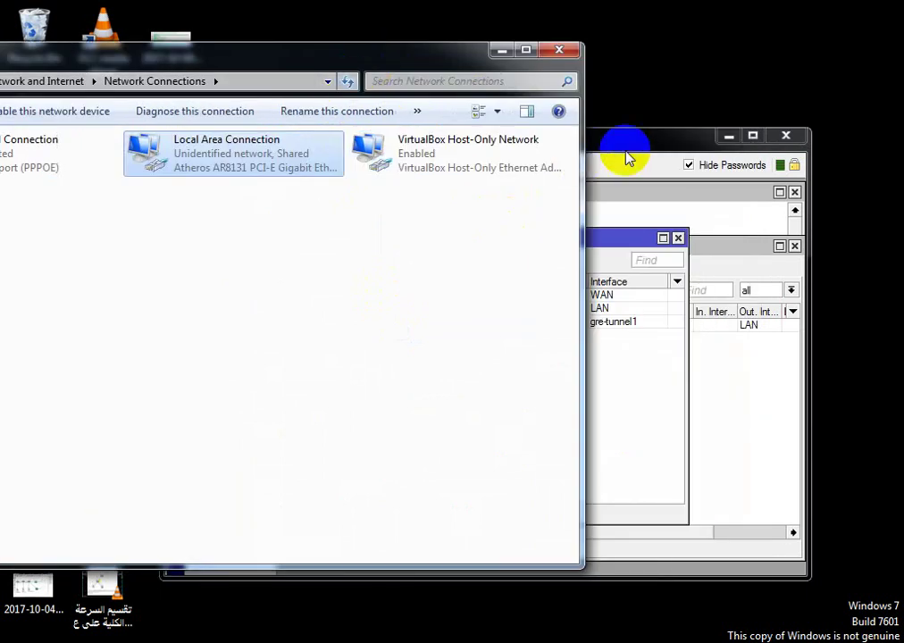
drag(625, 150, 784, 138)
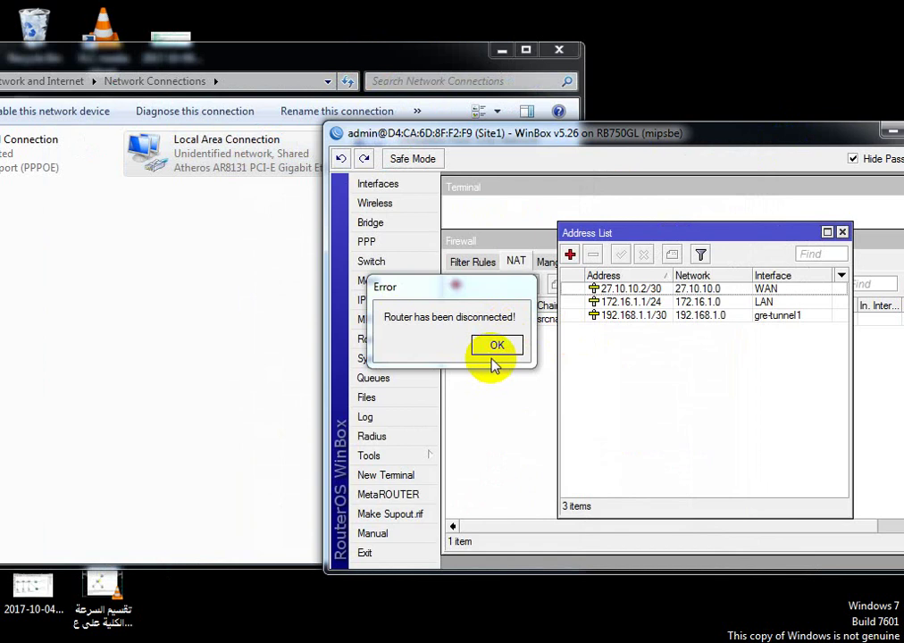
click(494, 349)
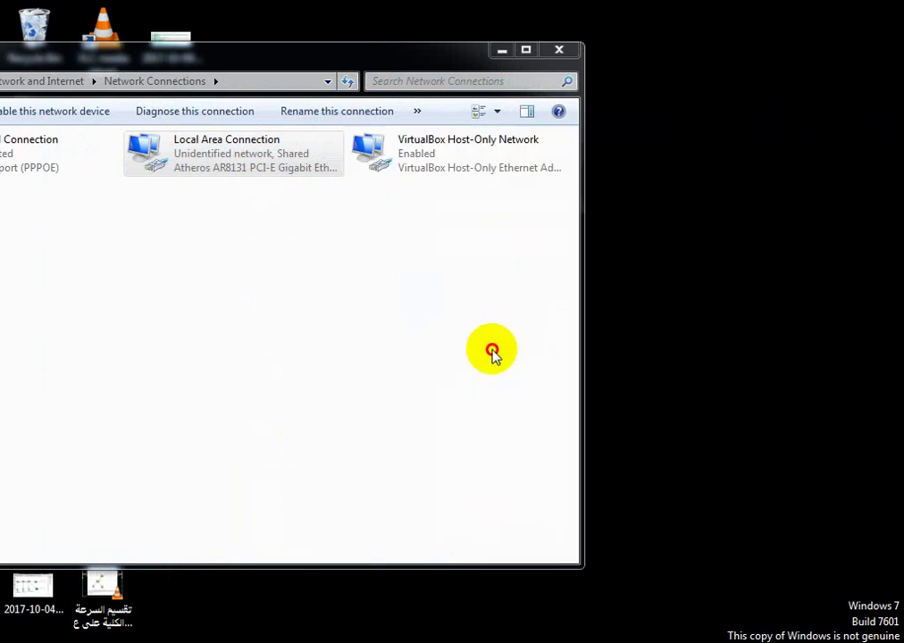
Open the Local Area Connection adapter from the network connections list
click(215, 157)
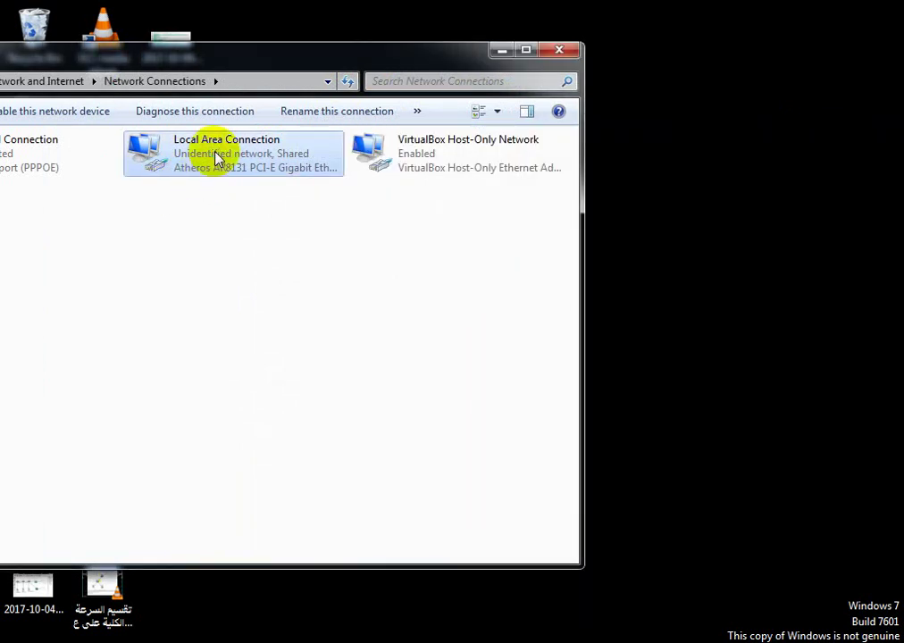
click(217, 159)
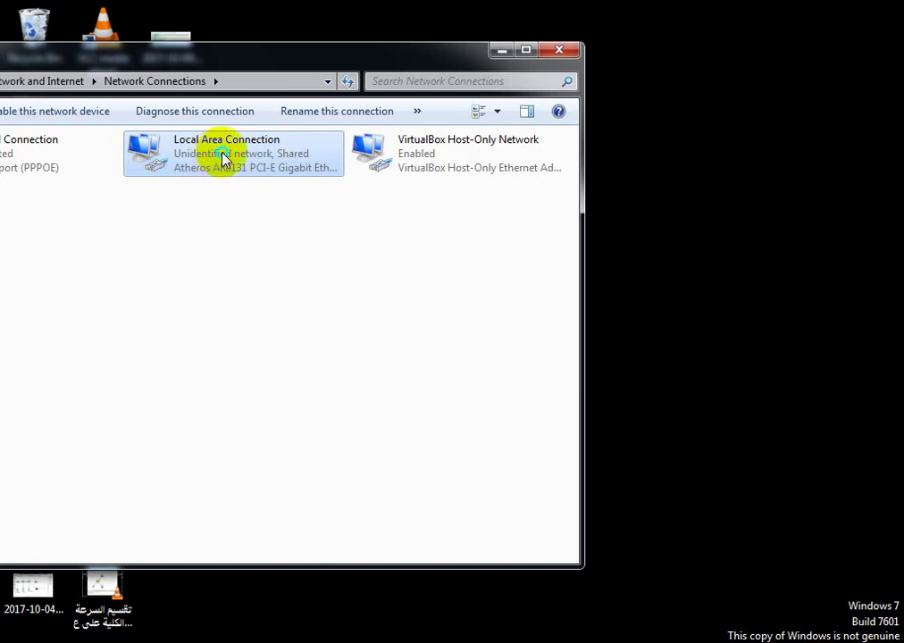
click(223, 47)
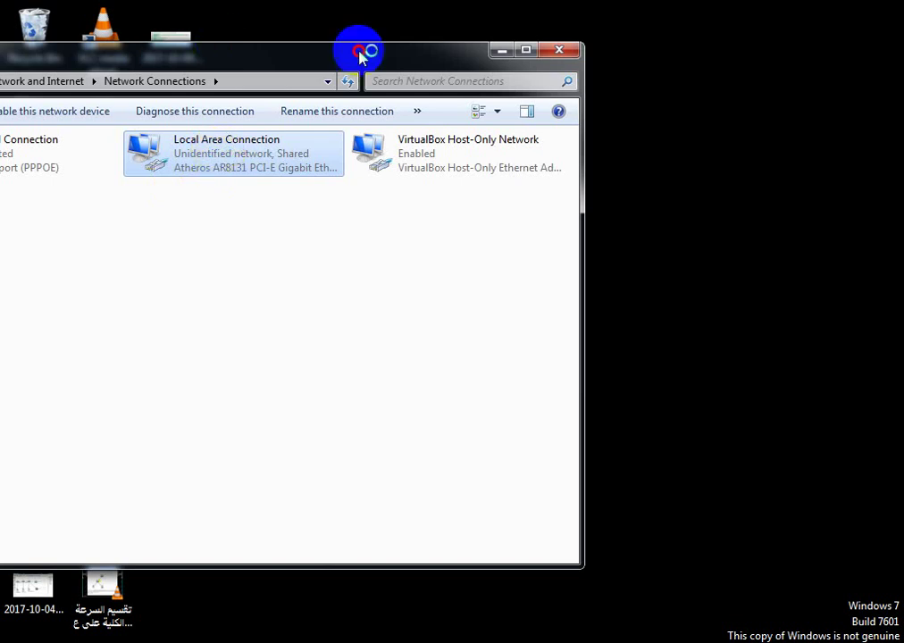